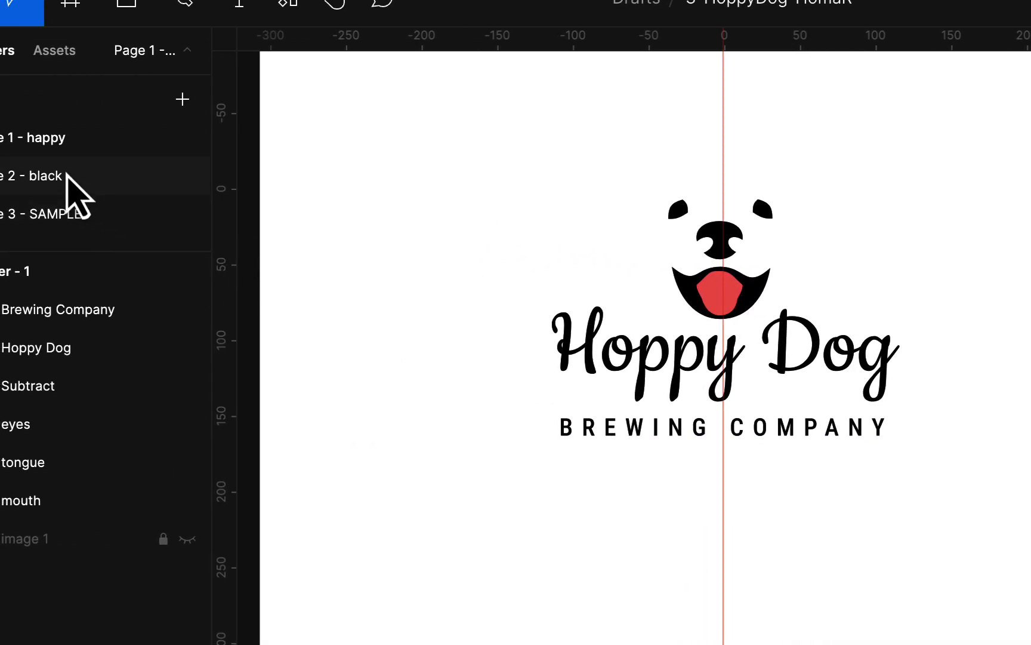
- Go to Page 2 - black and select the dog photo inside the Letter - 1 frame
click(67, 175)
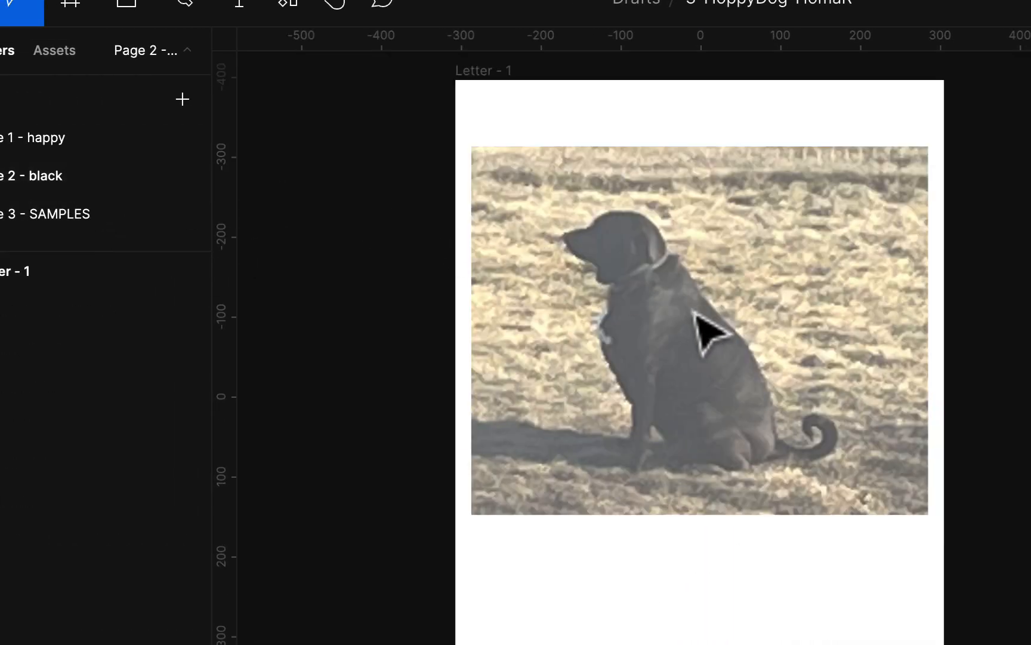
click(36, 271)
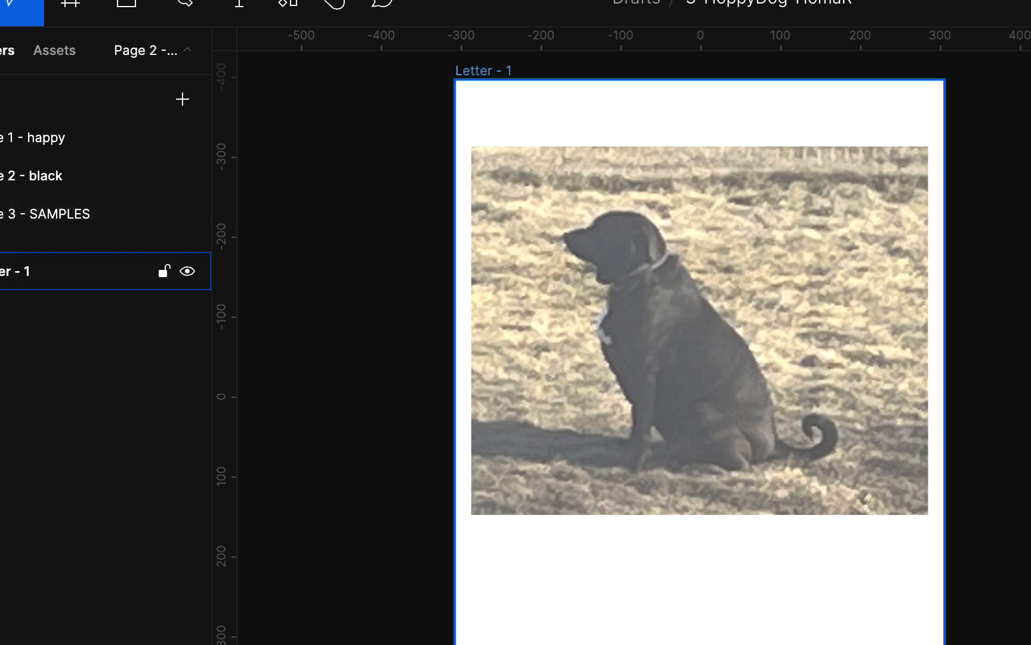
key(Return)
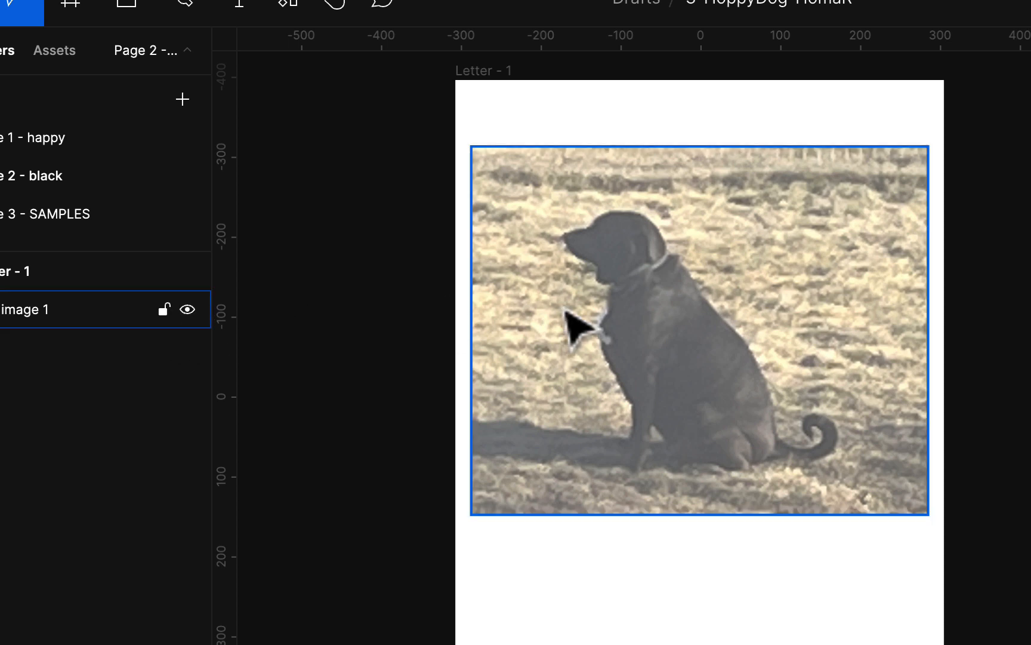
click(706, 319)
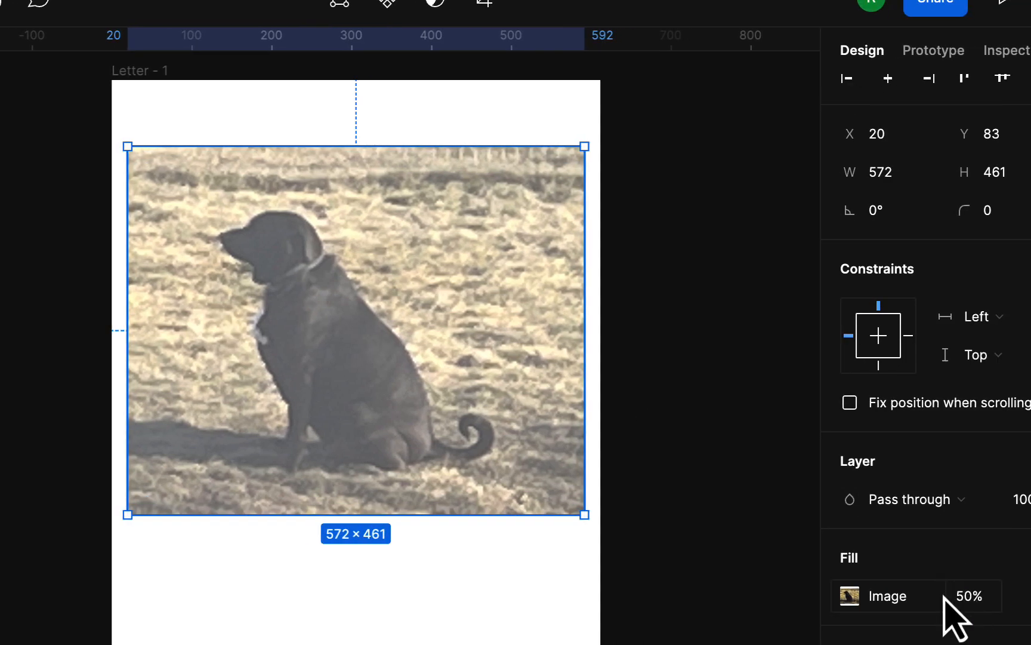
- Set the locked dog photo's fill opacity to about 69%, then deselect it
drag(948, 593, 1014, 591)
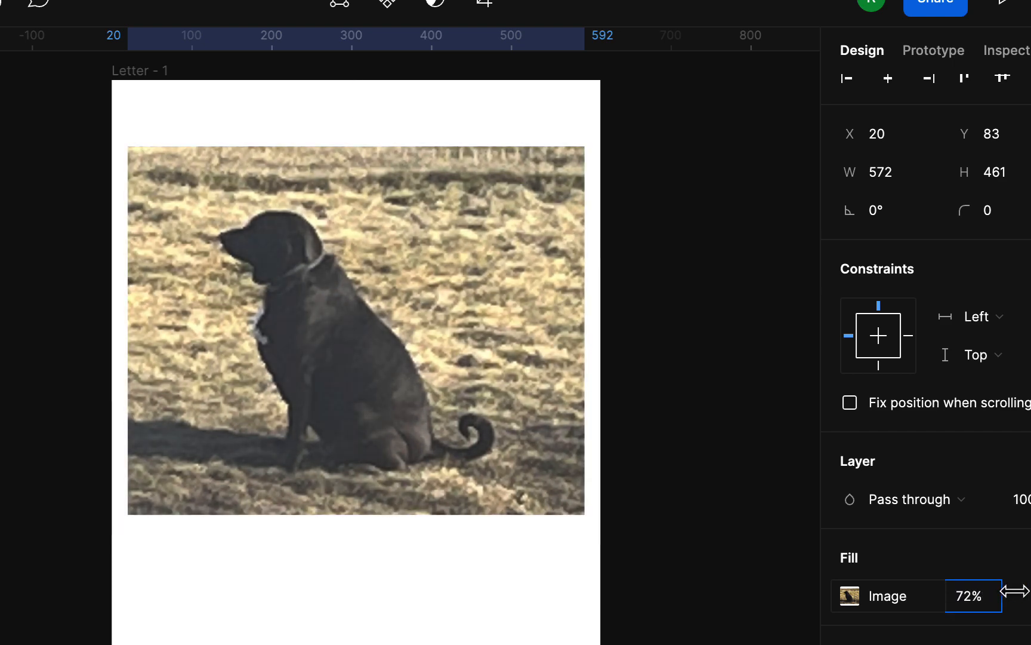
scroll(363, 491, up, 5)
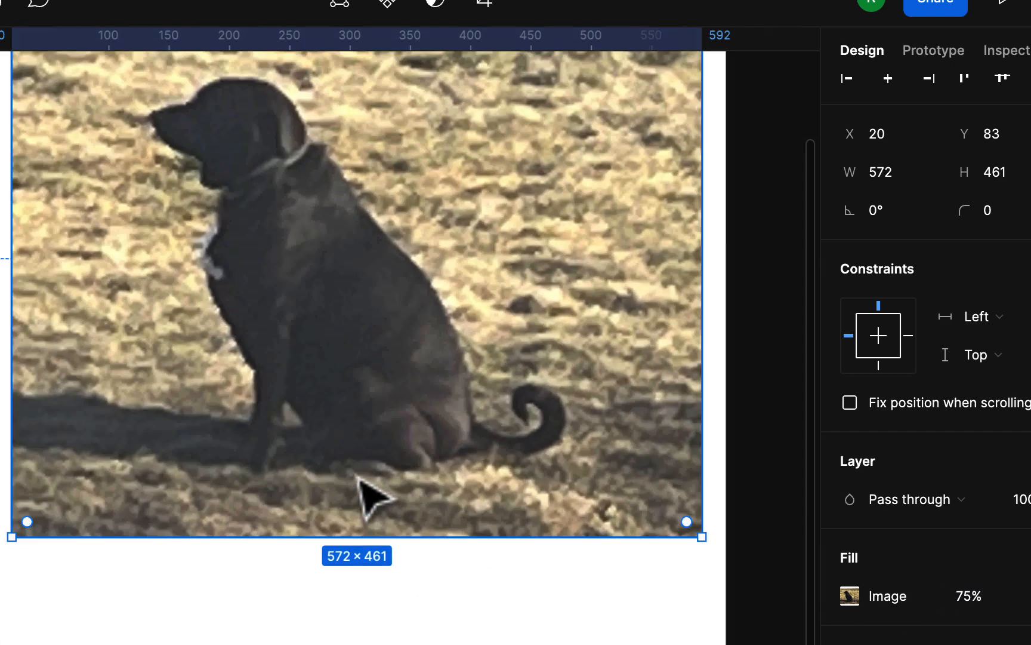
scroll(356, 475, up, 2)
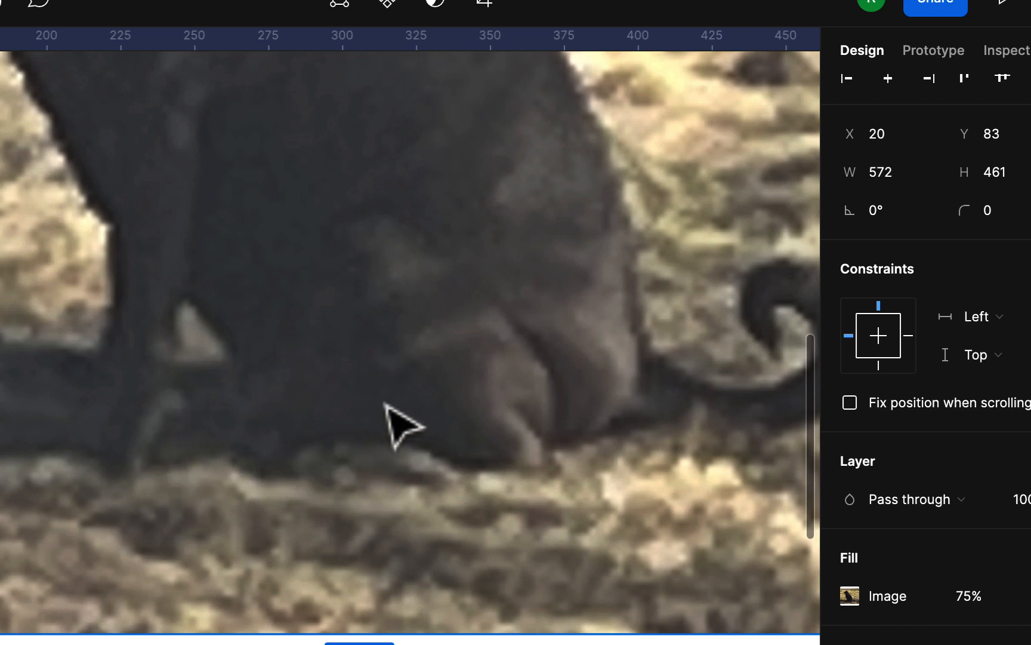
scroll(396, 426, down, 4)
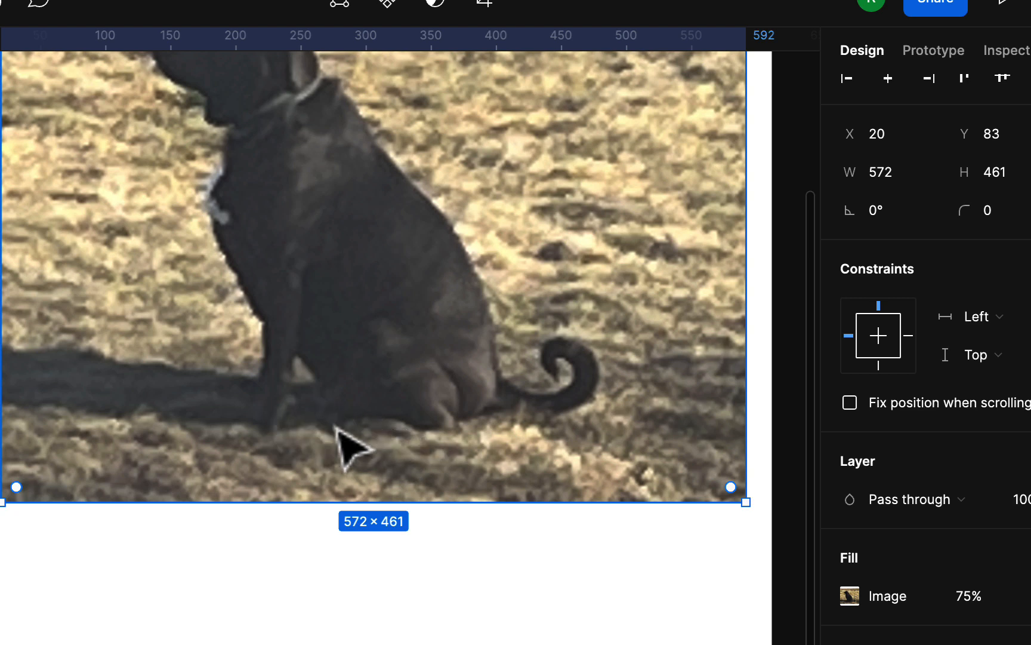
scroll(494, 403, up, 5)
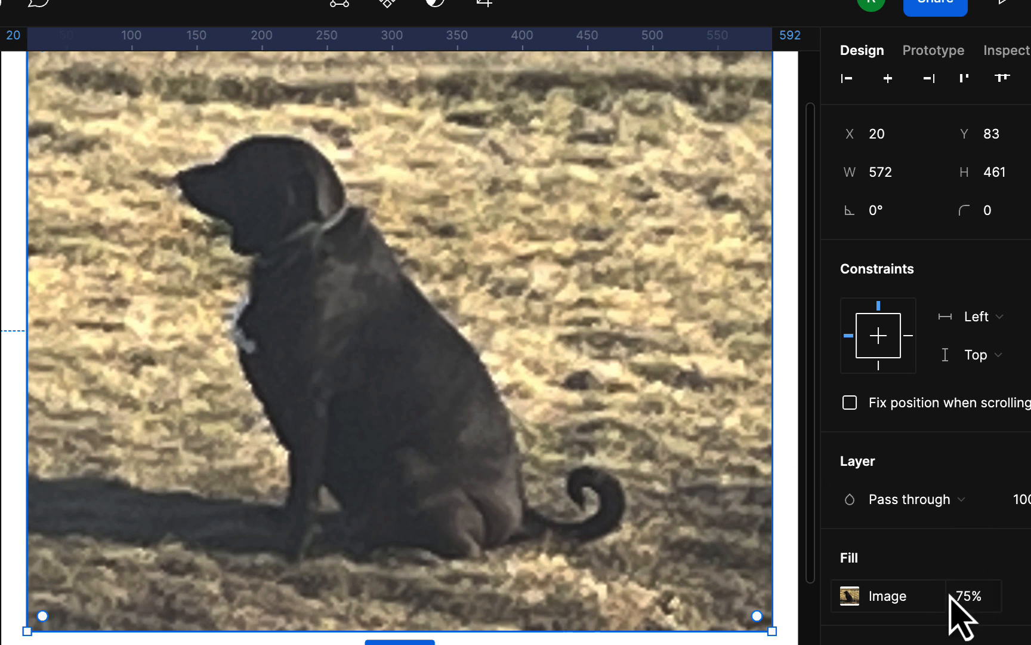
drag(945, 594, 868, 606)
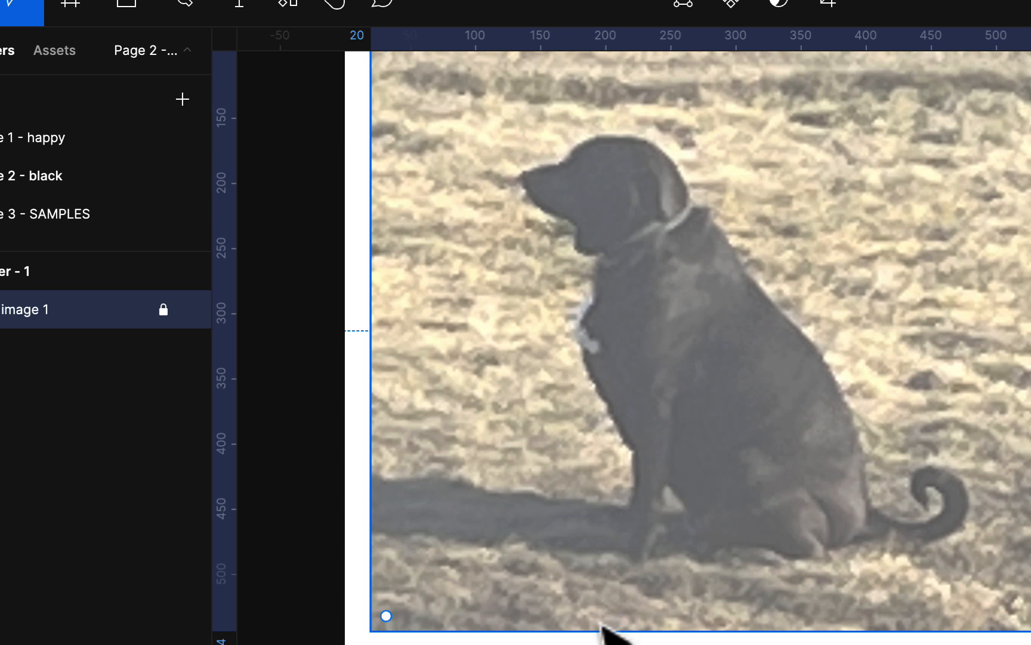
key(Escape)
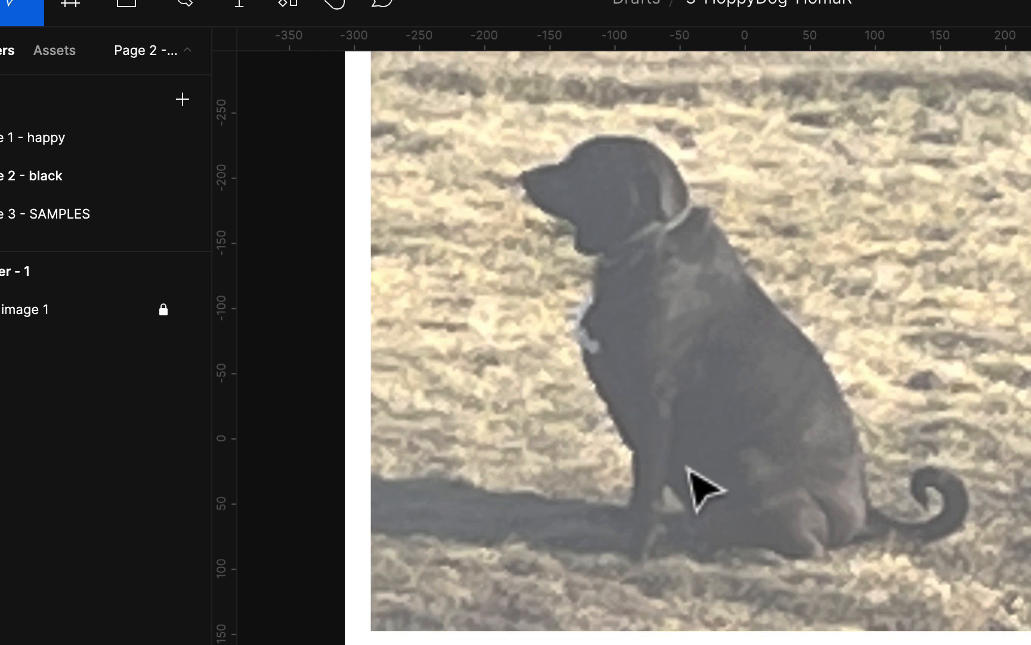
scroll(704, 486, up, 2)
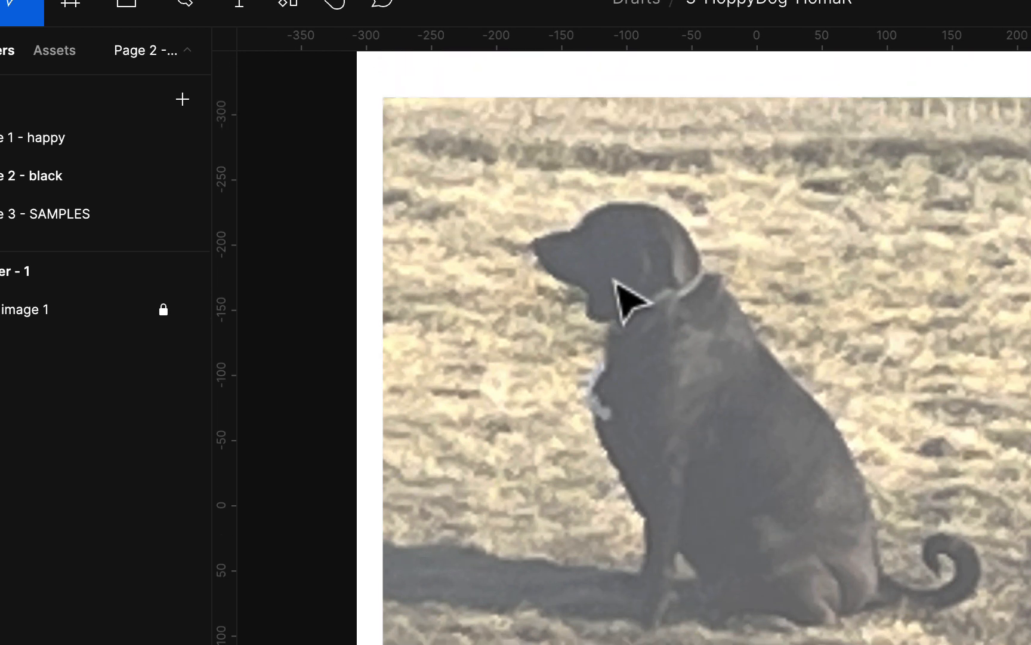
scroll(620, 294, up, 3)
scroll(620, 293, up, 2)
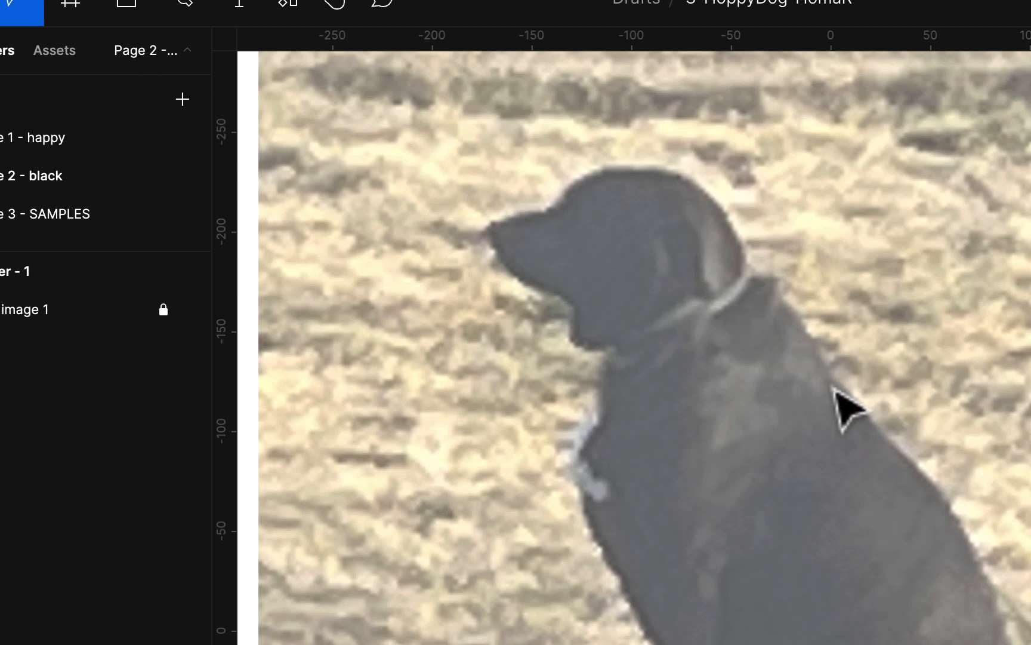
scroll(835, 392, down, 5)
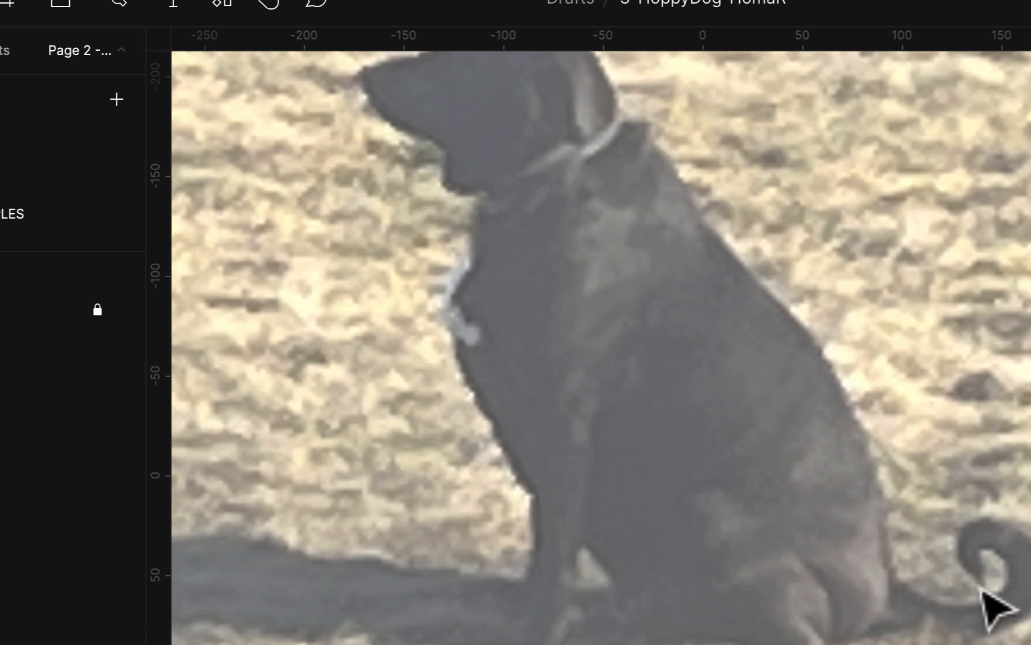
scroll(813, 460, up, 5)
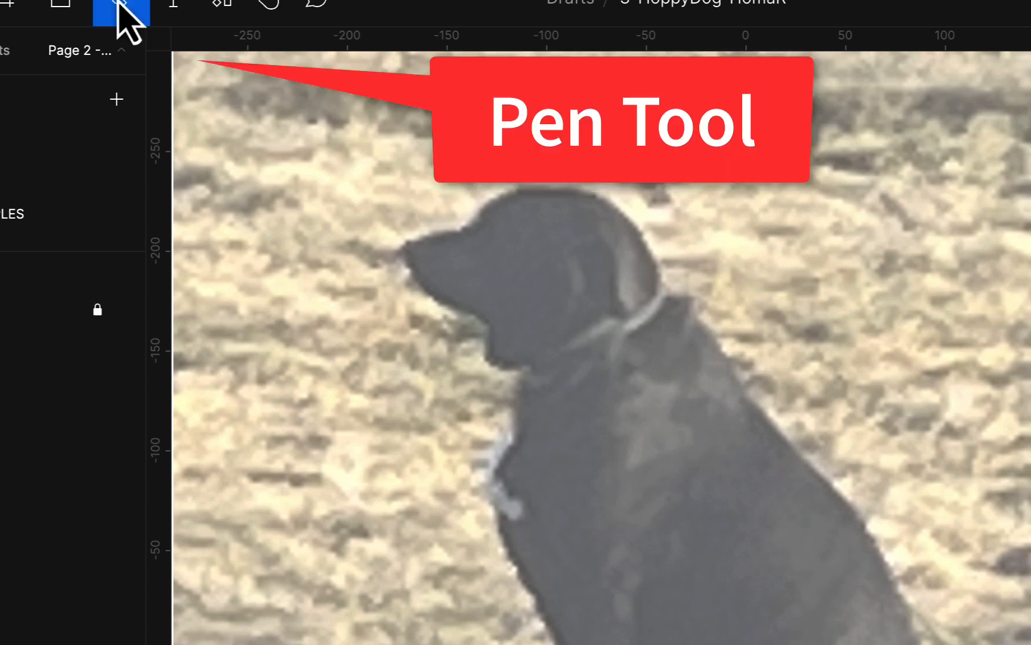
- Pen-trace from the nose along the muzzle, curve over the head, then place points down the neck and back
click(401, 245)
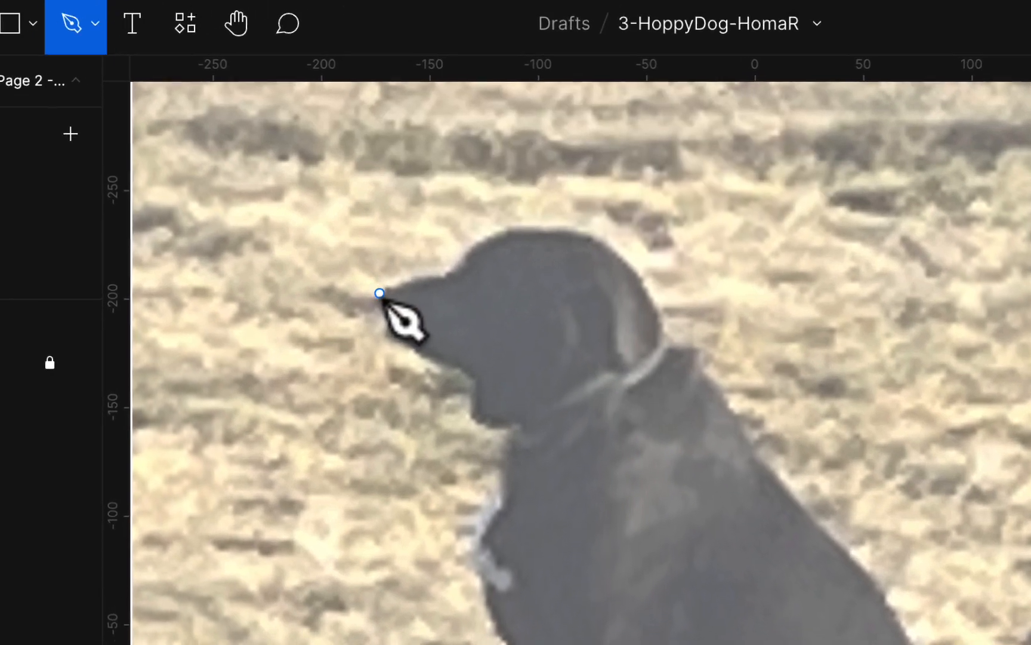
click(380, 294)
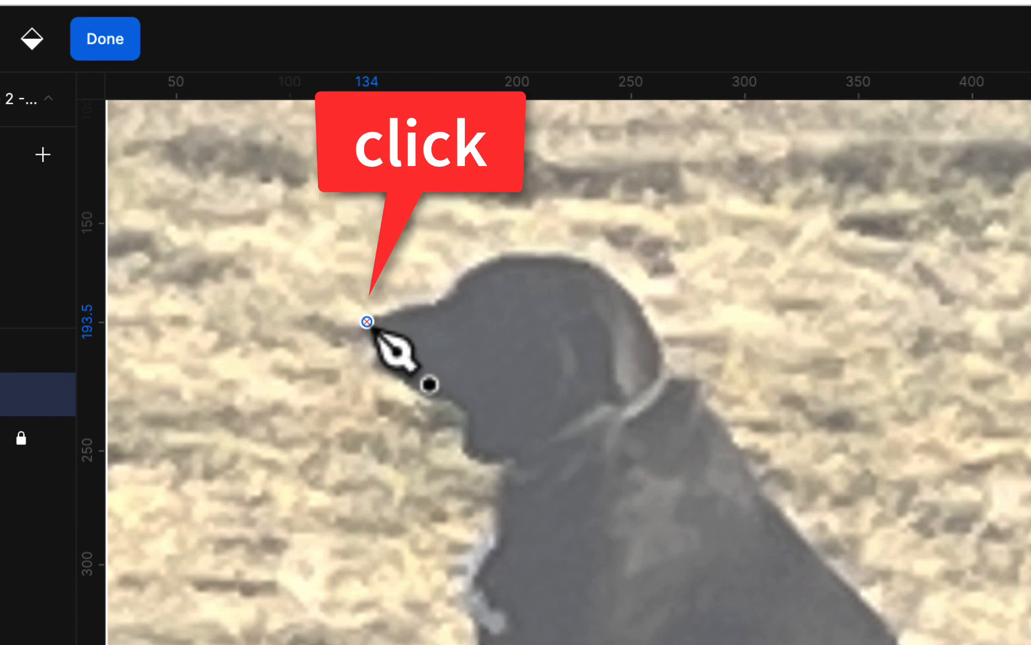
click(436, 300)
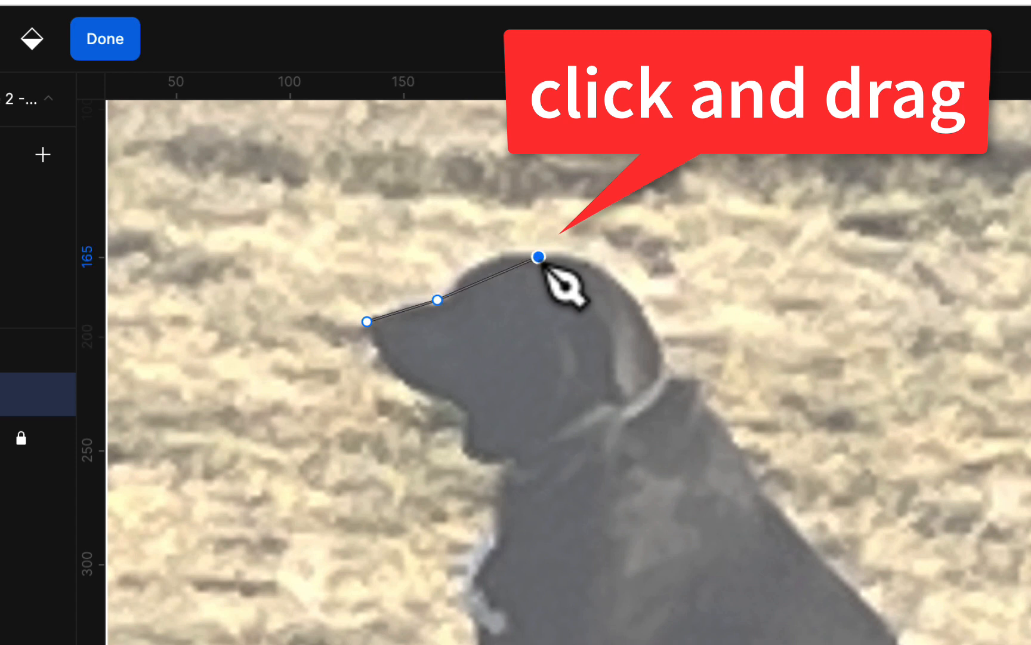
drag(541, 261, 608, 262)
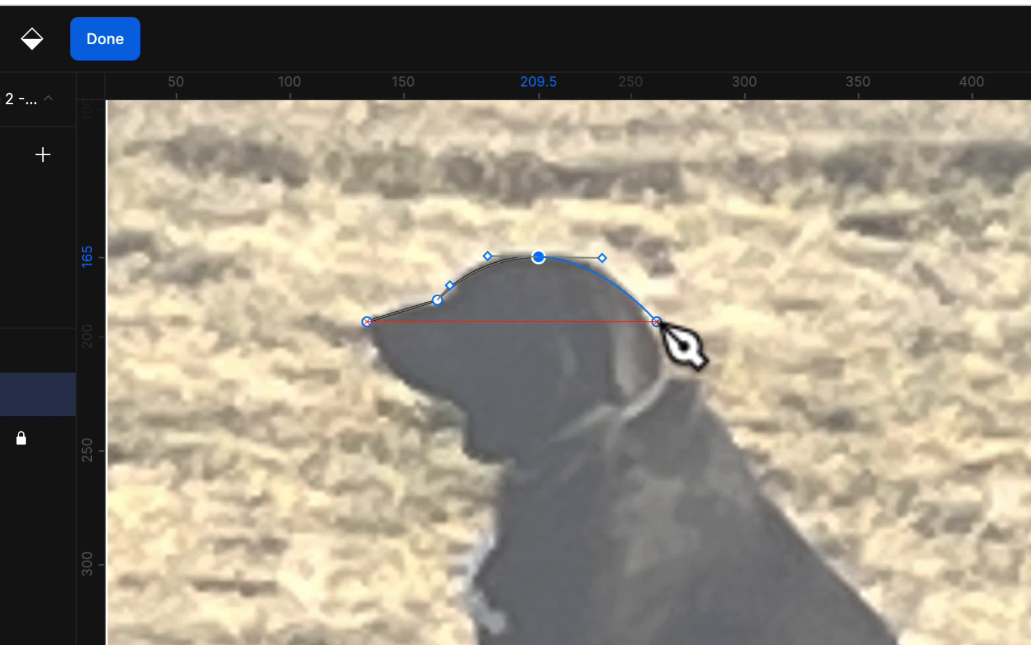
click(641, 310)
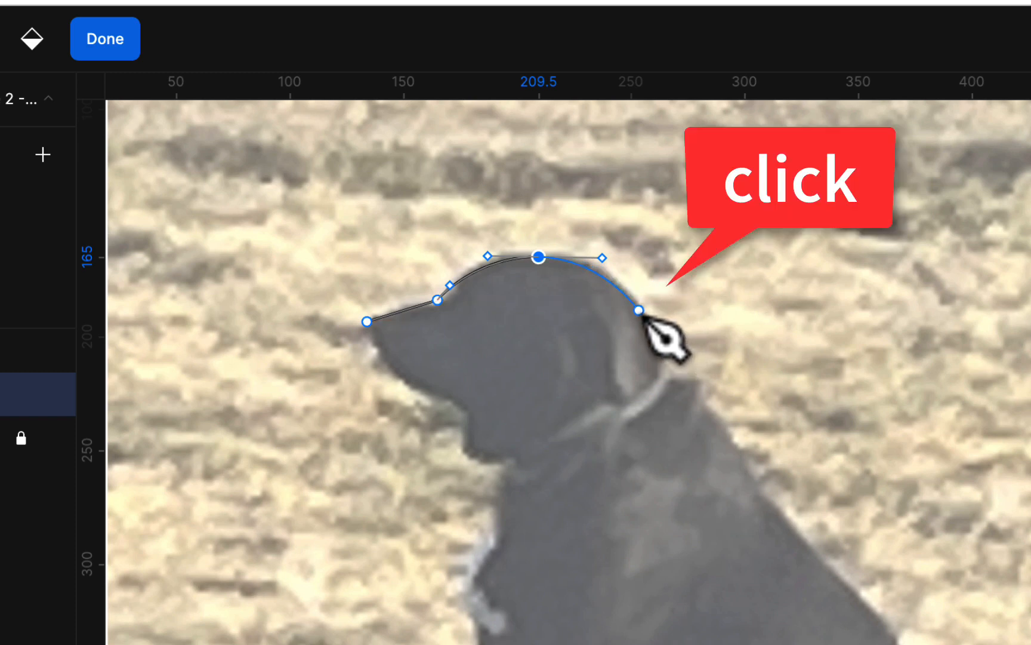
click(639, 311)
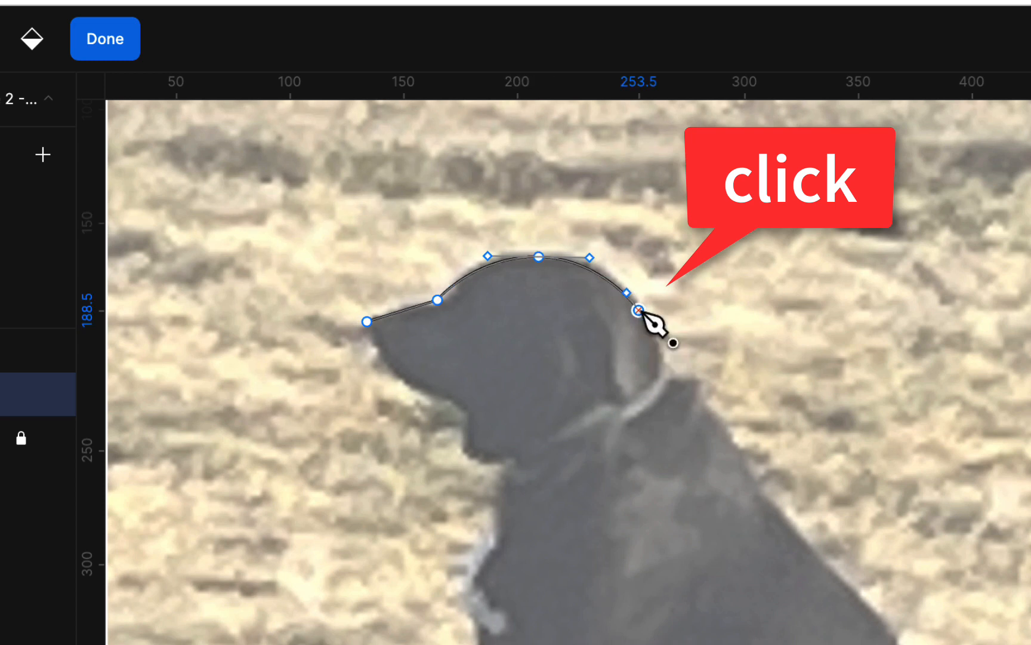
click(668, 368)
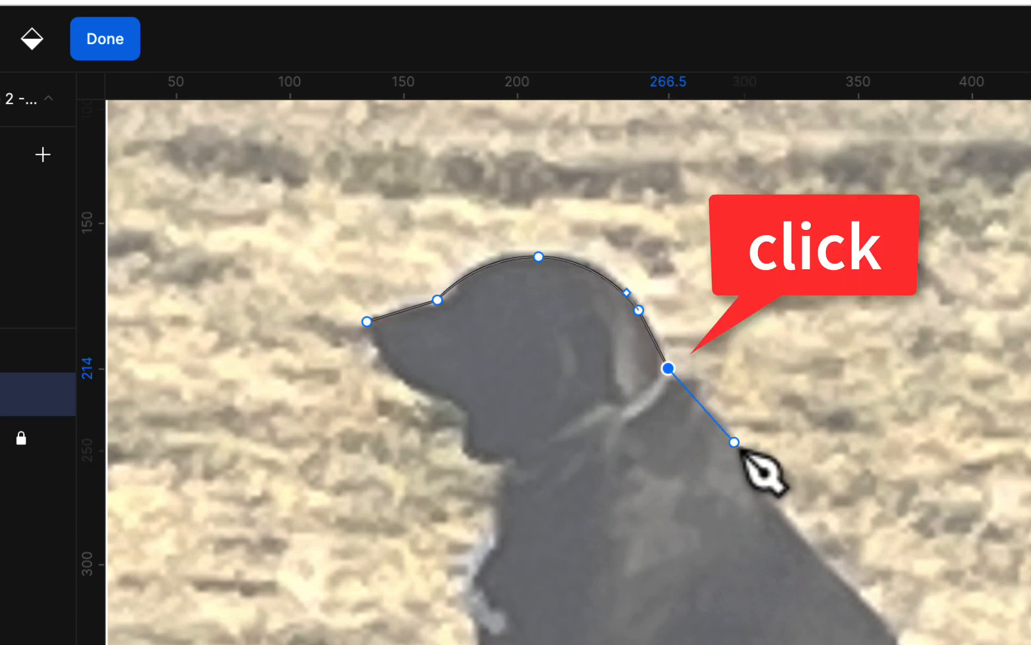
click(766, 496)
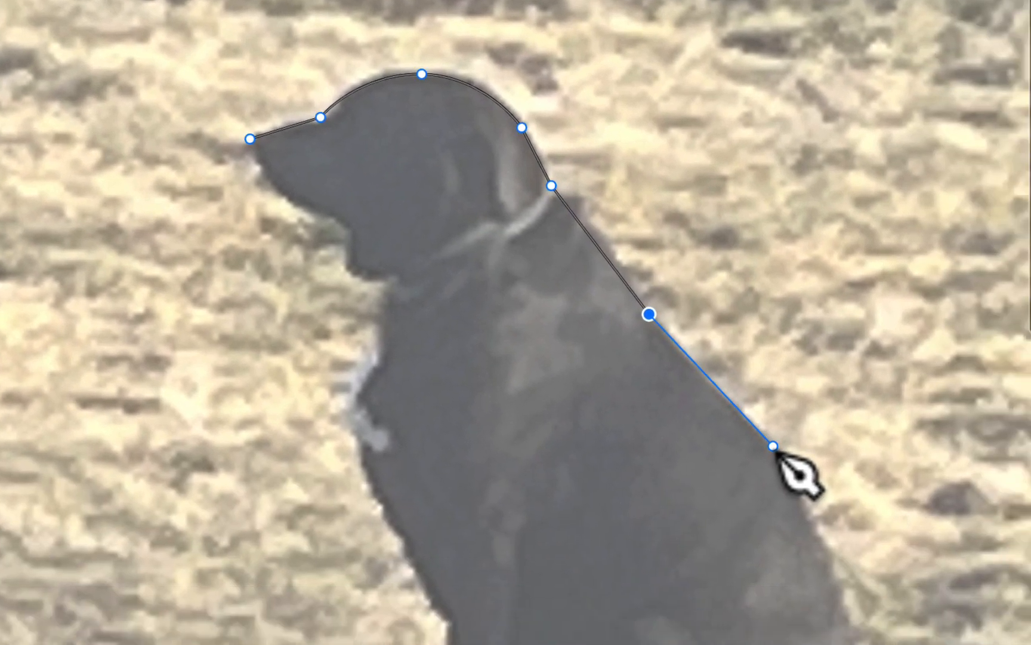
click(773, 445)
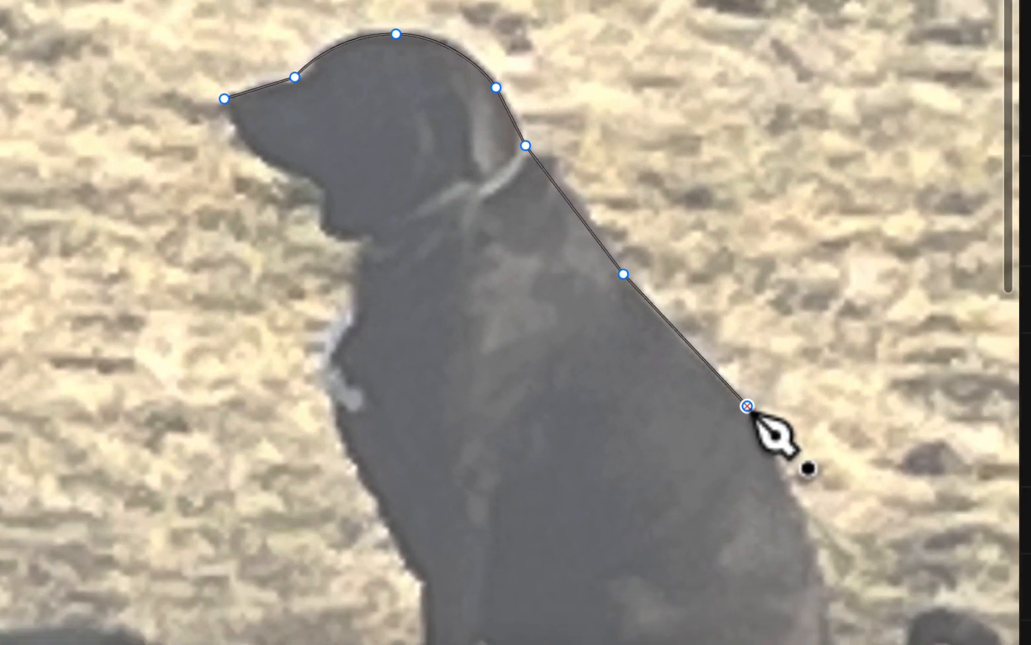
- Continue the pen outline around the tail curl and along the ground to the hind paw
scroll(750, 414, down, 5)
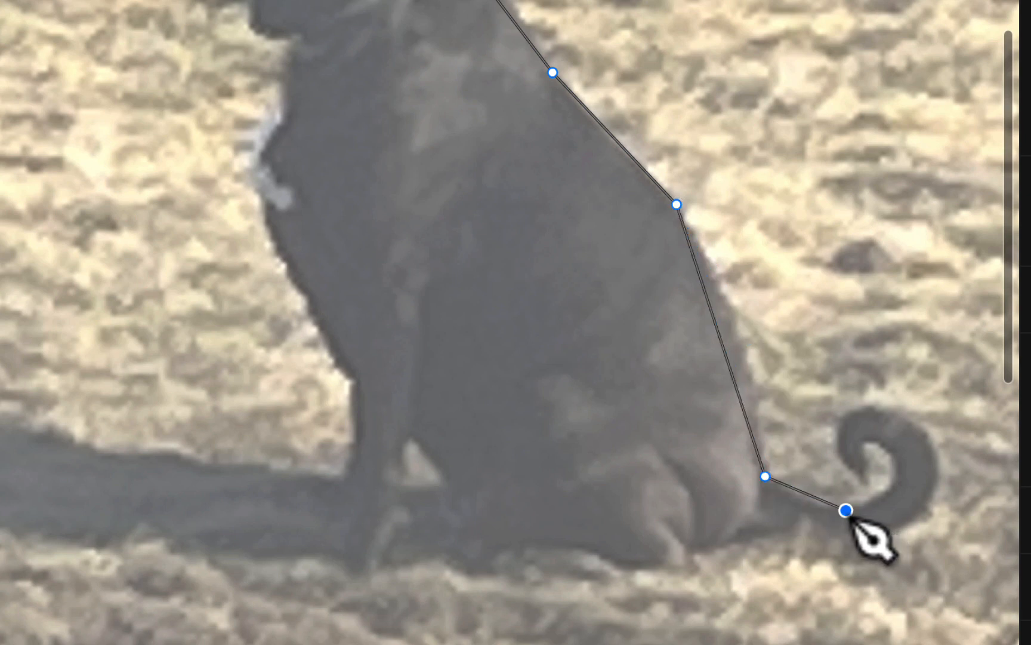
click(898, 469)
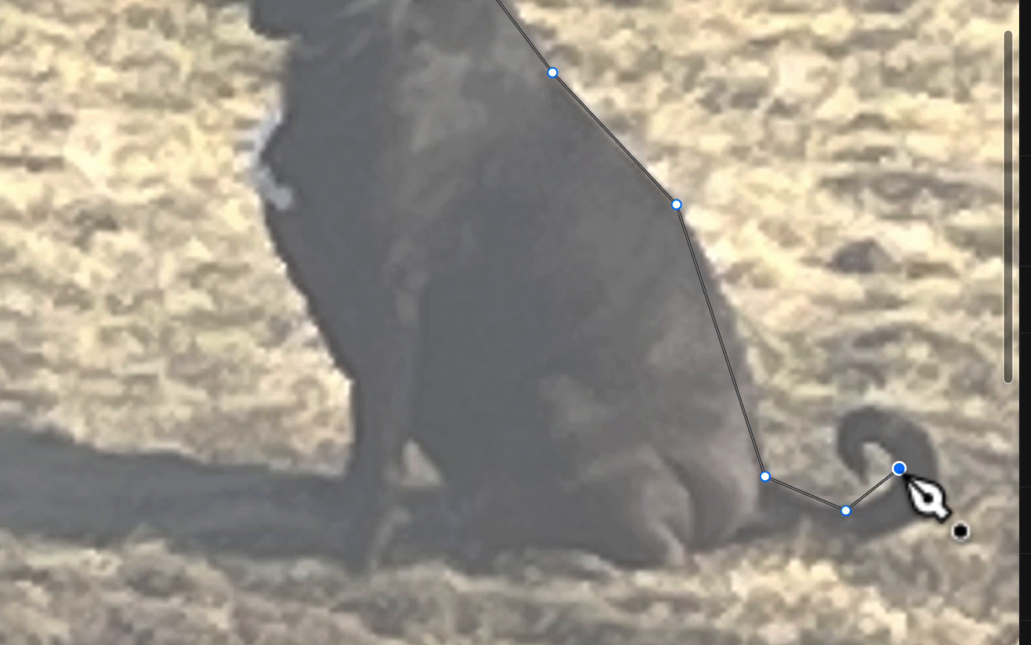
click(869, 446)
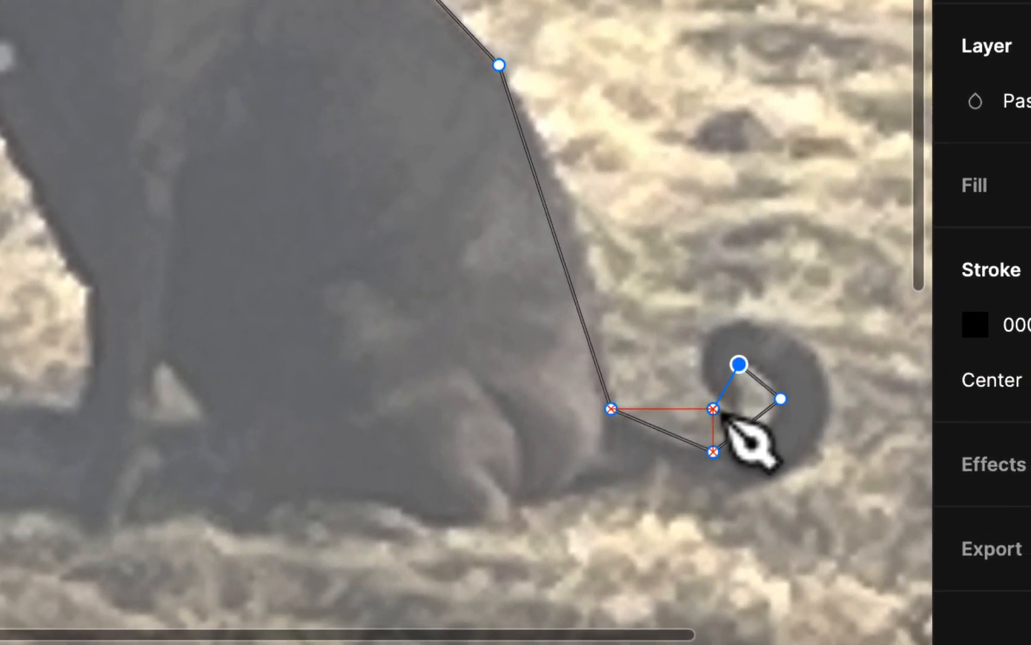
click(846, 475)
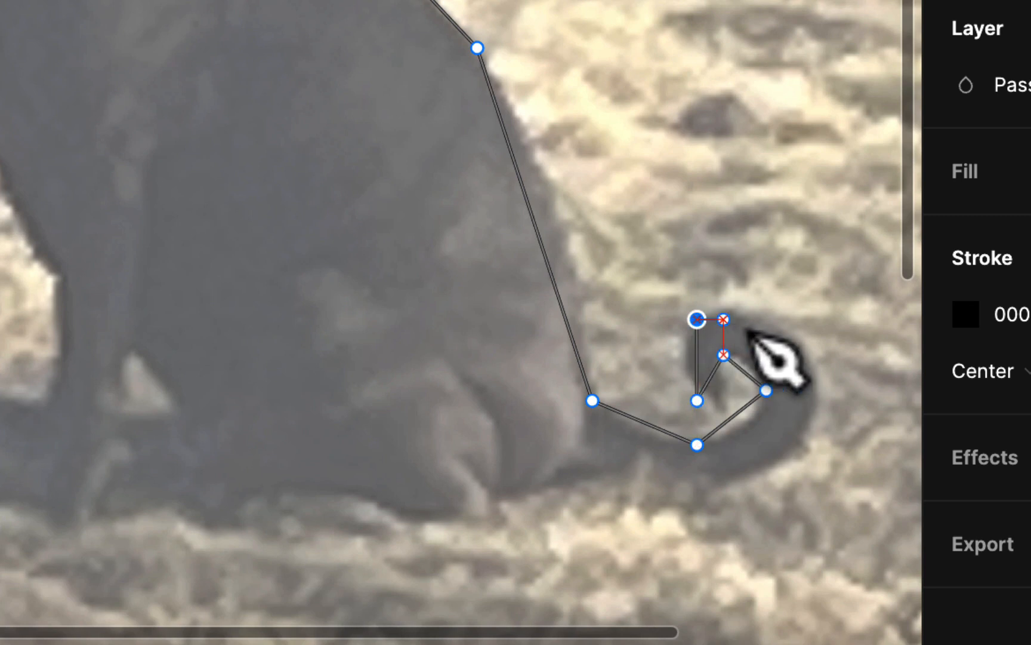
click(804, 355)
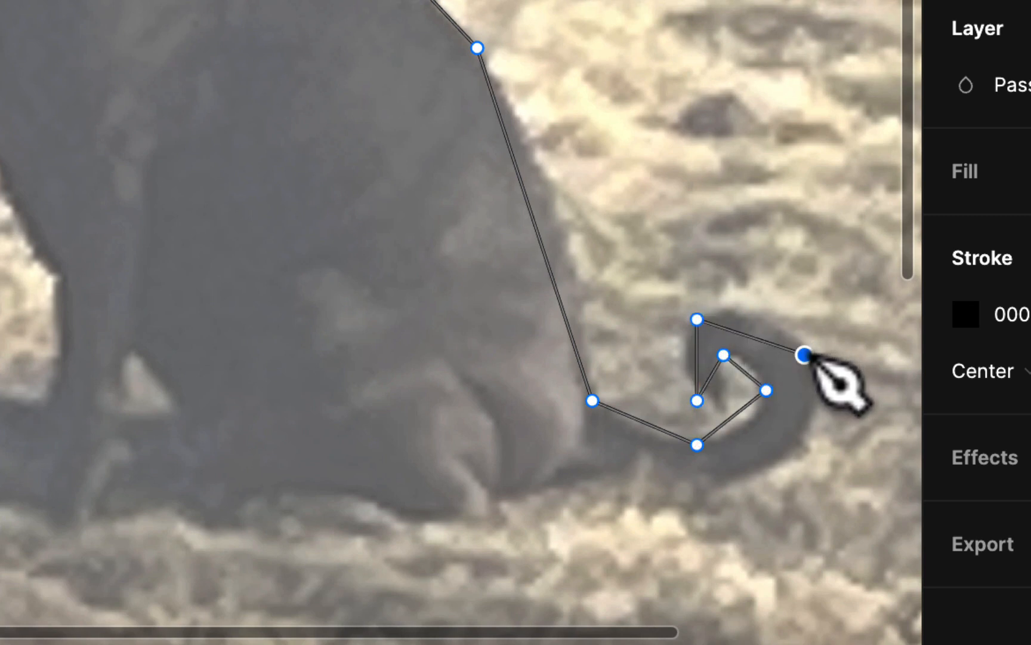
click(766, 464)
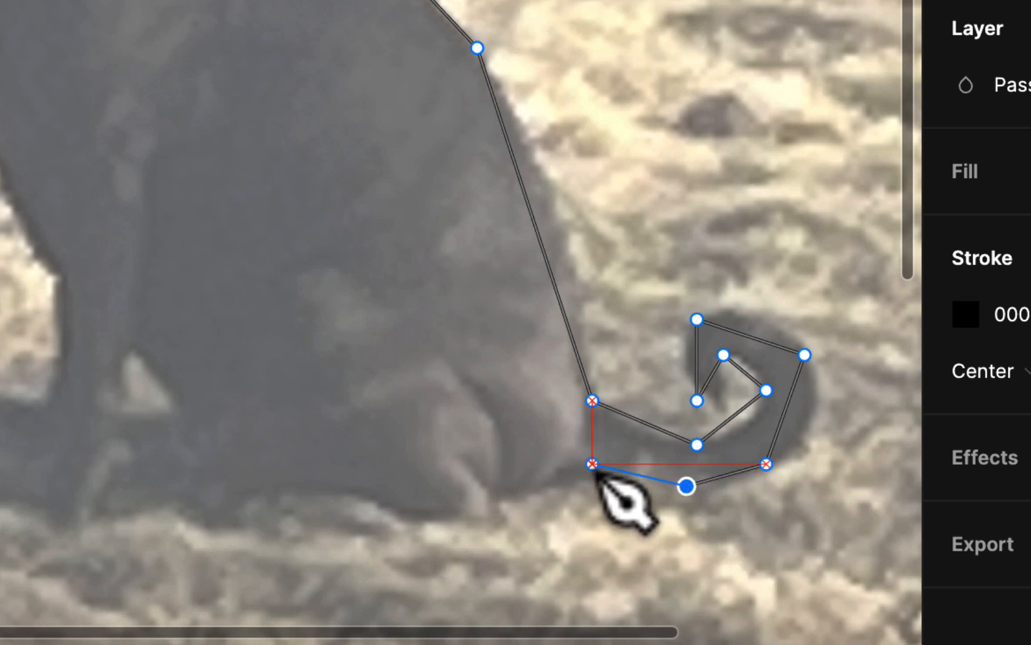
click(592, 463)
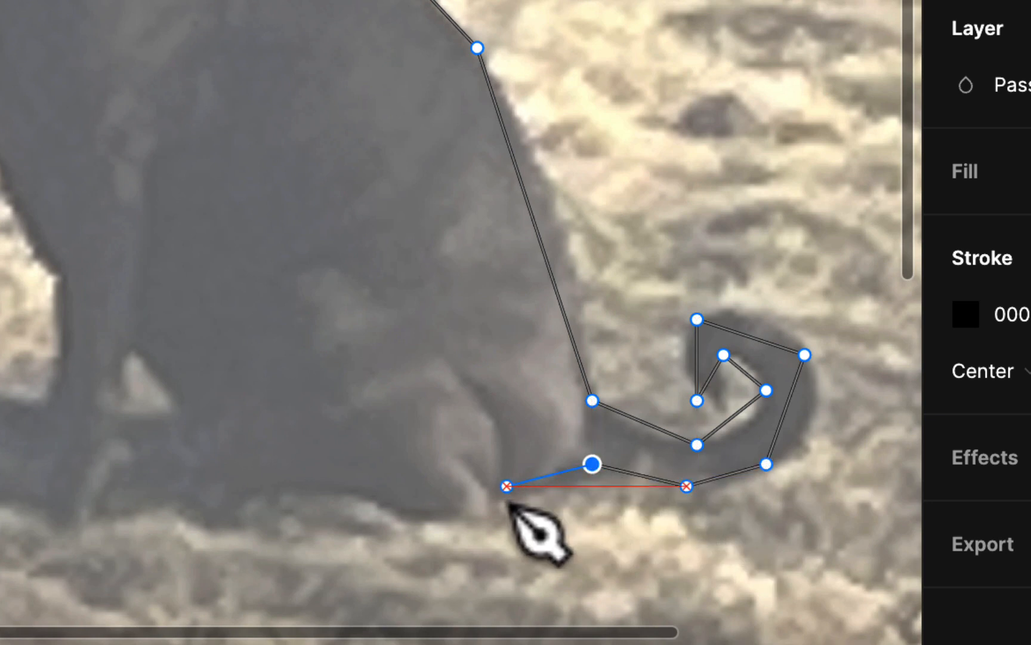
click(489, 496)
click(502, 522)
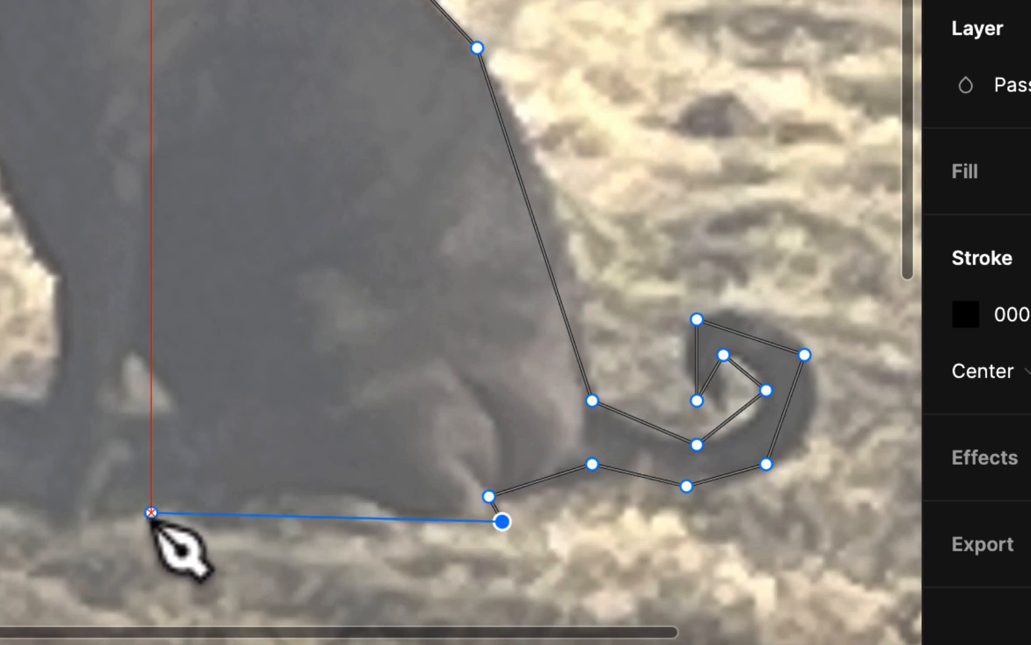
- Trace the front legs, paws, chest and throat, then close the path at the nose
click(136, 512)
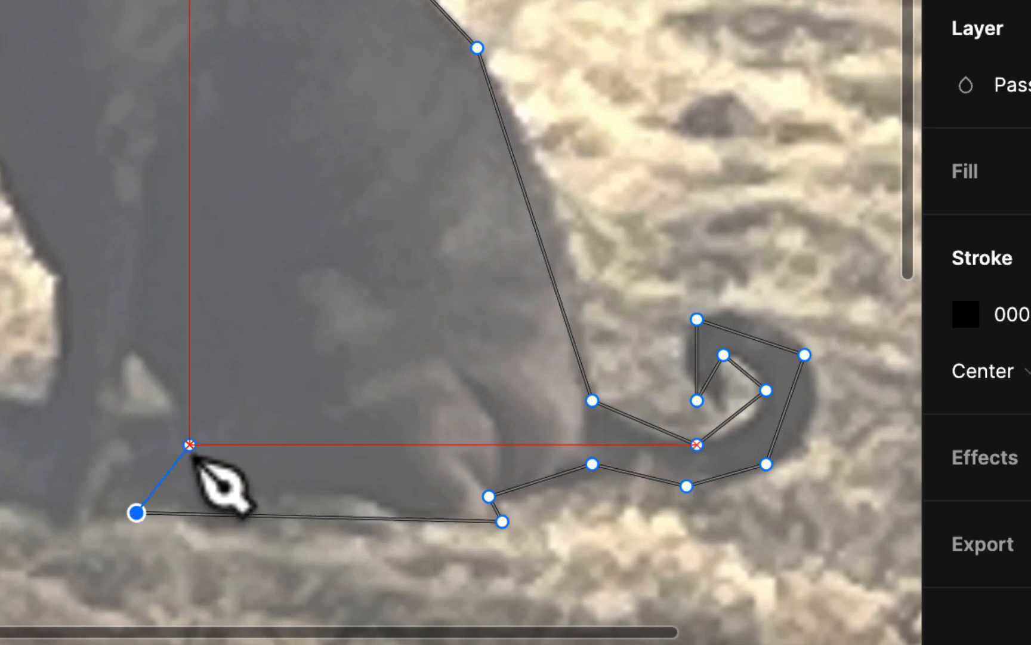
click(196, 437)
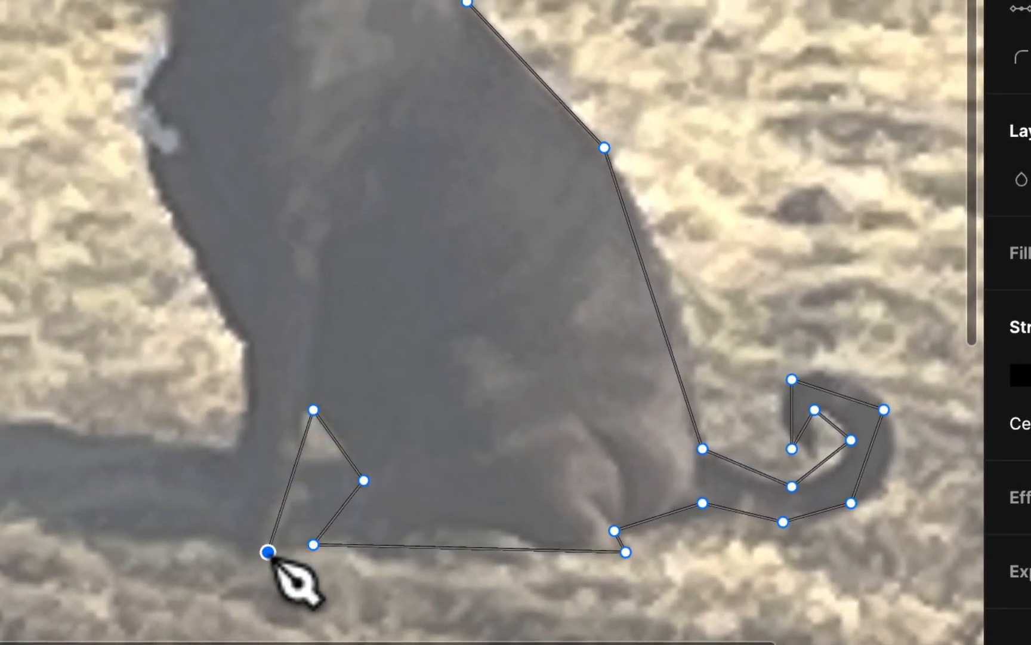
click(268, 552)
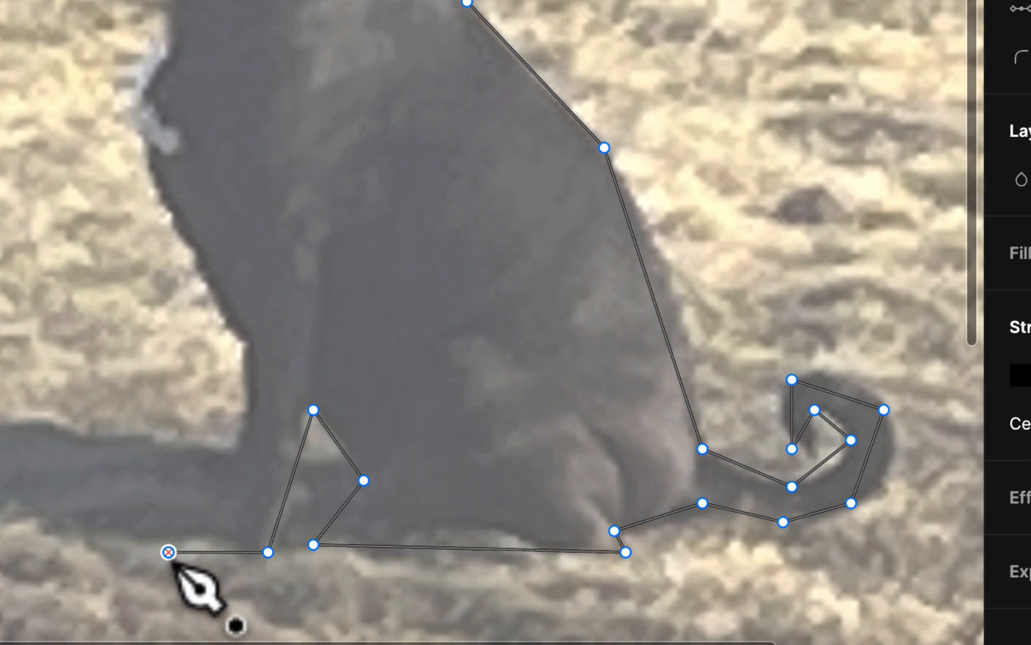
click(169, 552)
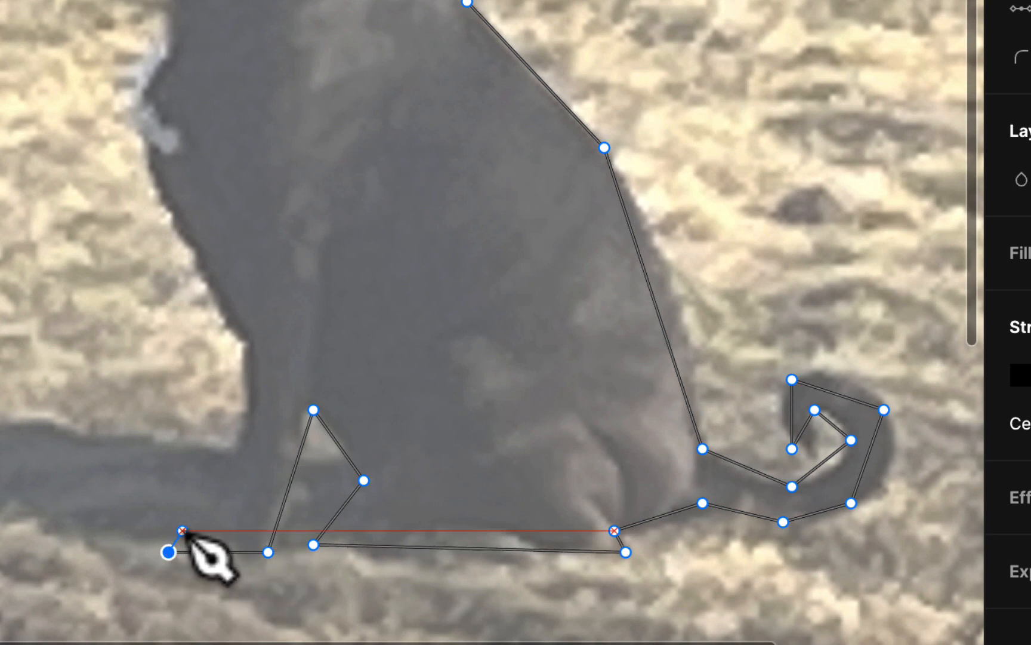
click(211, 503)
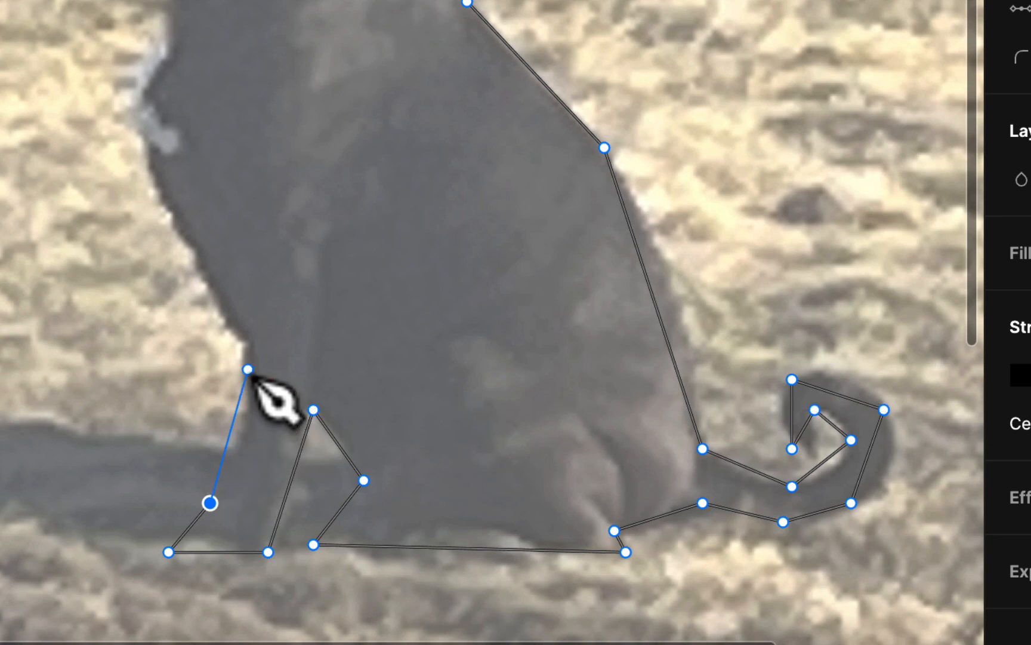
click(250, 350)
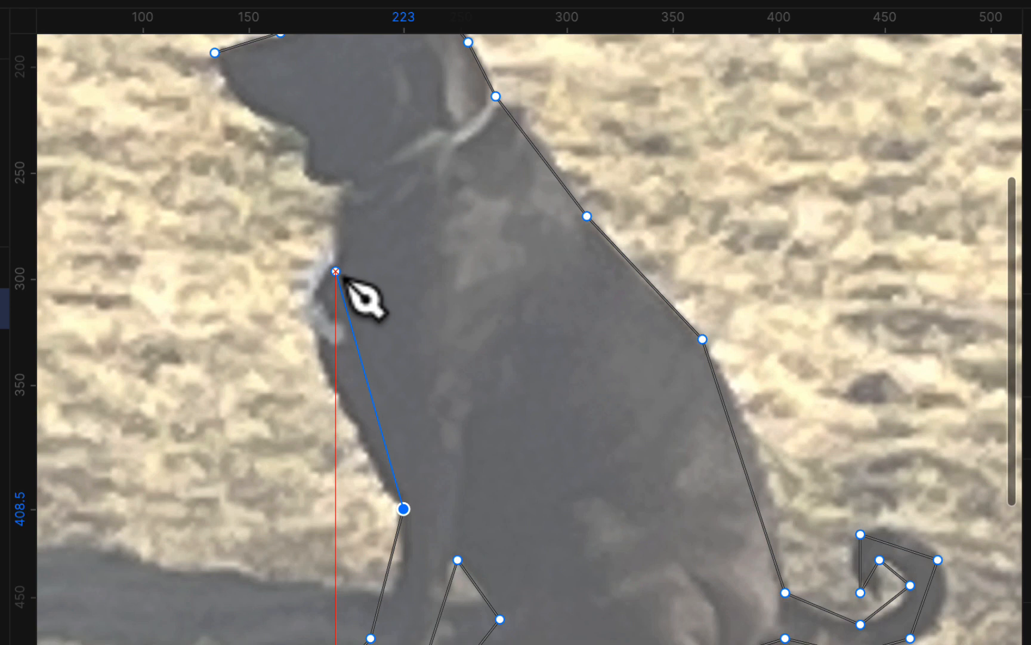
click(337, 273)
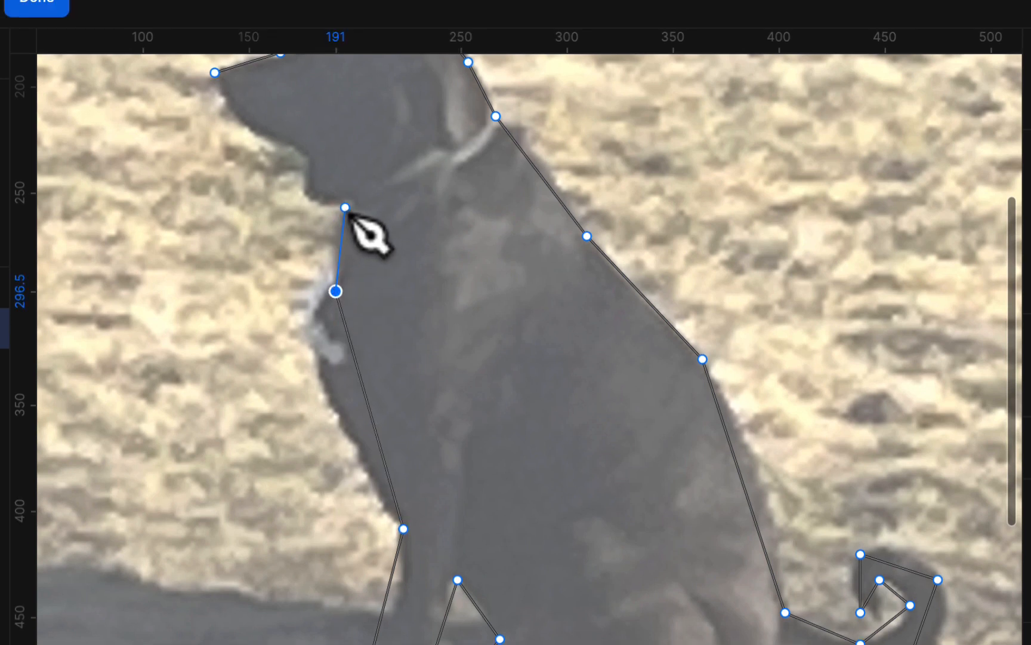
click(344, 207)
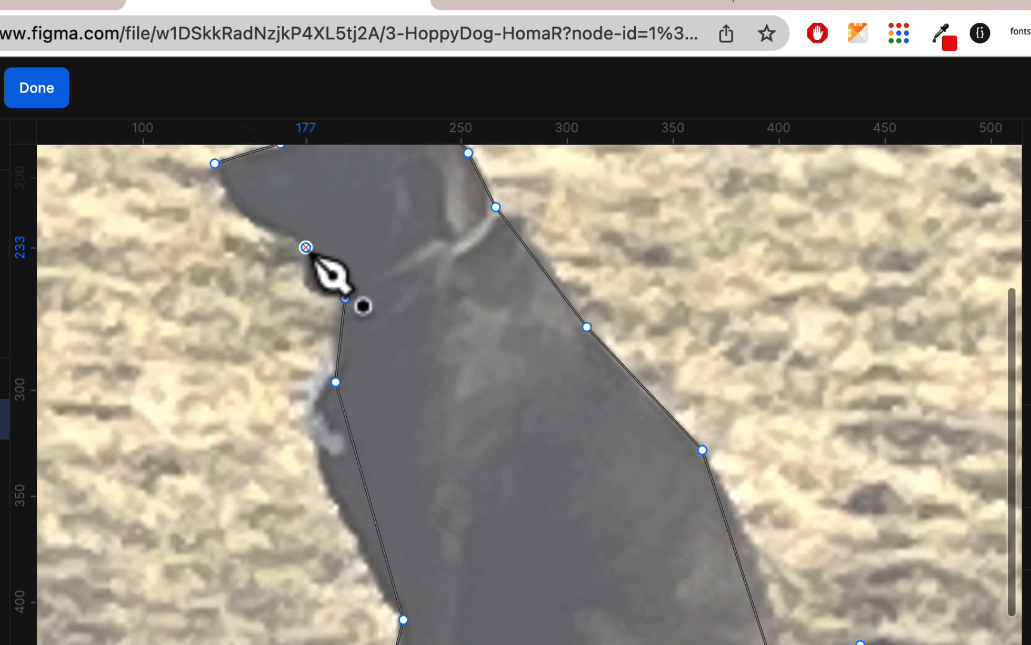
click(306, 247)
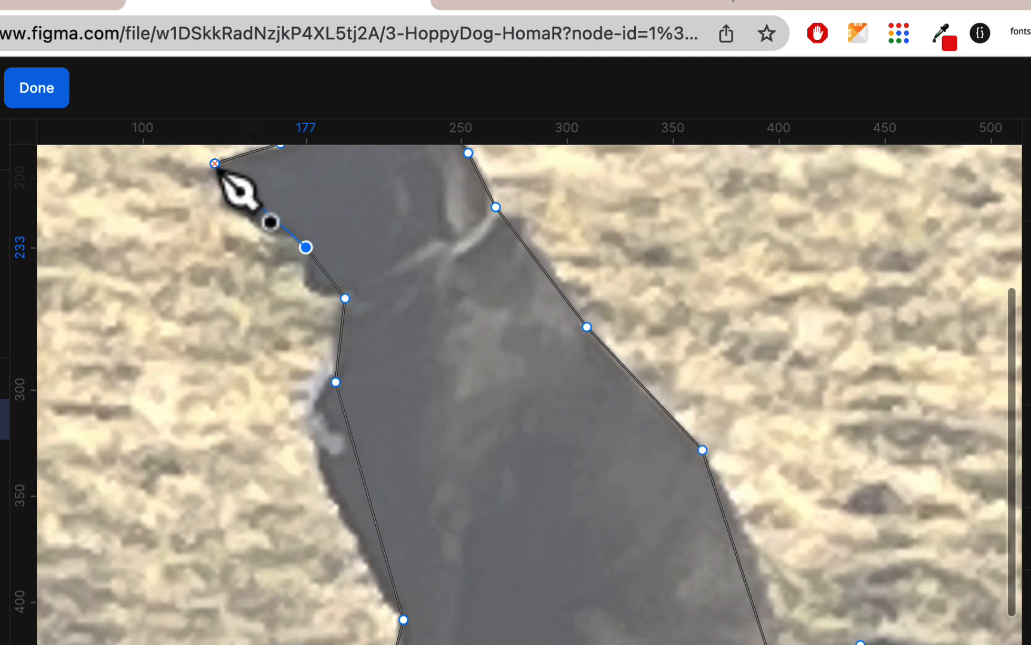
scroll(215, 163, up, 3)
scroll(215, 163, left, 2)
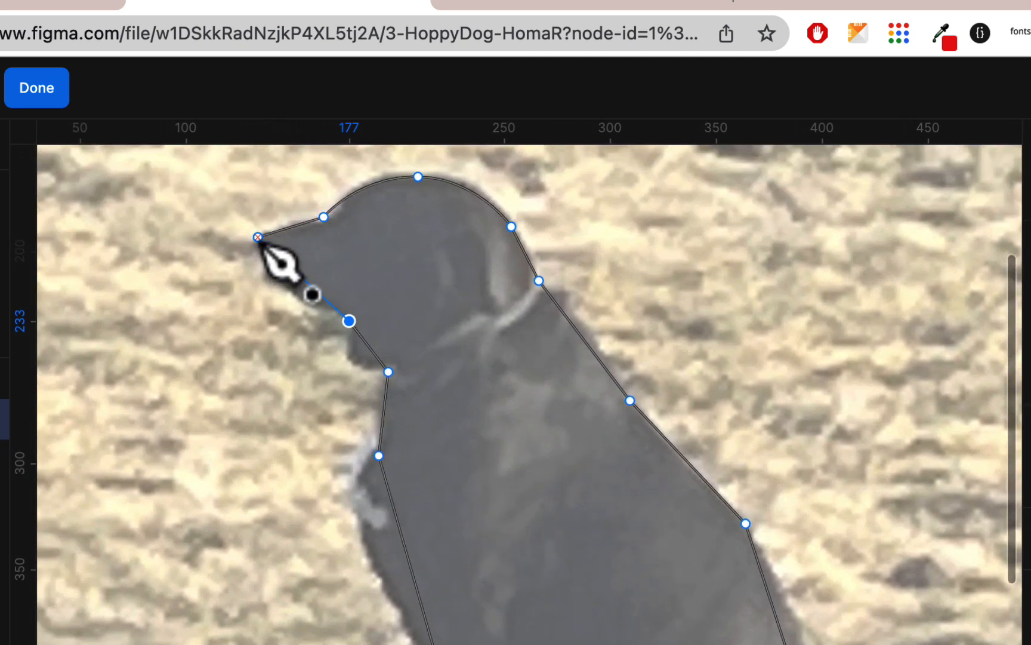
click(258, 238)
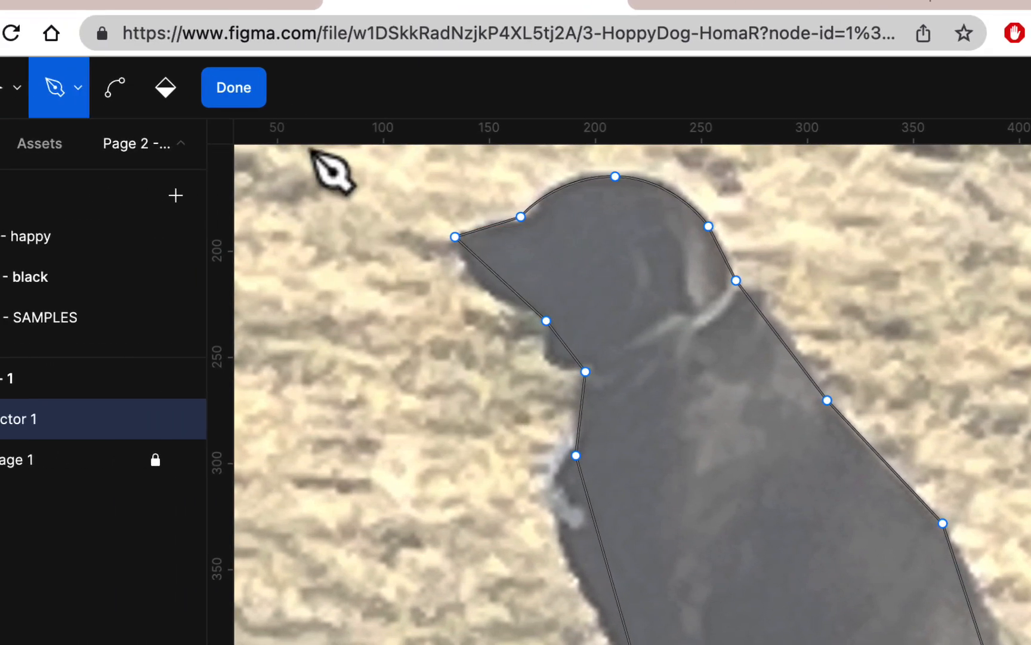
- Finish the traced path, then reopen Vector 1 for point editing with the Bend tool
click(243, 95)
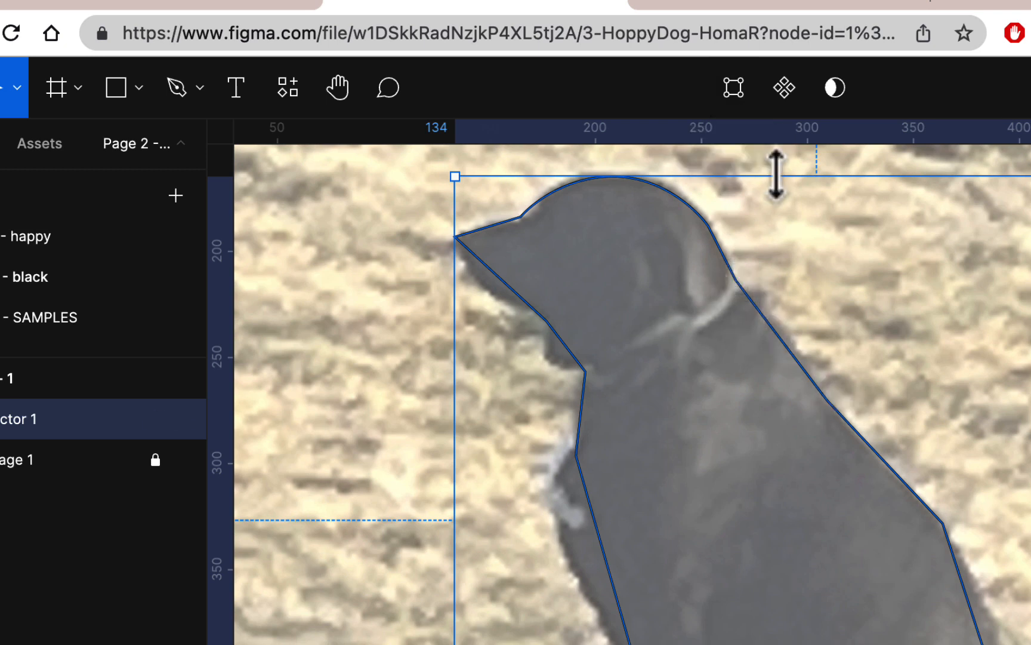
click(740, 95)
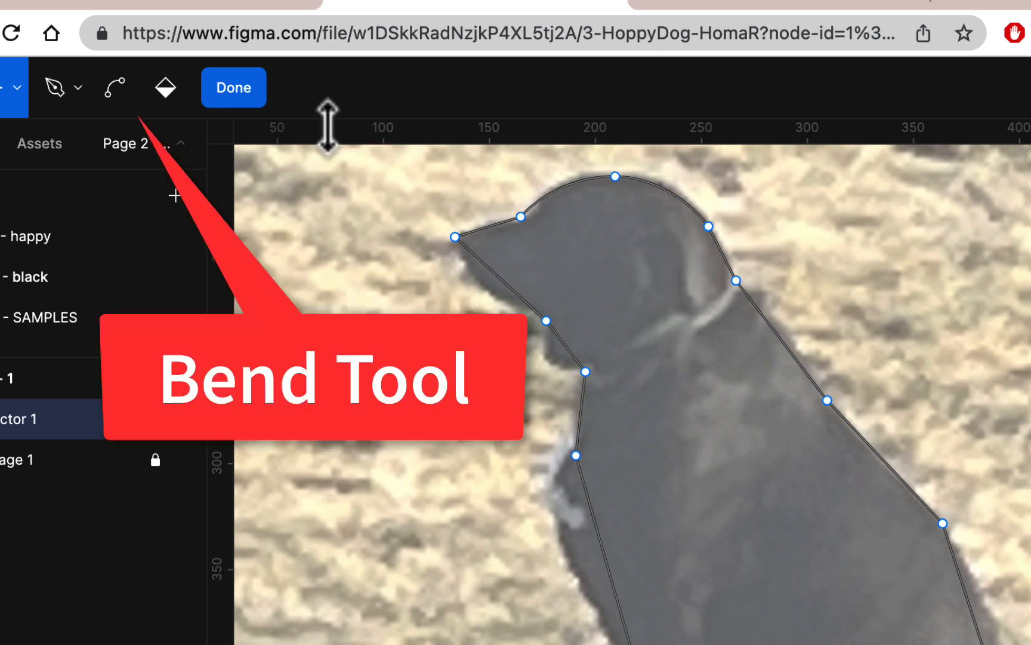
click(108, 101)
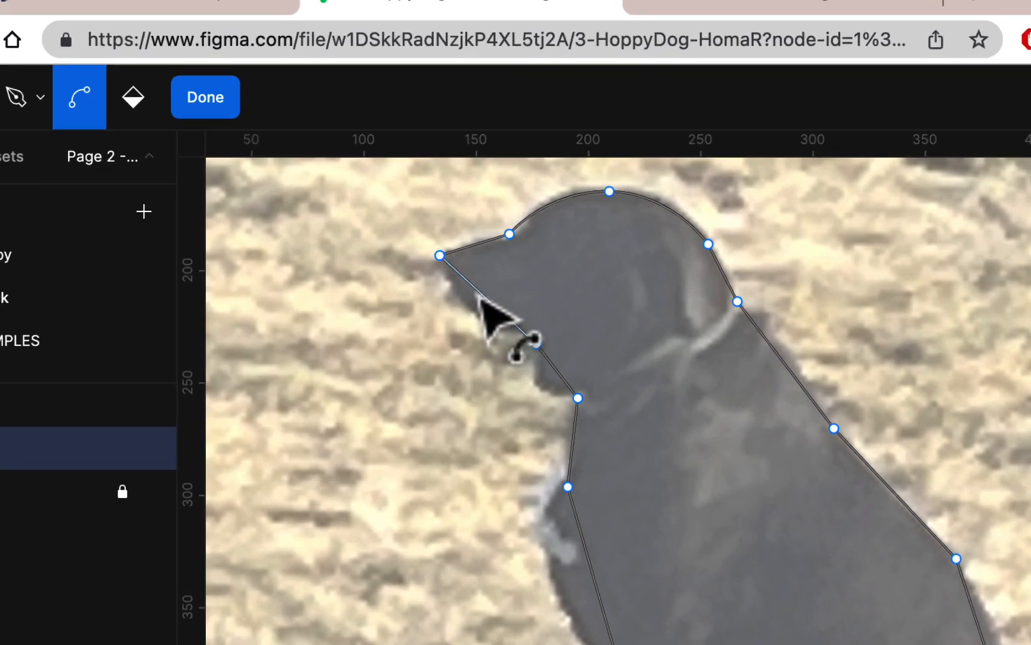
- Bend the muzzle, chin, neck, chest, front leg, paws, belly, tail-base and back segments into curves
drag(493, 274, 483, 298)
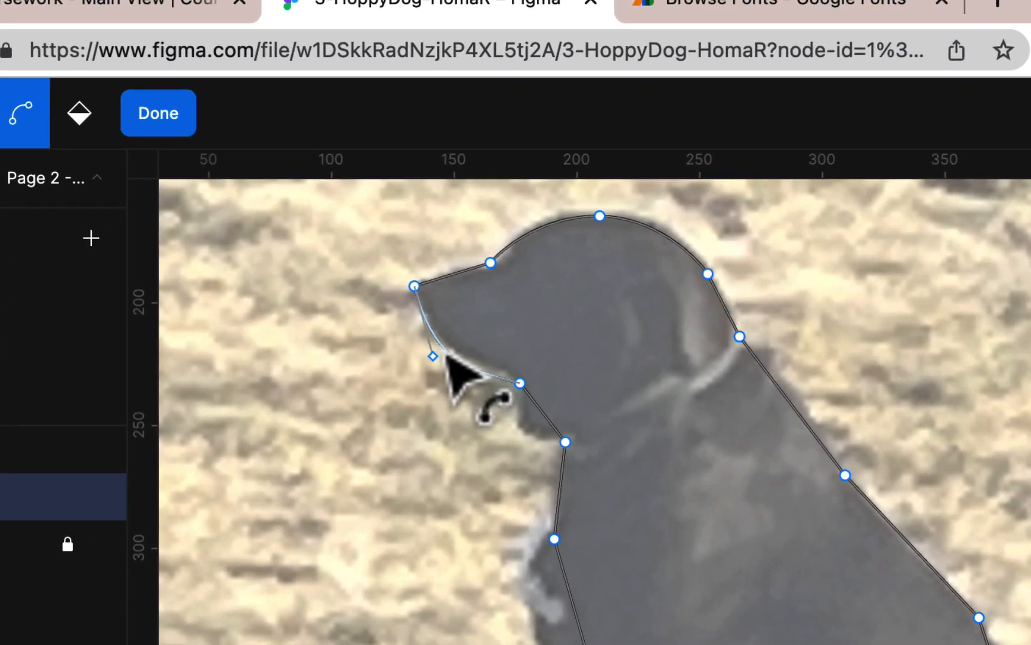
drag(548, 424, 540, 427)
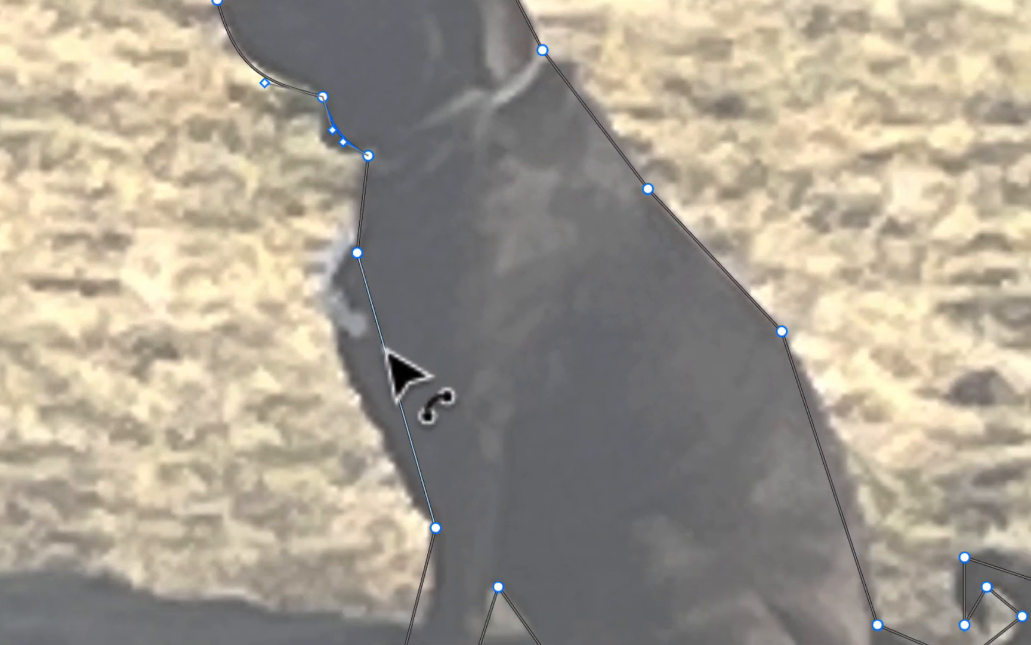
drag(387, 351, 366, 359)
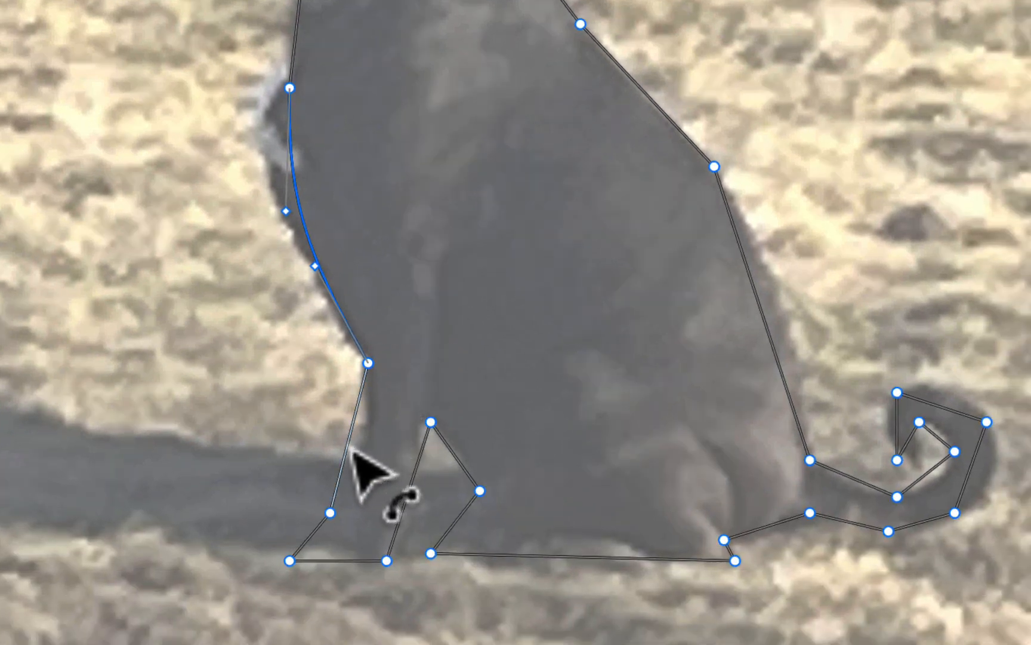
drag(353, 451, 369, 456)
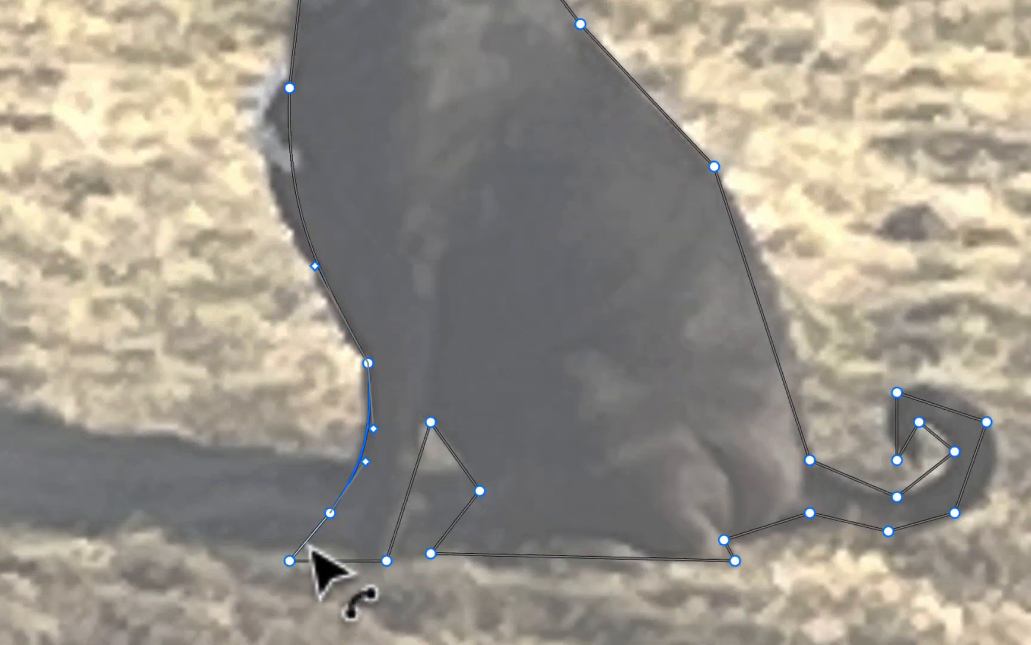
drag(310, 548, 302, 541)
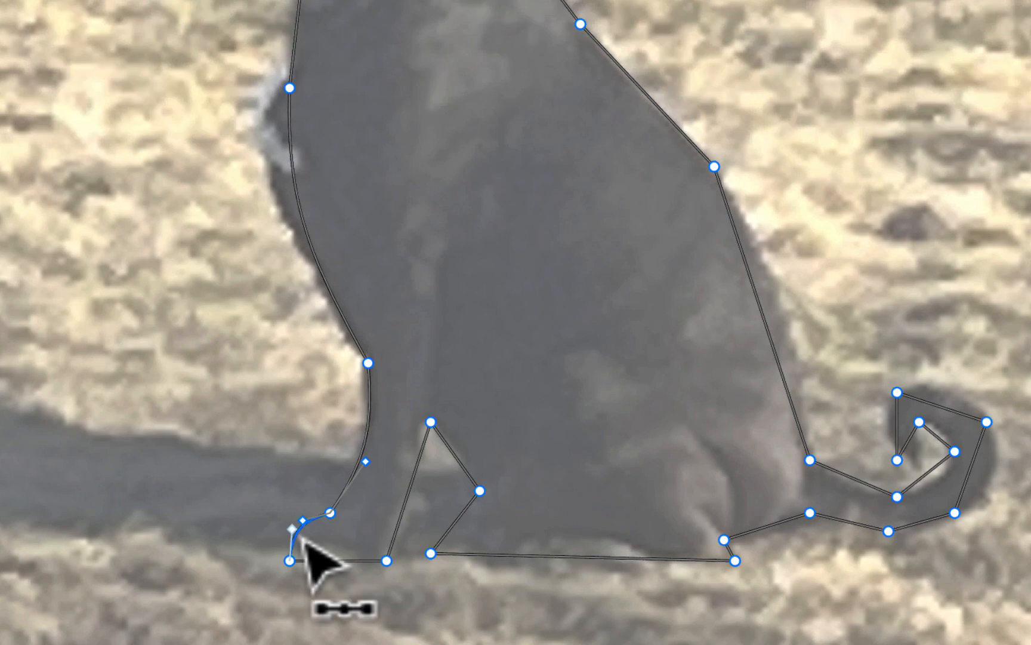
drag(404, 522, 395, 521)
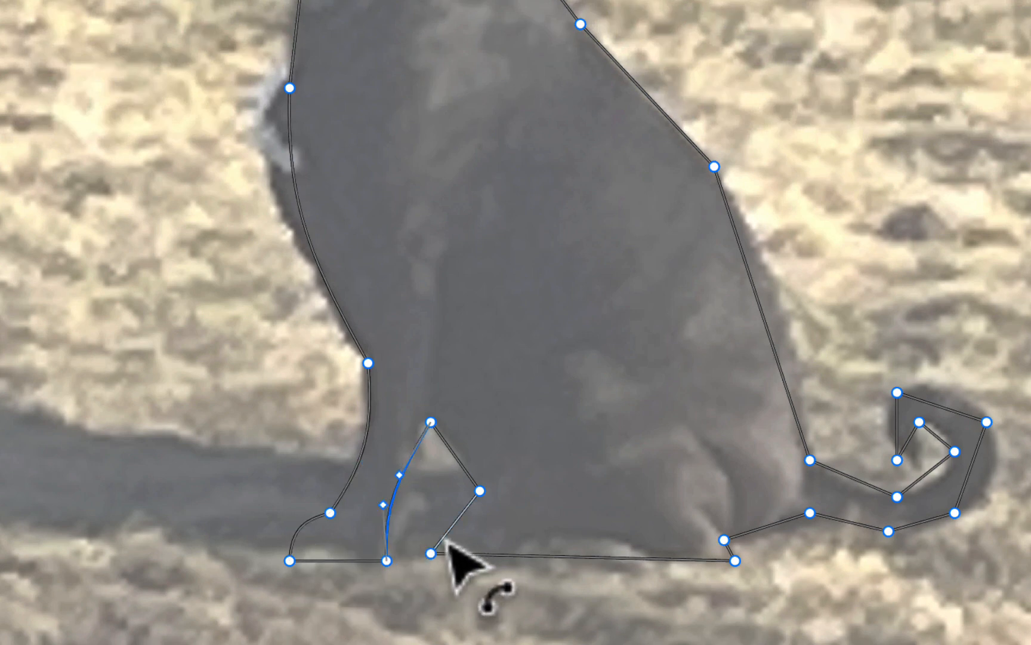
drag(452, 540, 435, 537)
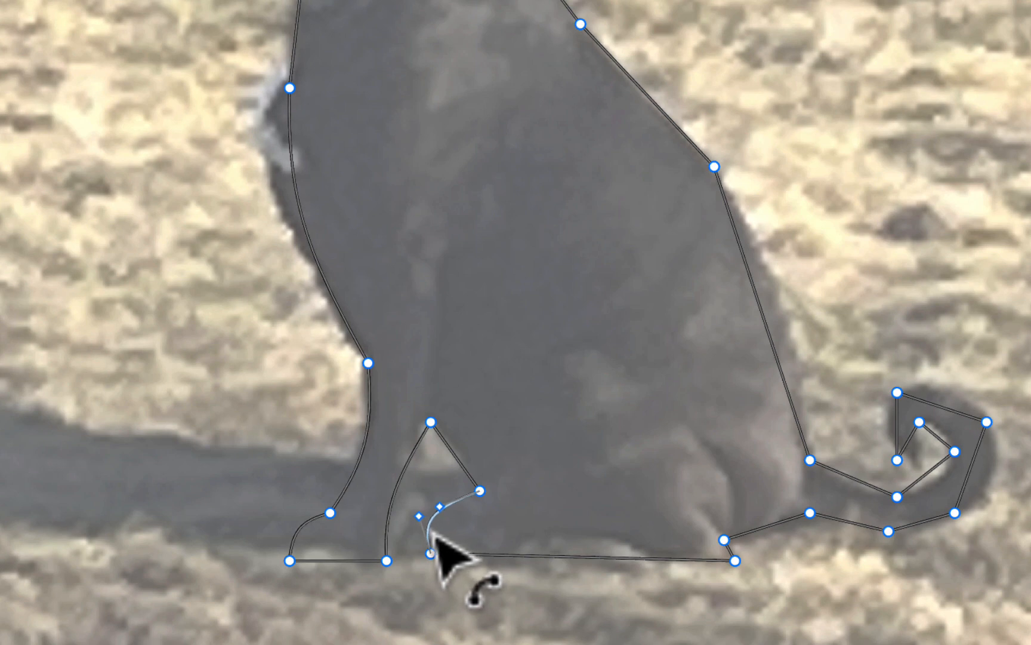
mouse_move(581, 563)
mouse_down()
mouse_move(584, 550)
mouse_move(584, 567)
mouse_up()
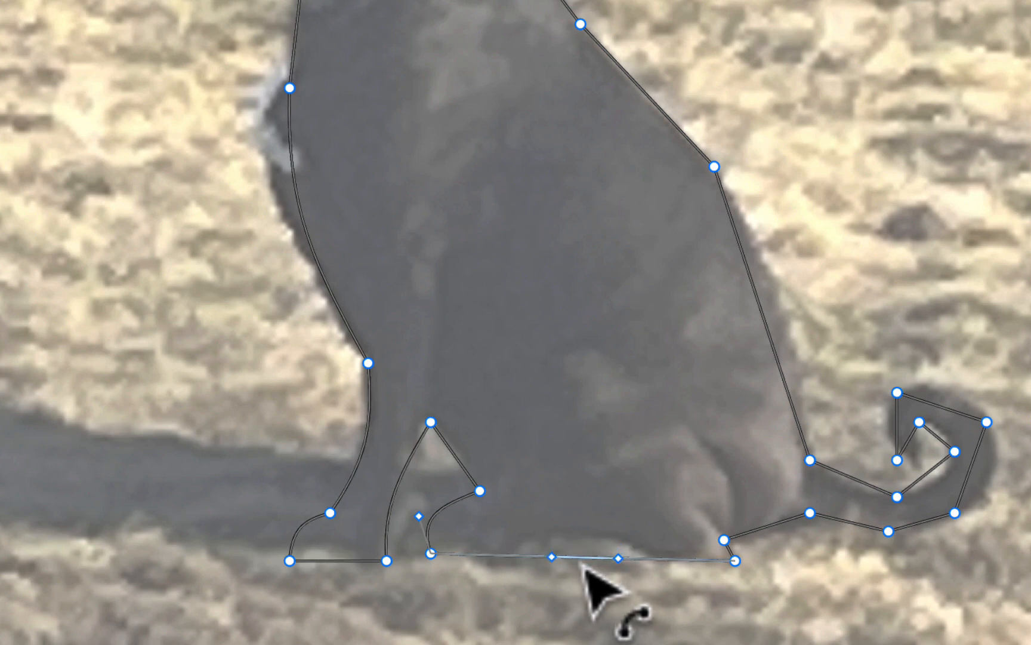
drag(771, 536, 783, 549)
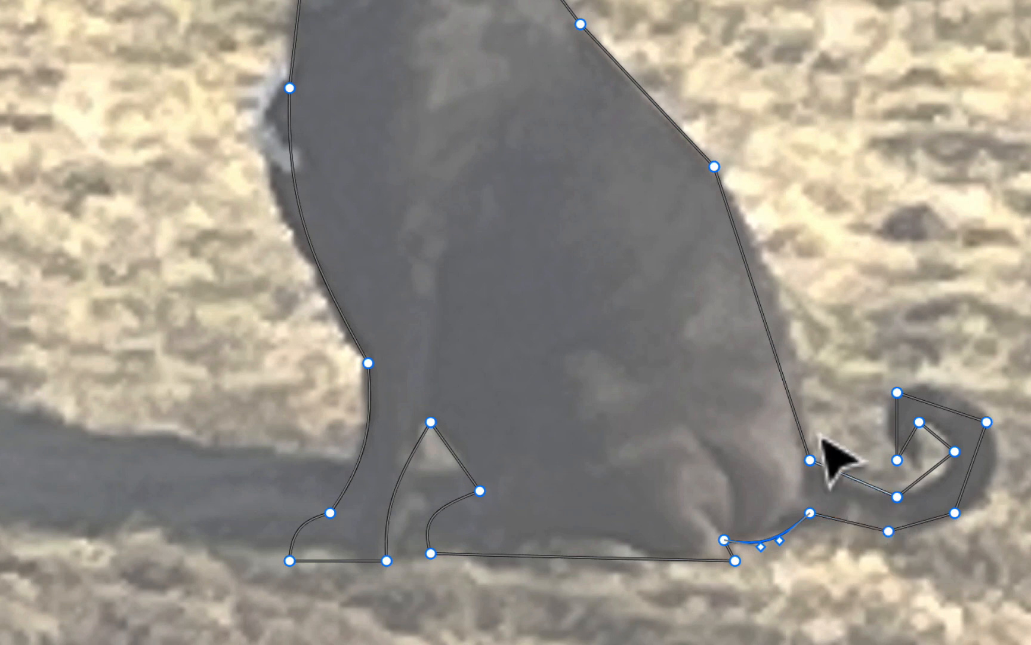
drag(766, 325, 792, 324)
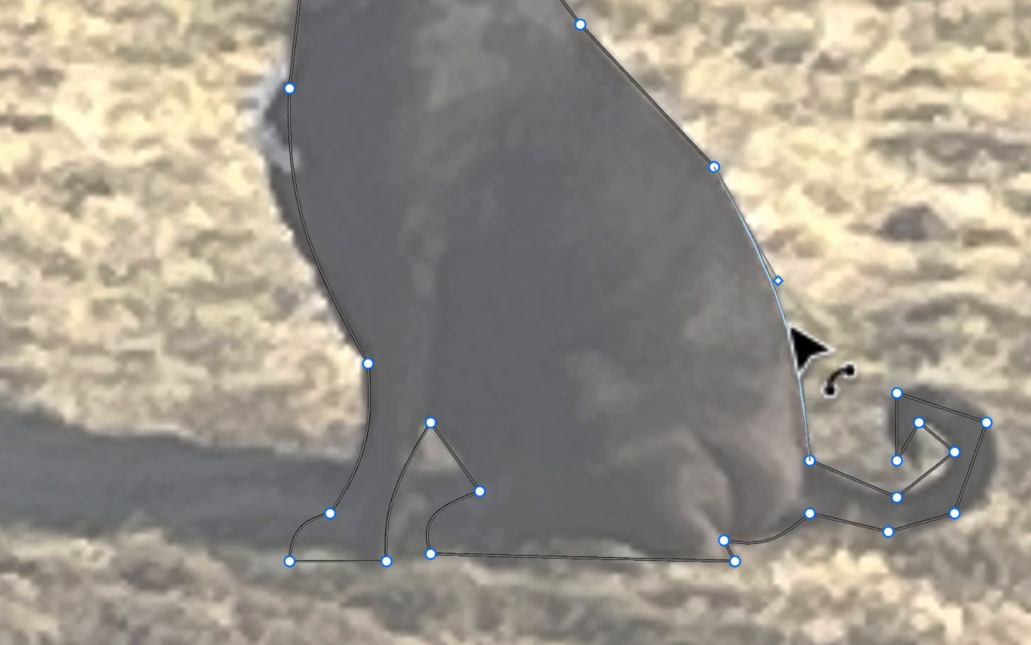
scroll(642, 436, up, 2)
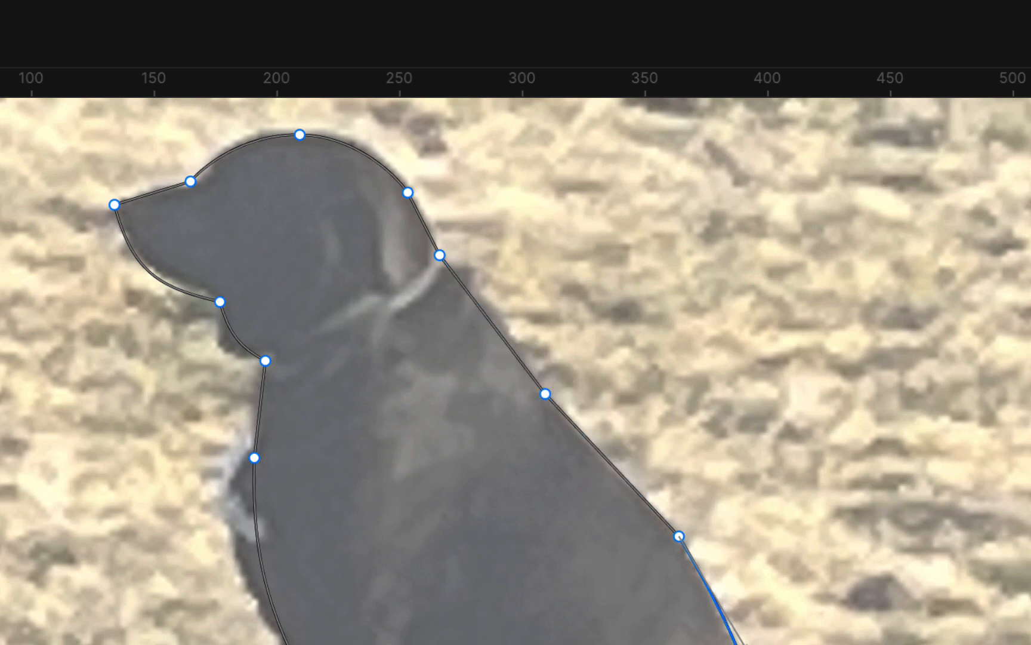
- Curve the tail's top, outer edge and inner curl segments
scroll(515, 370, down, 5)
scroll(515, 370, right, 2)
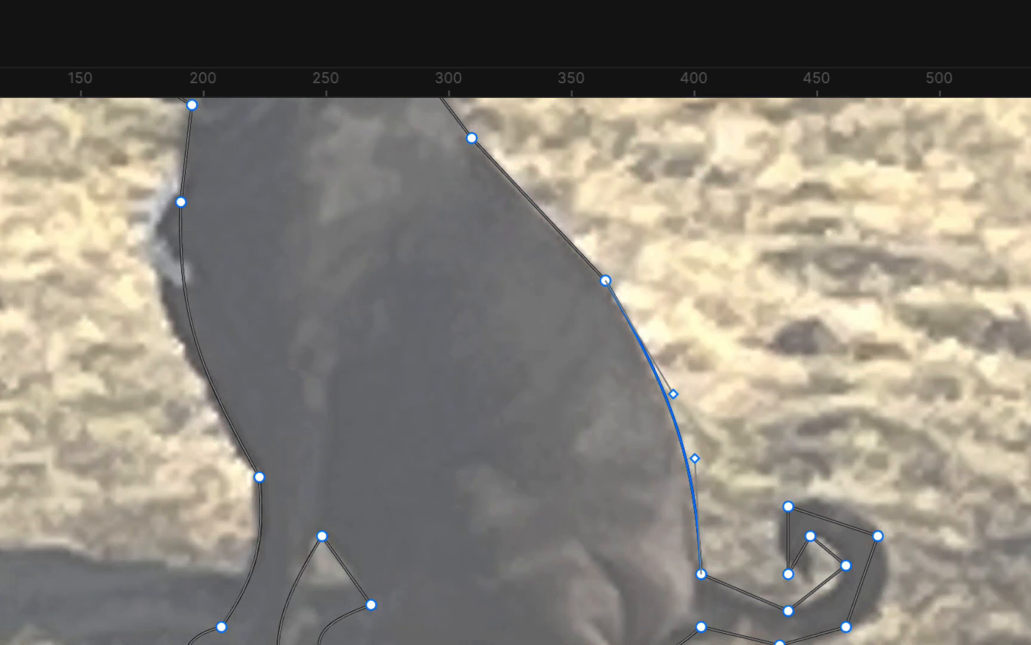
scroll(515, 370, up, 3)
scroll(516, 370, right, 10)
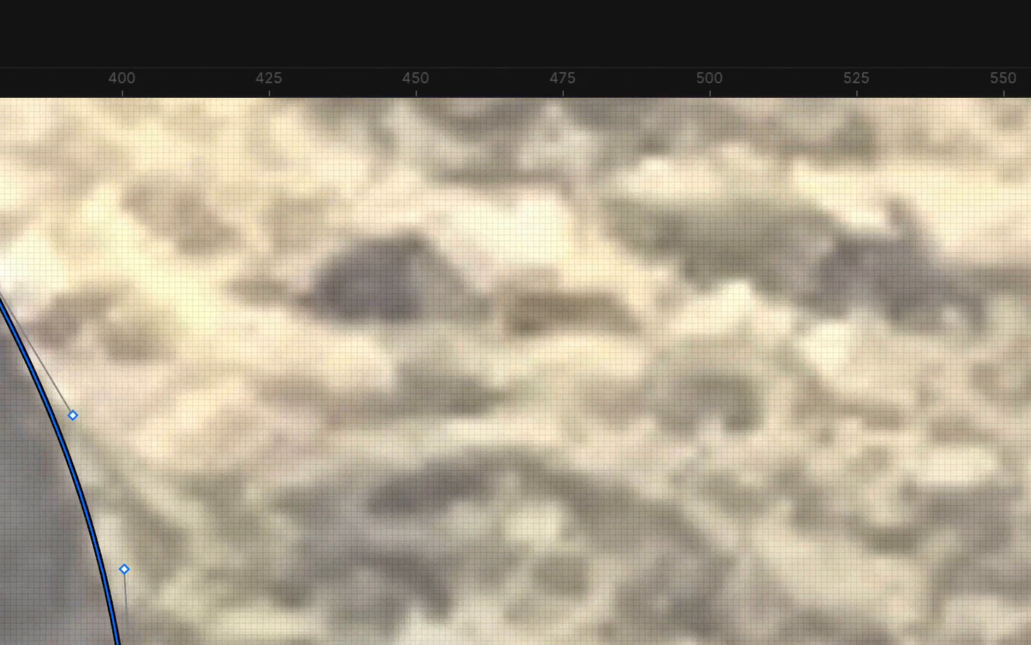
scroll(681, 627, down, 6)
scroll(682, 628, right, 1)
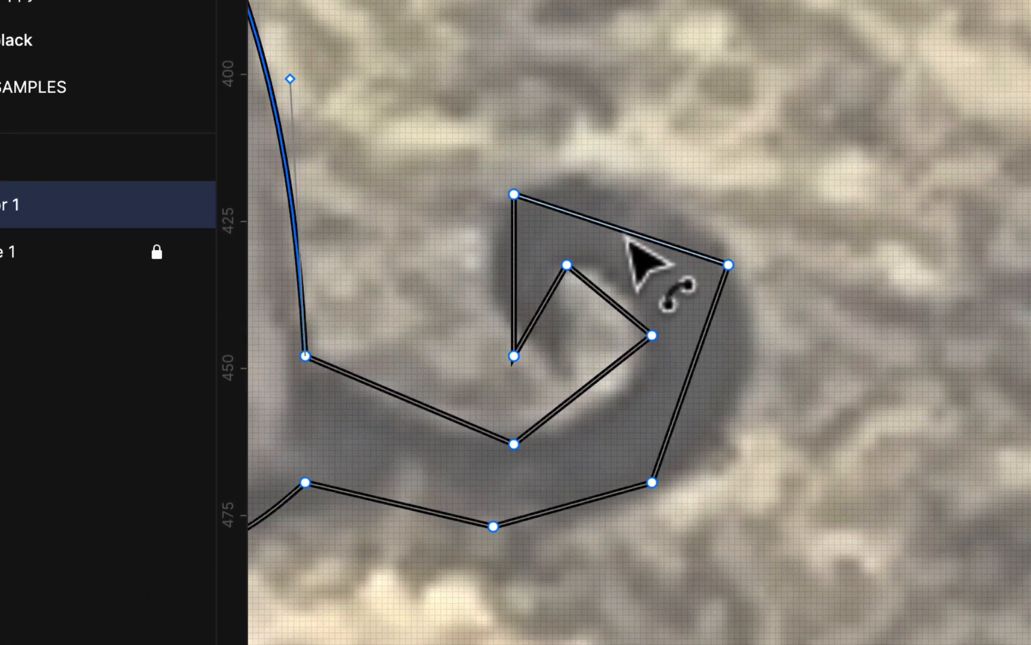
drag(627, 237, 648, 192)
drag(693, 376, 745, 405)
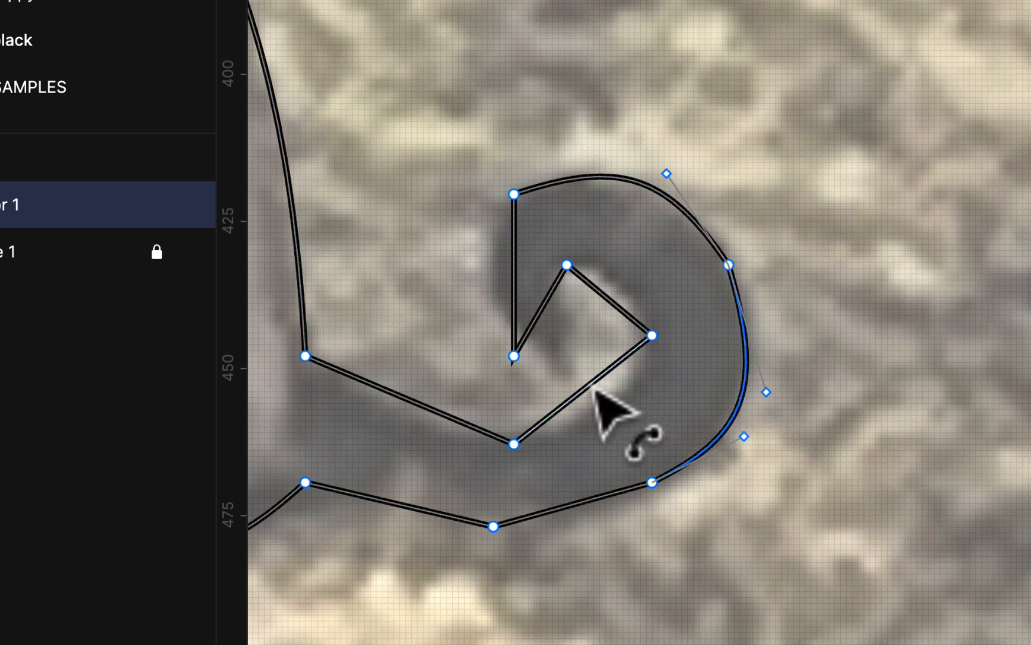
drag(591, 383, 637, 410)
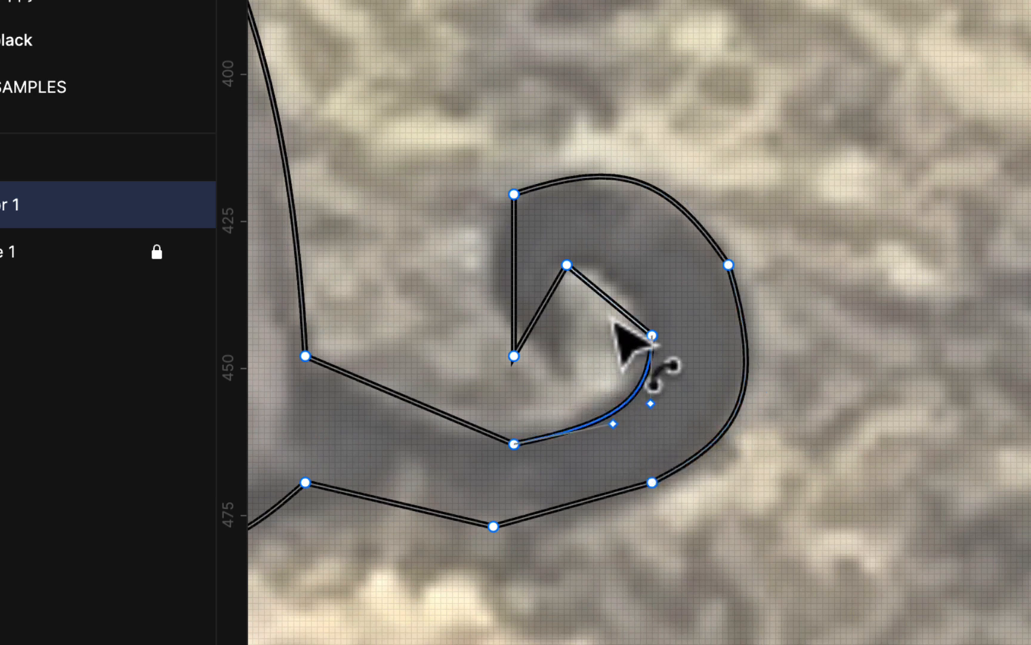
drag(615, 307, 635, 278)
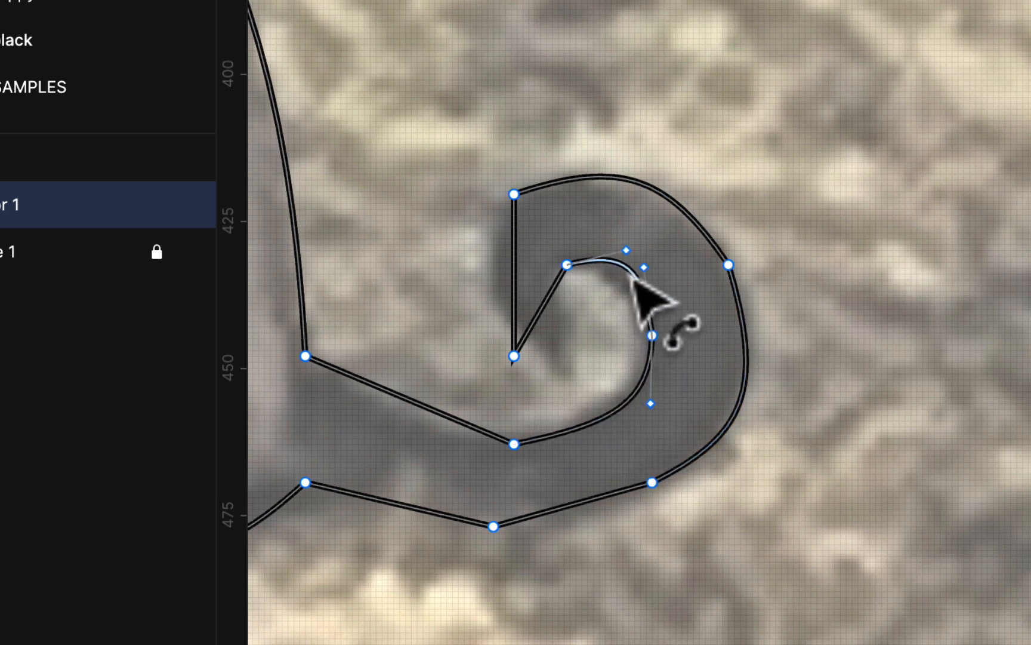
drag(523, 280, 482, 272)
drag(541, 311, 534, 298)
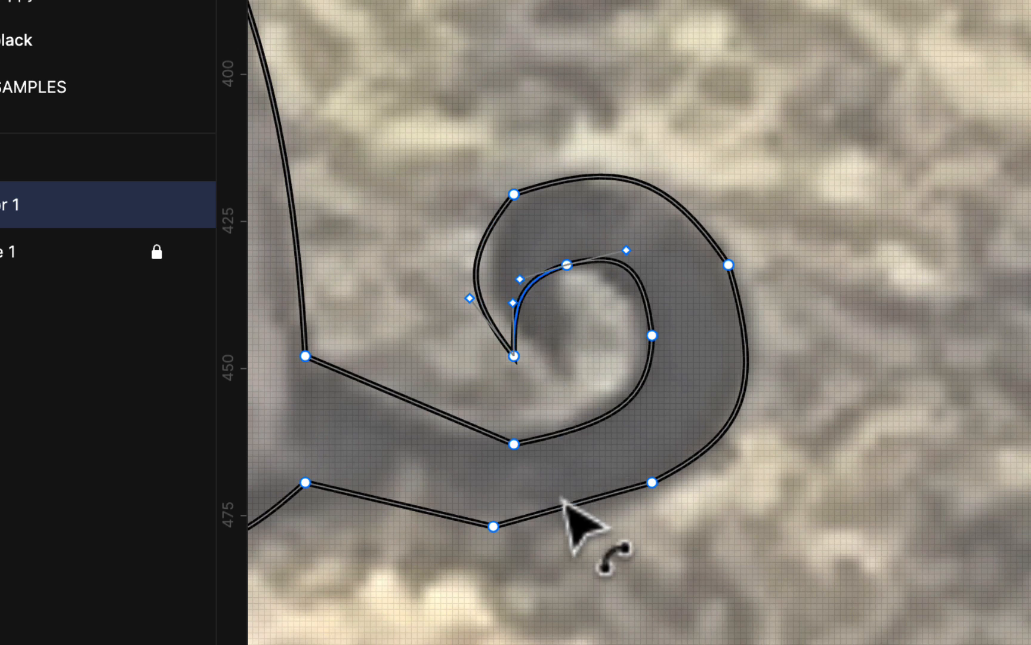
- Bend the three straight edges beneath the tail into gentle curves
click(418, 416)
drag(418, 417, 411, 428)
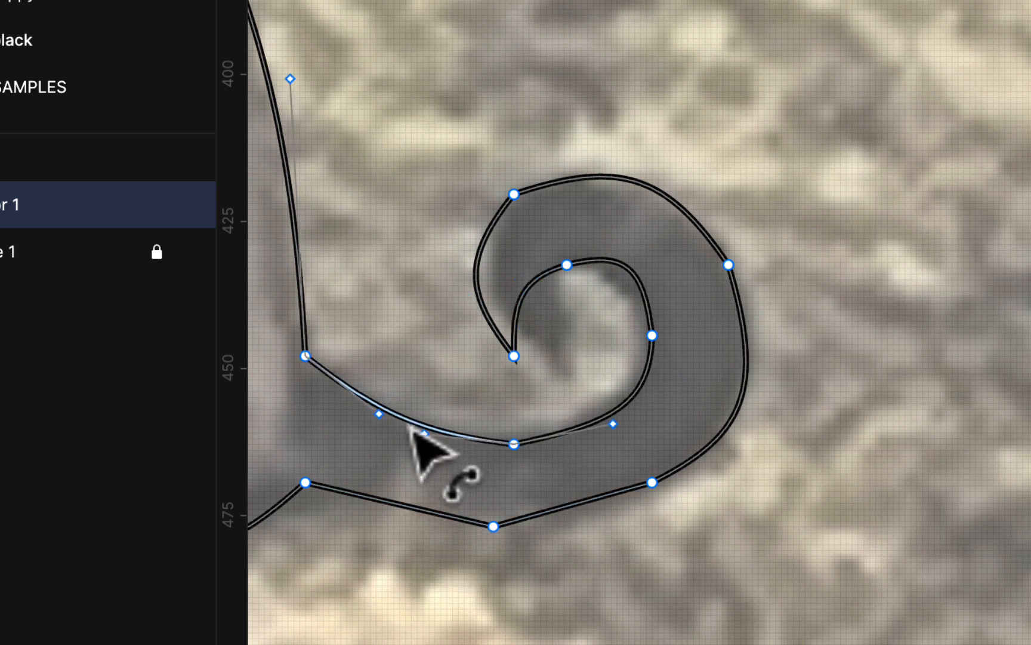
click(400, 518)
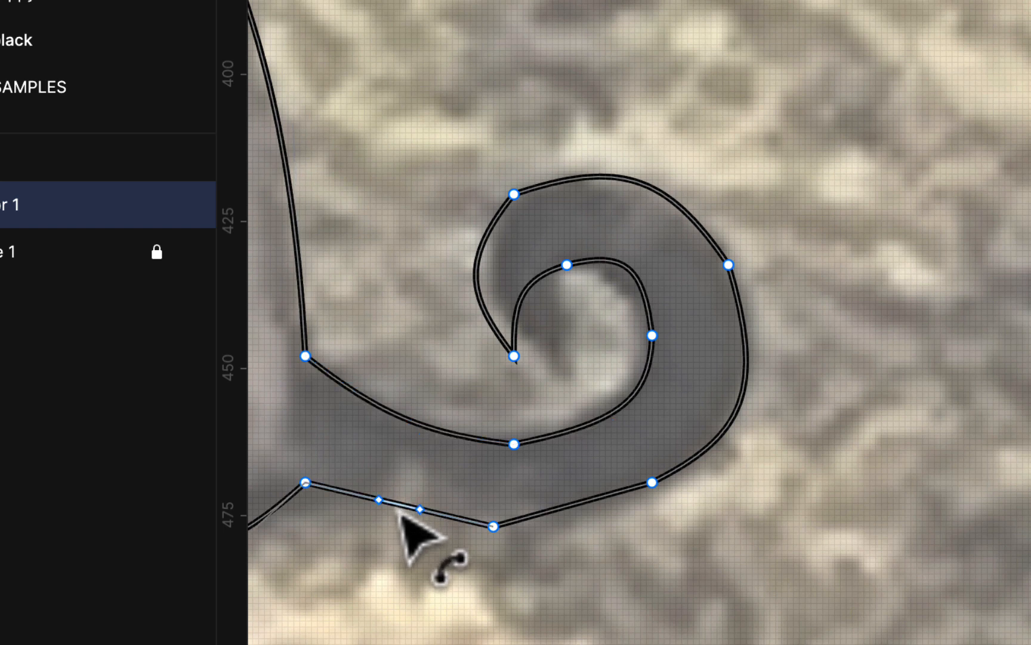
drag(400, 518, 395, 521)
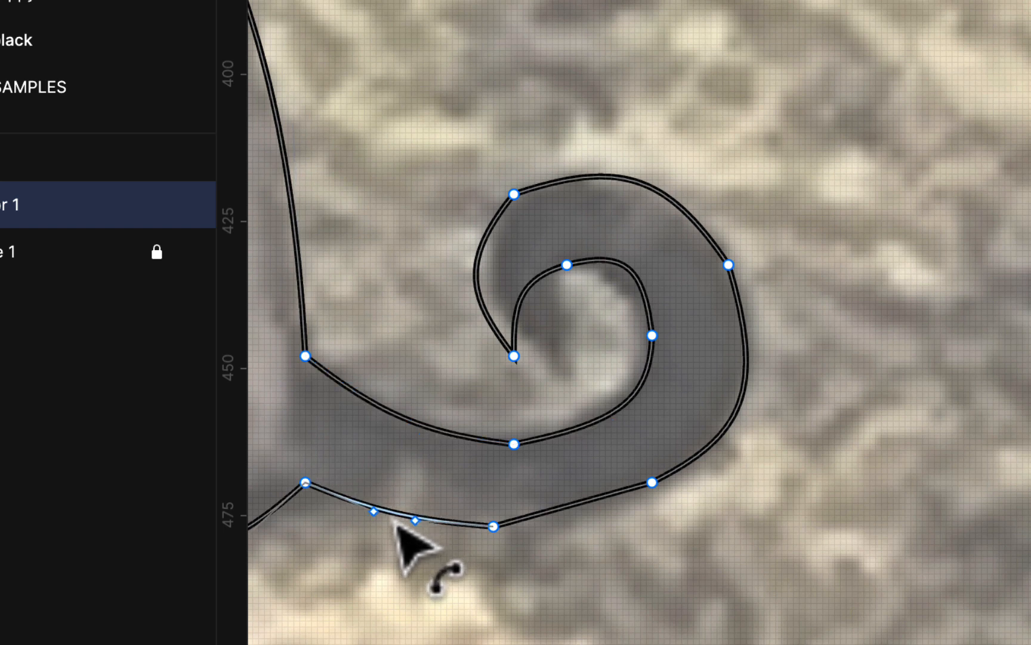
click(576, 522)
drag(575, 522, 576, 523)
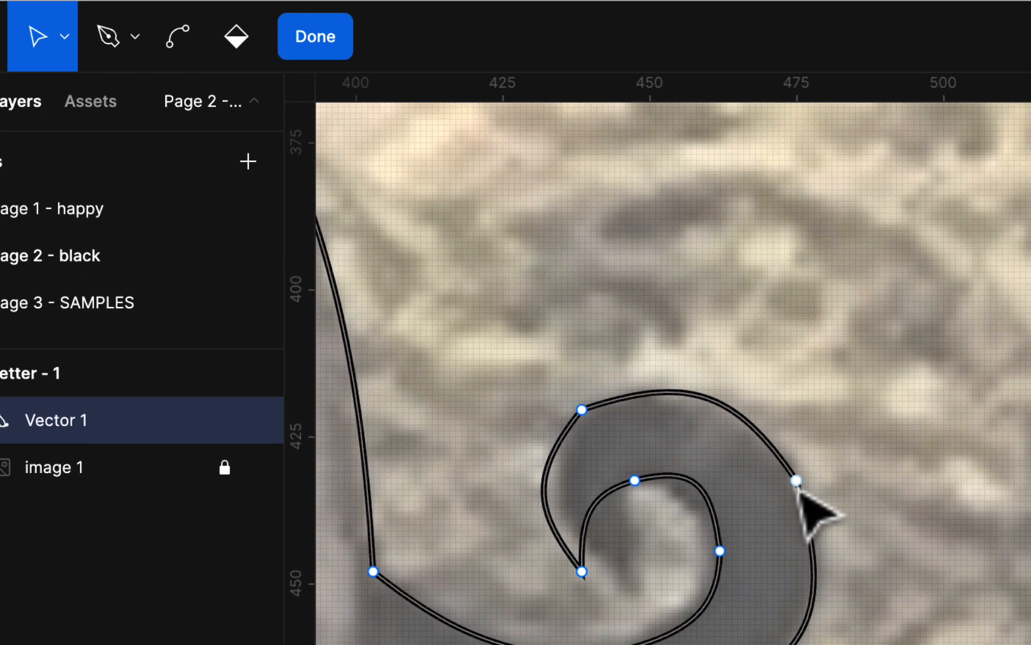
- Reshape the outer curl's handles and raise the spiral's top node
click(805, 489)
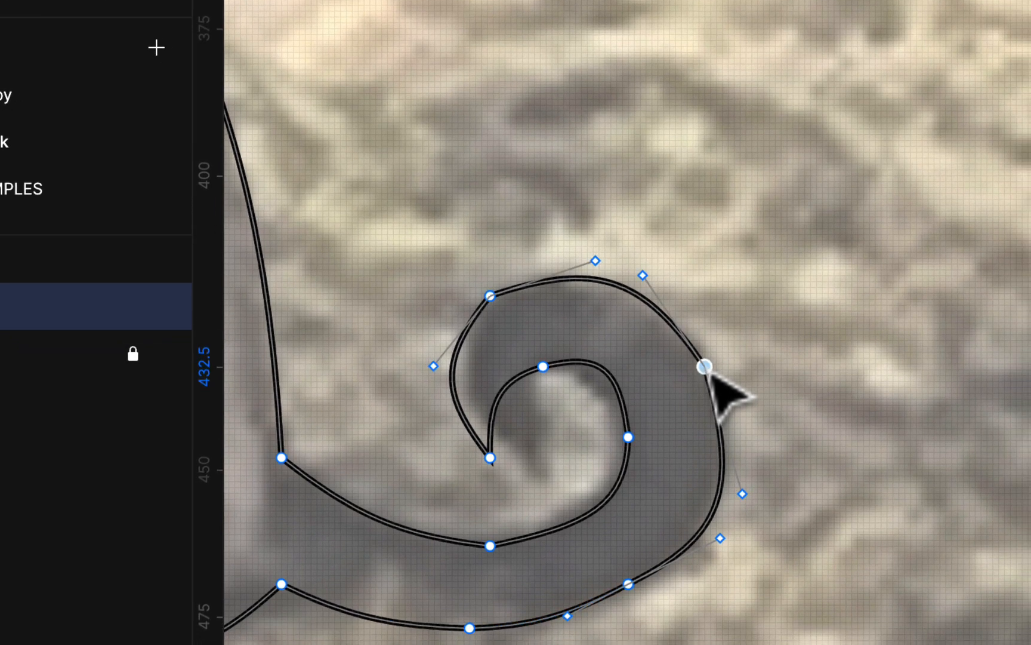
drag(642, 278, 662, 268)
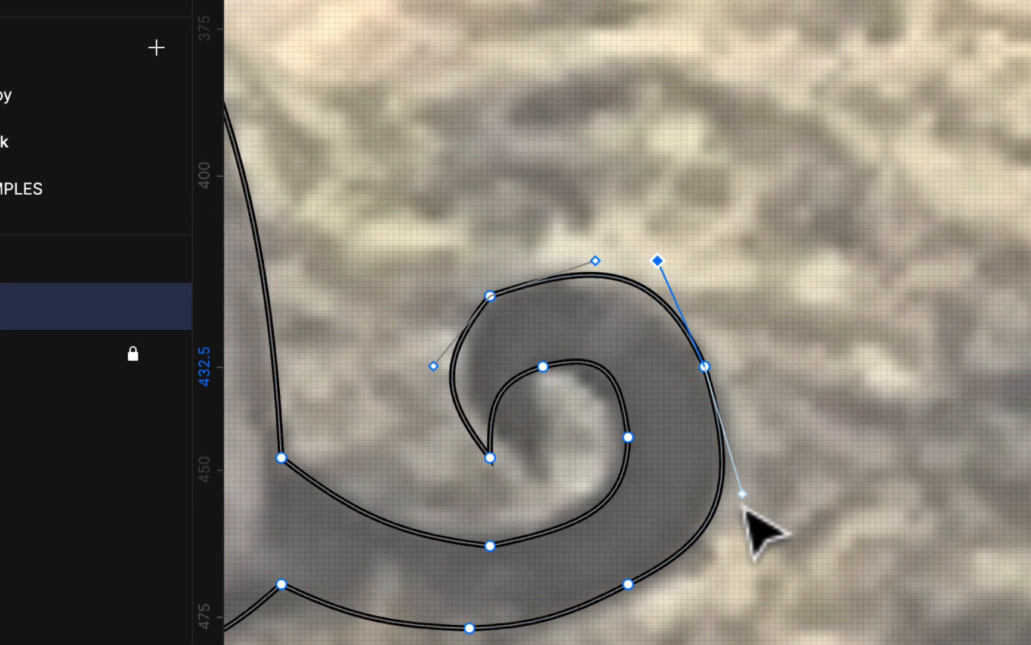
drag(743, 494, 724, 441)
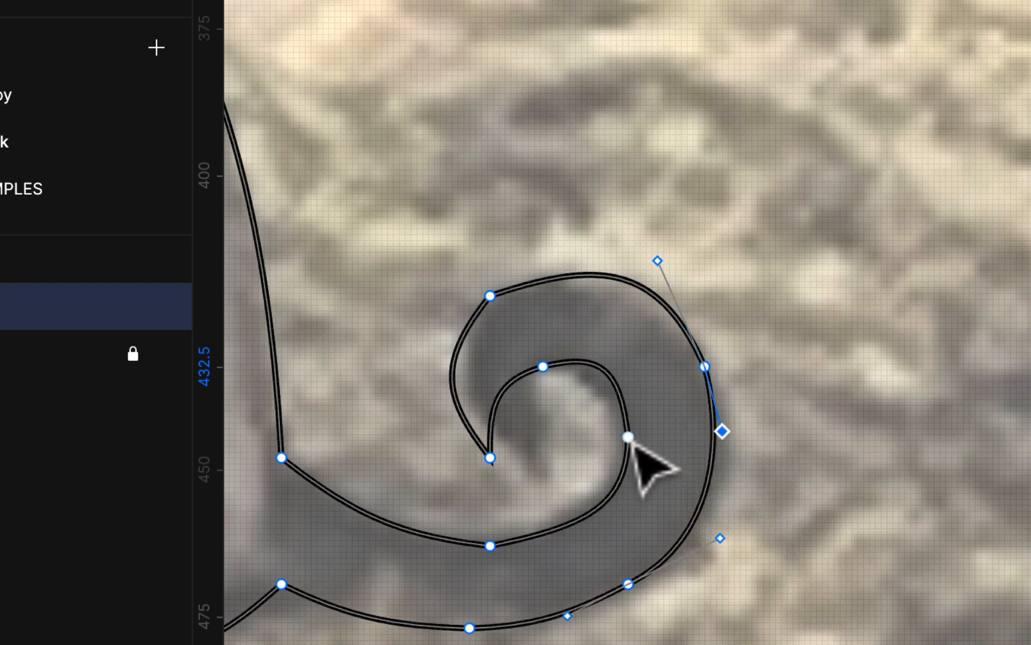
click(630, 440)
drag(622, 378, 628, 436)
drag(604, 355, 583, 357)
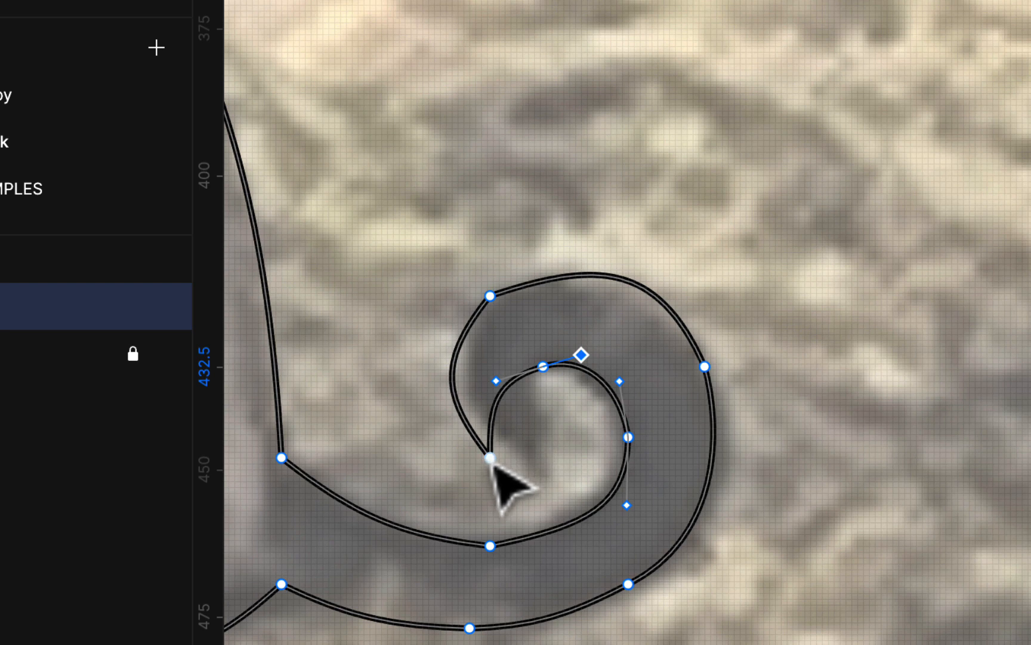
click(490, 296)
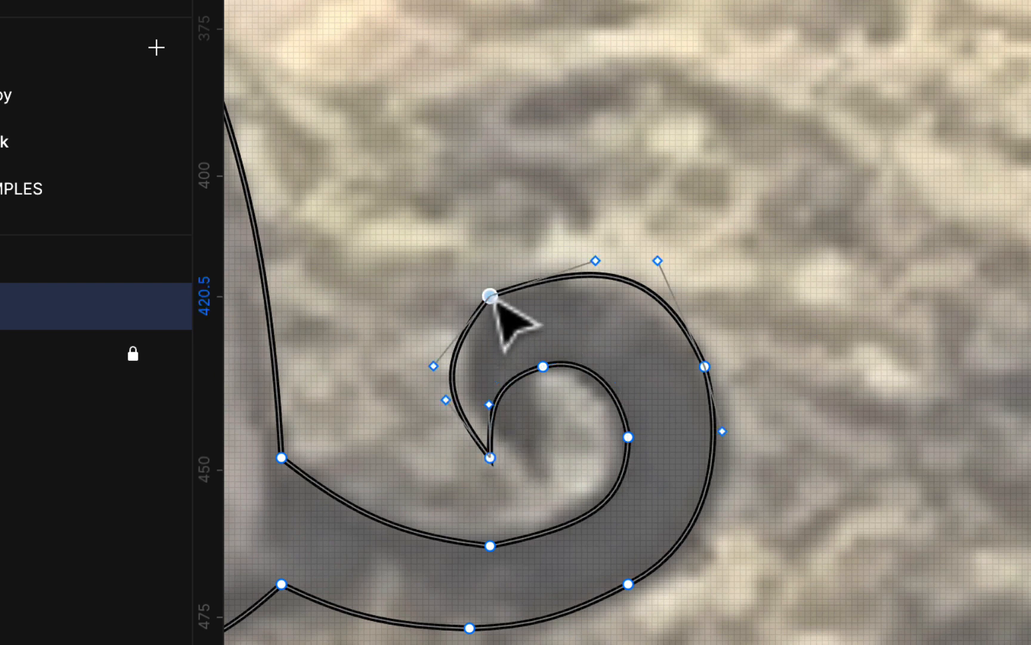
drag(490, 296, 490, 281)
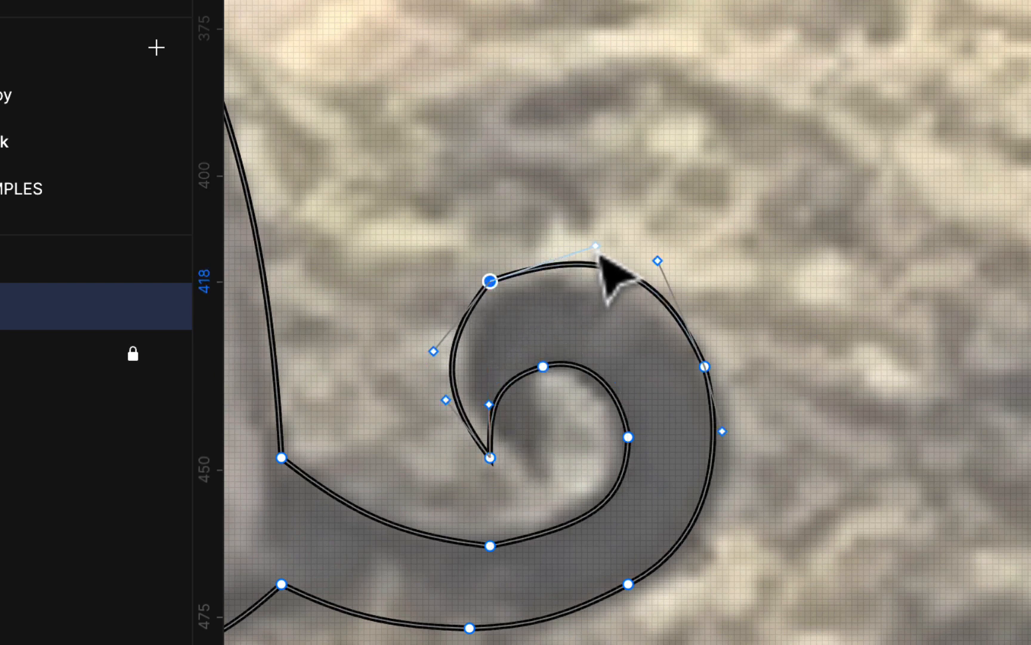
drag(595, 245, 542, 242)
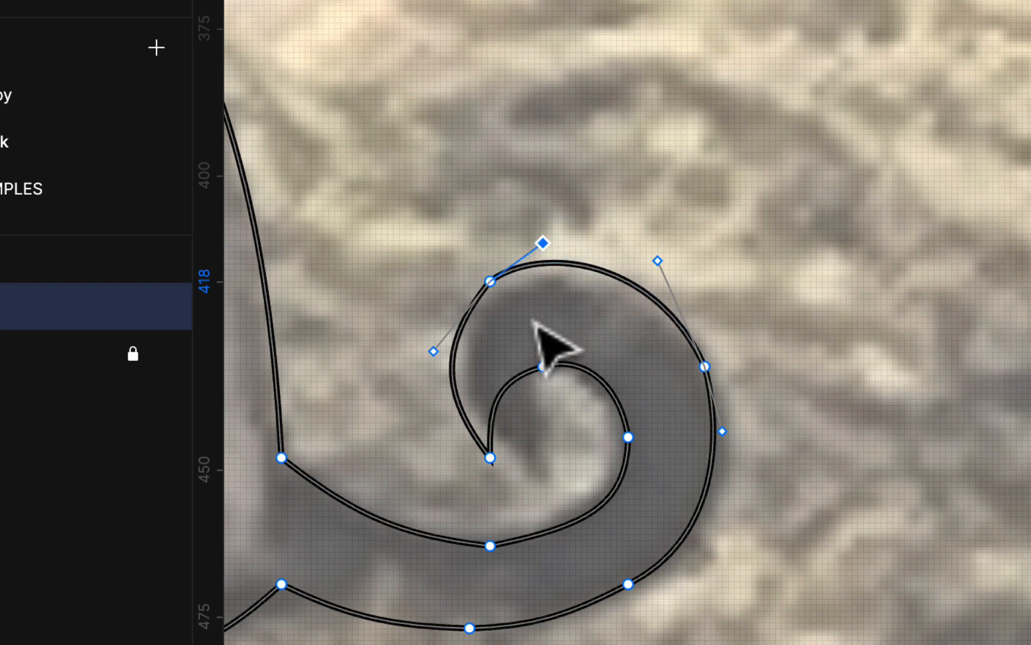
- Tighten the inner curl by nudging its tip and nodes and aligning the bottom tail node
click(490, 464)
mouse_move(491, 464)
mouse_down()
mouse_move(491, 442)
mouse_move(486, 469)
mouse_move(475, 469)
mouse_up()
drag(548, 375, 544, 358)
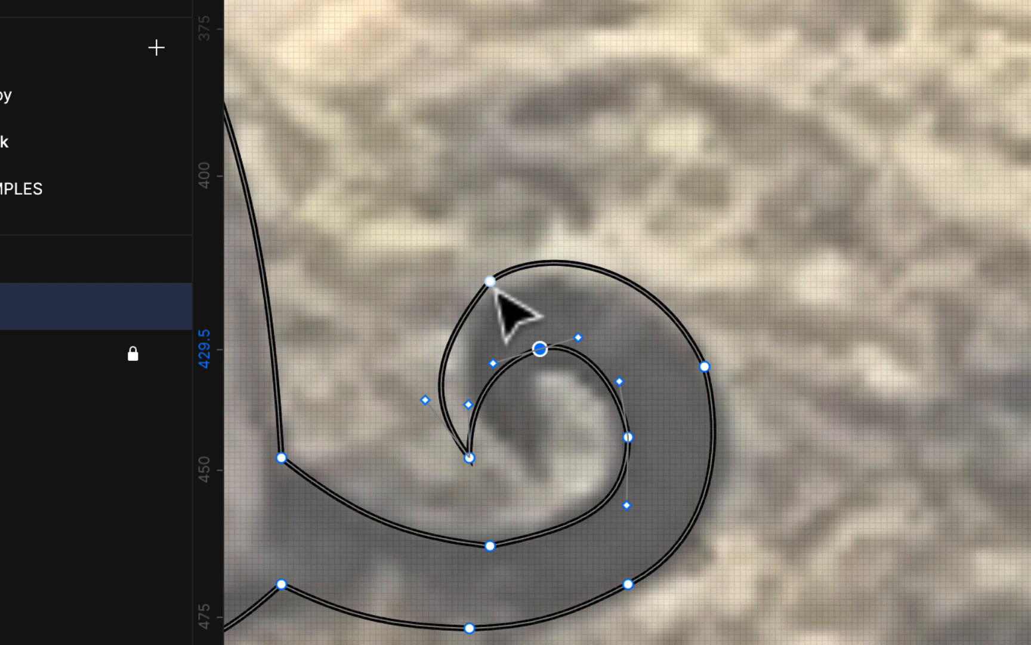
click(489, 281)
drag(440, 360, 428, 318)
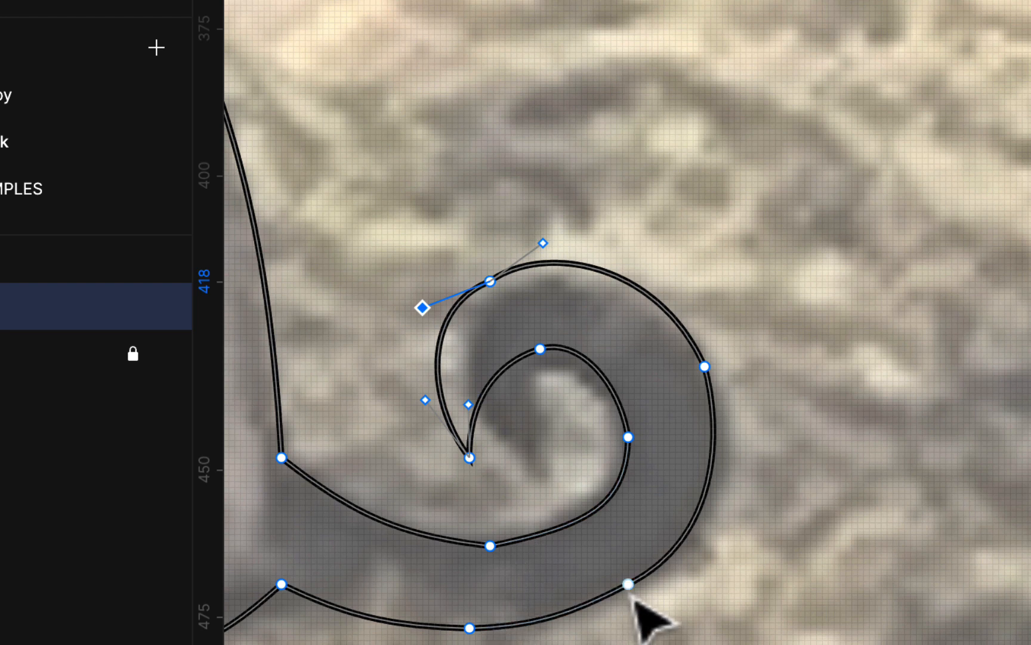
drag(633, 590, 636, 604)
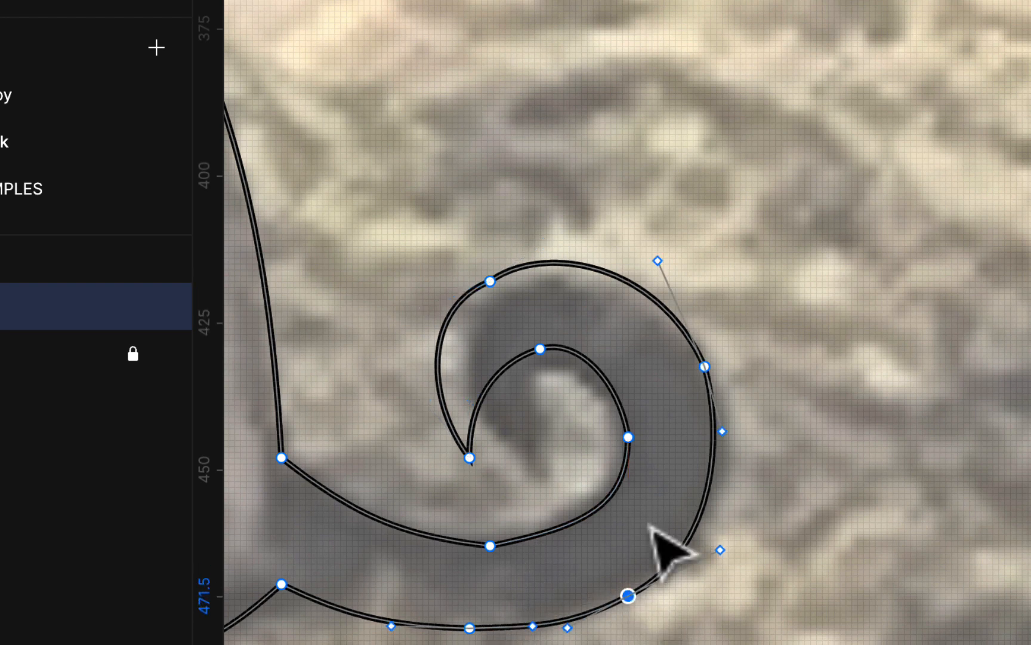
click(630, 442)
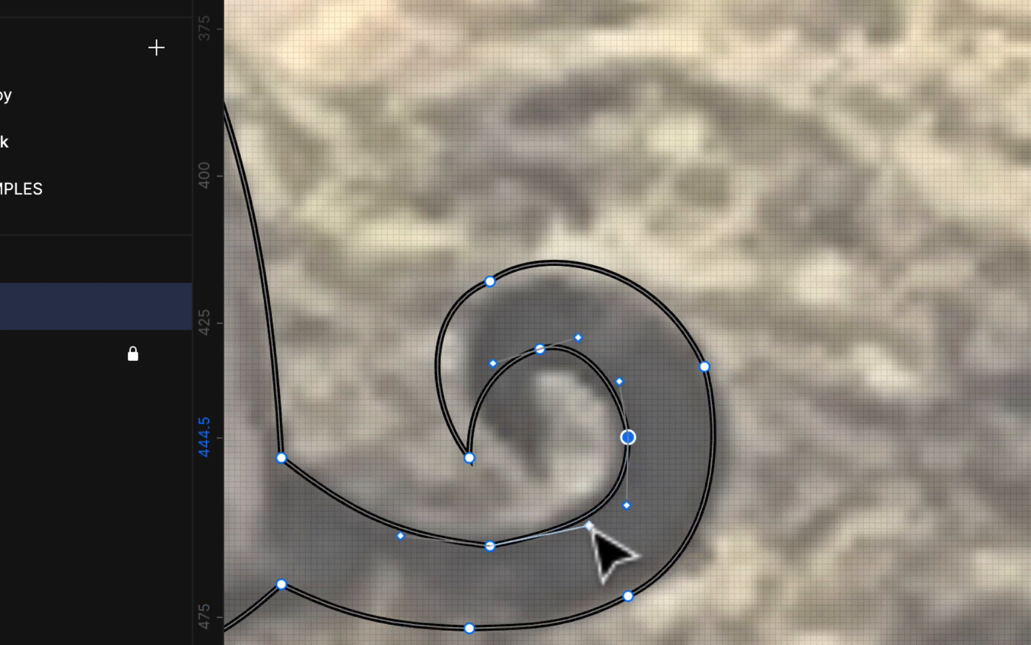
drag(589, 525, 572, 546)
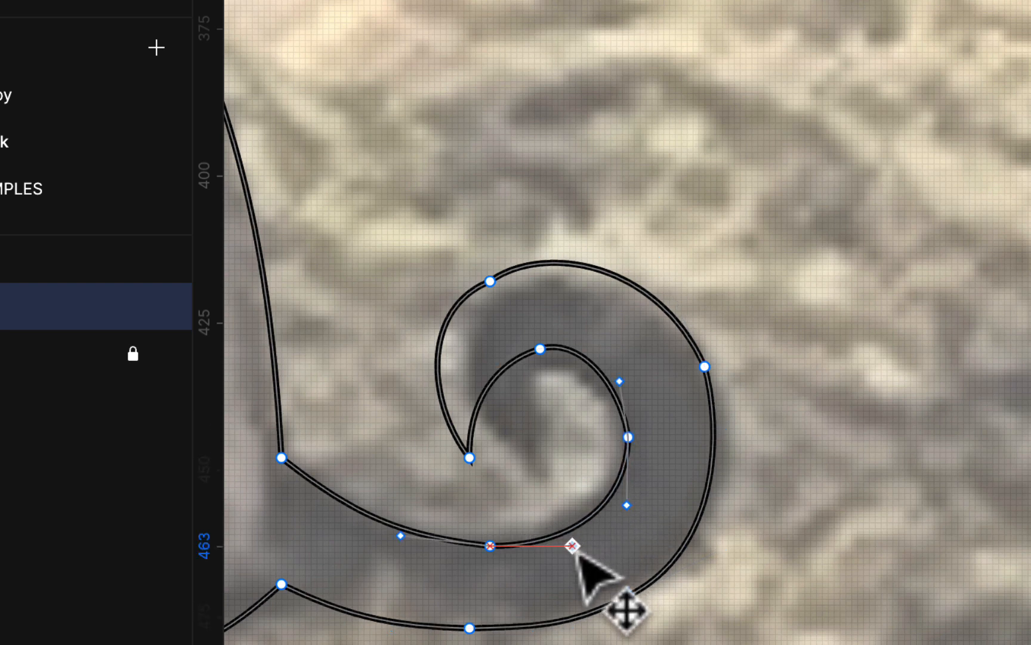
- Zoom out and exit point editing, leaving Vector 1 at 342.47 × 324.01
scroll(576, 554, left, 10)
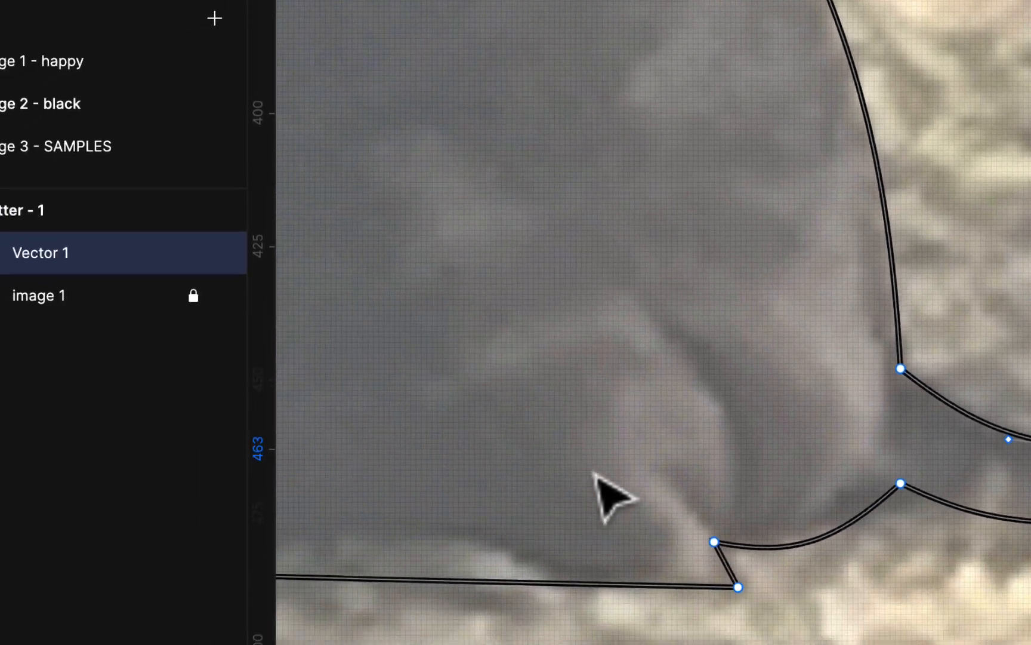
scroll(603, 437, left, 8)
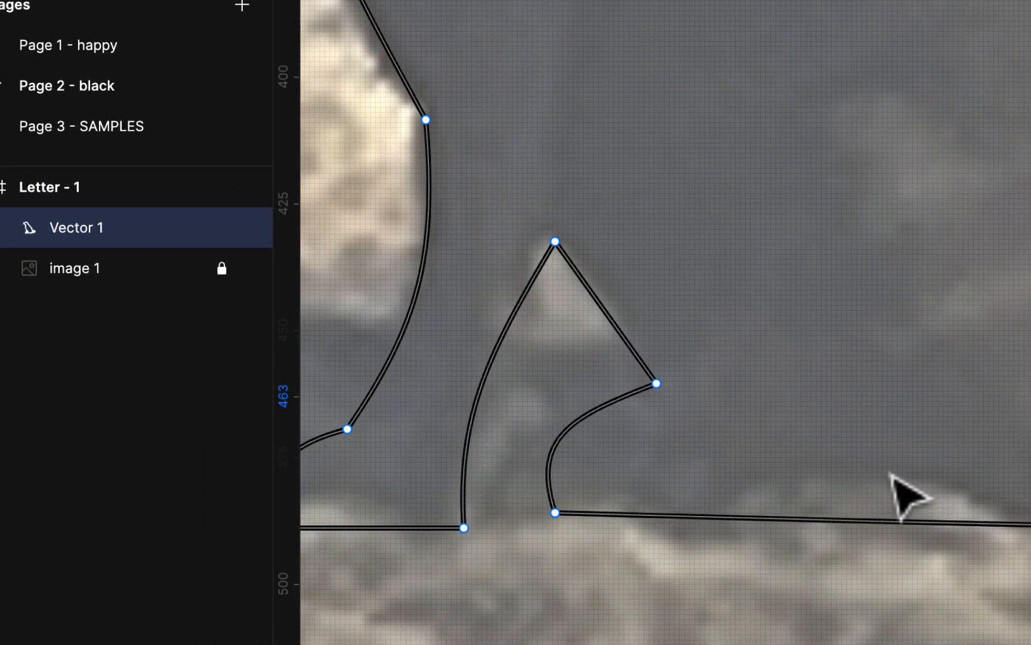
scroll(907, 496, up, 8)
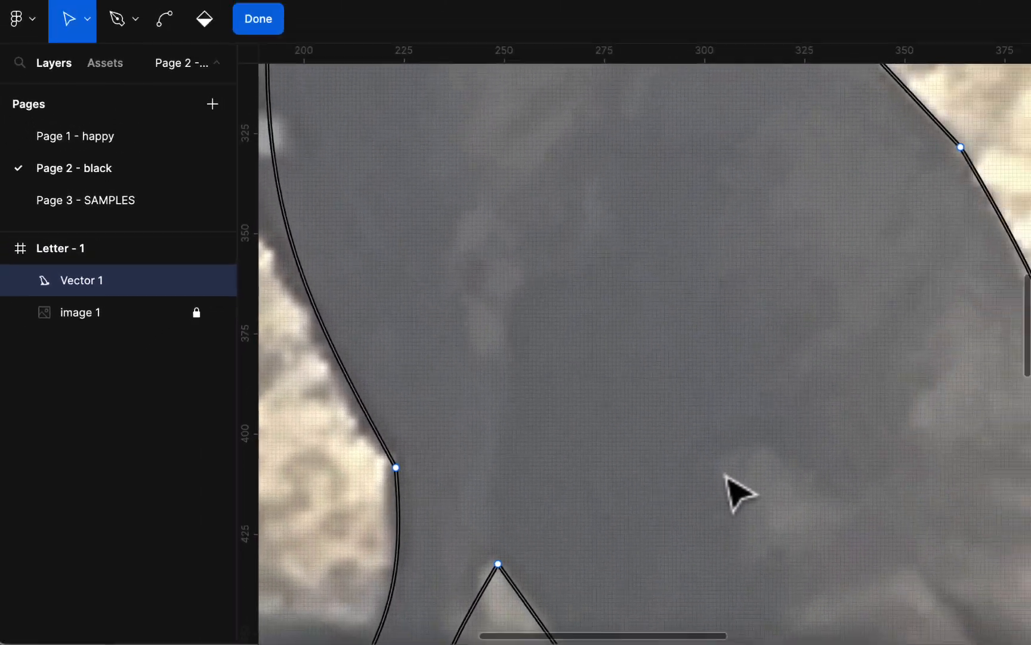
super+scroll(707, 489, down, 10)
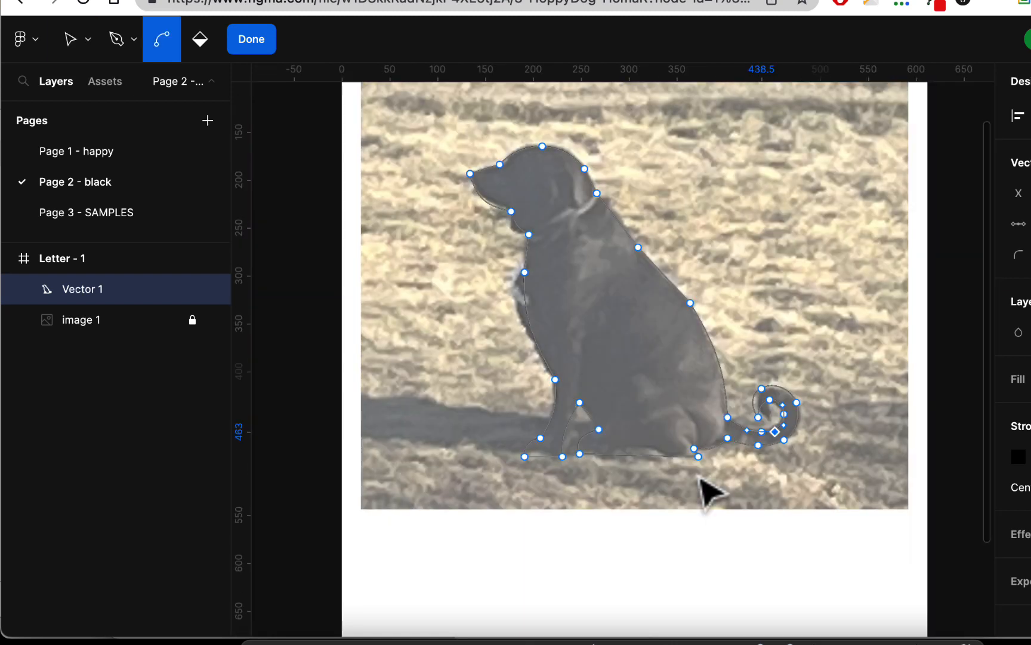
scroll(681, 466, up, 3)
scroll(669, 457, right, 4)
scroll(668, 457, down, 1)
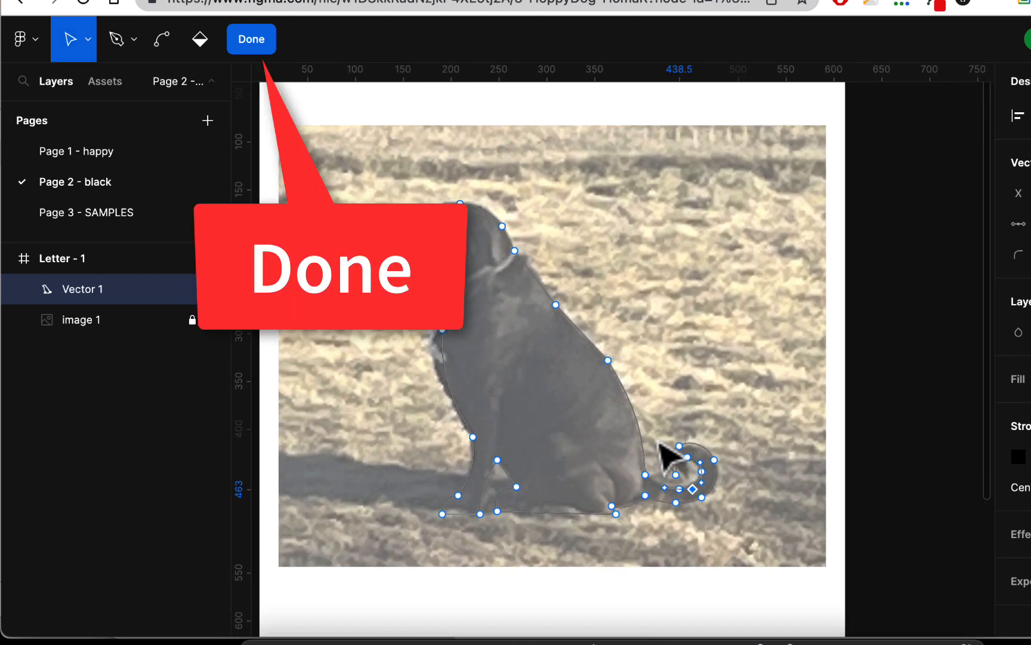
click(256, 43)
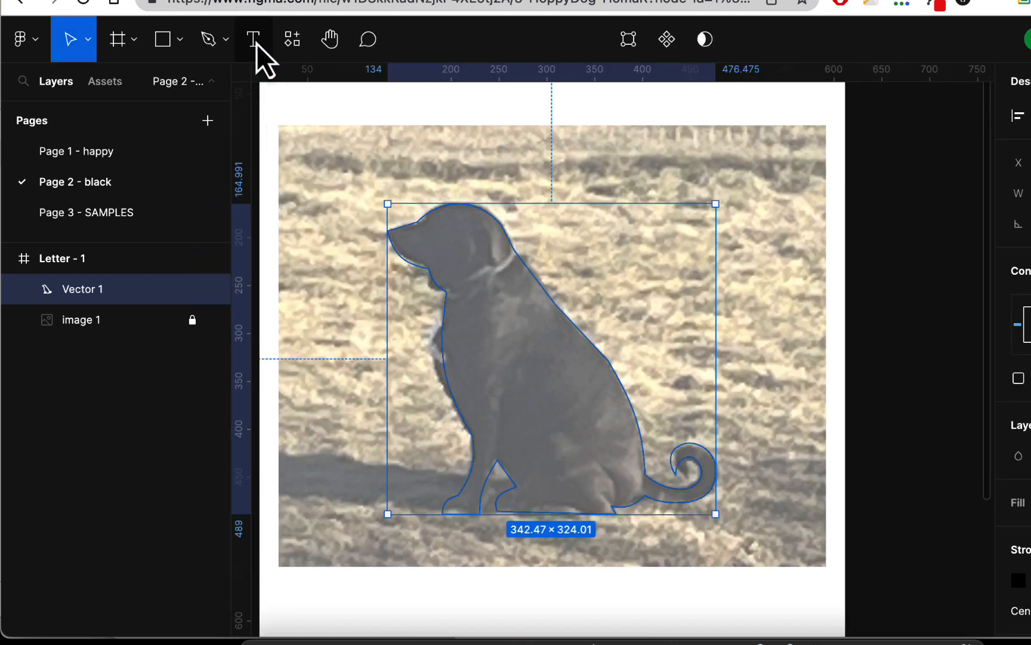
- Rename the Vector 1 layer to 'dog'
double_click(83, 289)
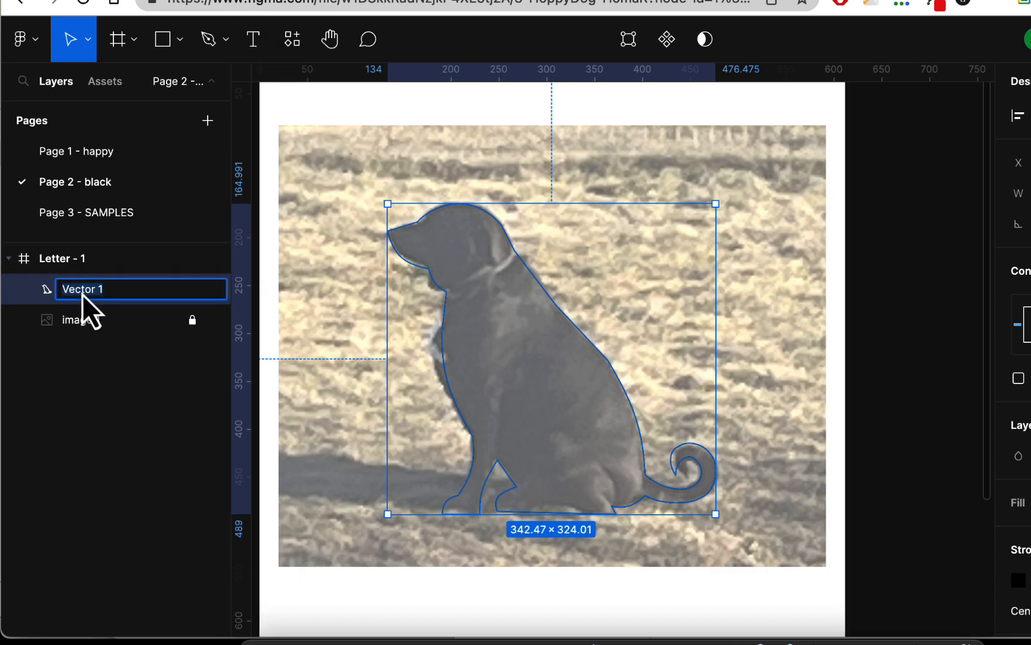
text(dog)
key(Return)
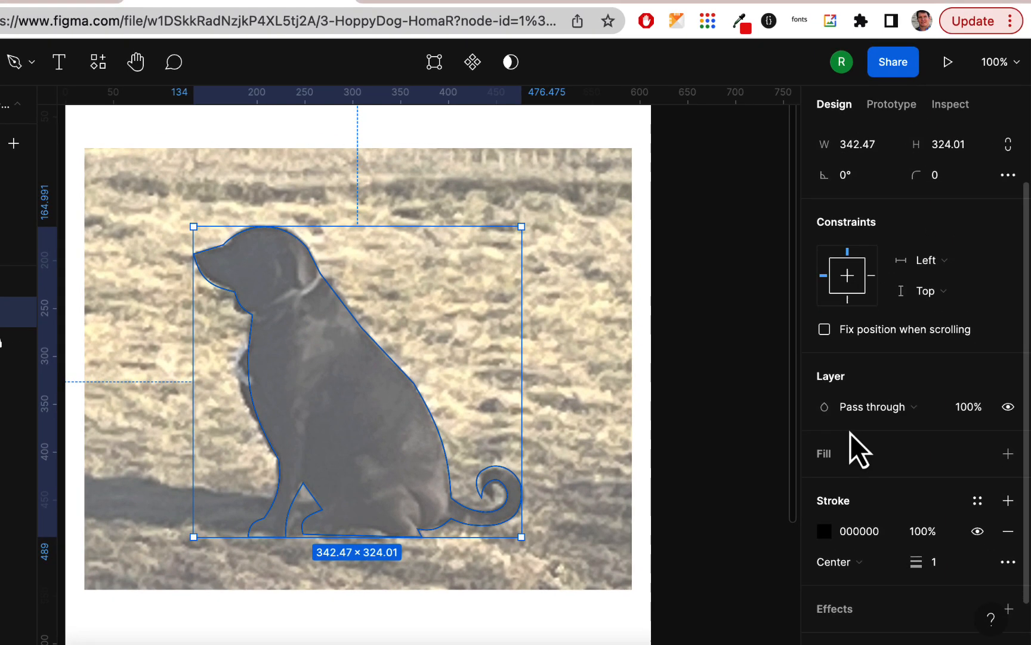
- Replace the dog's stroke with a solid black 000000 fill and close the colour picker
click(1008, 531)
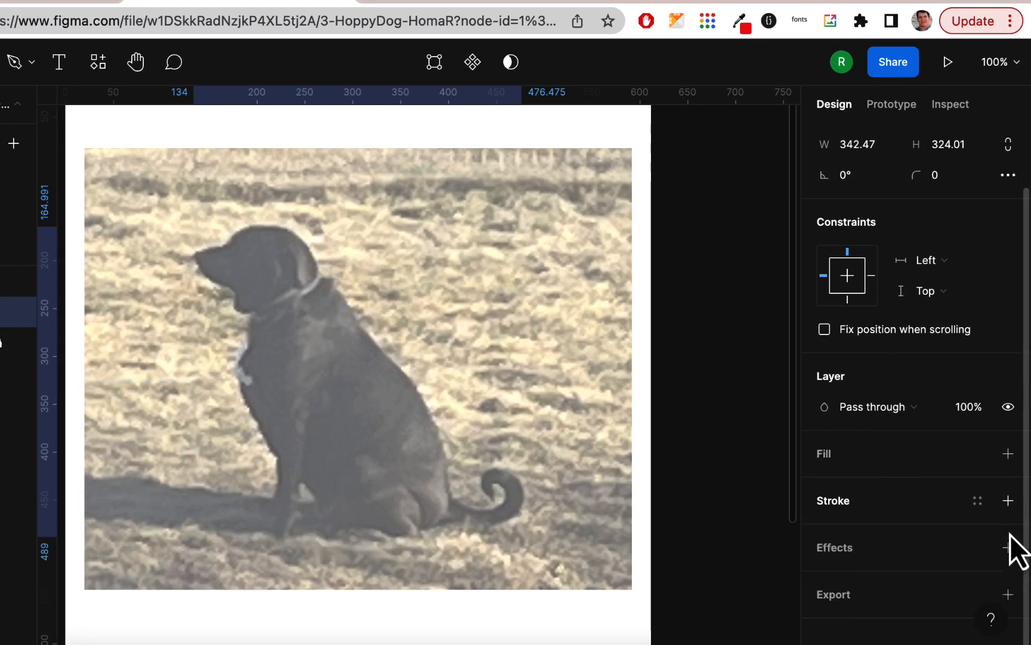
click(1008, 454)
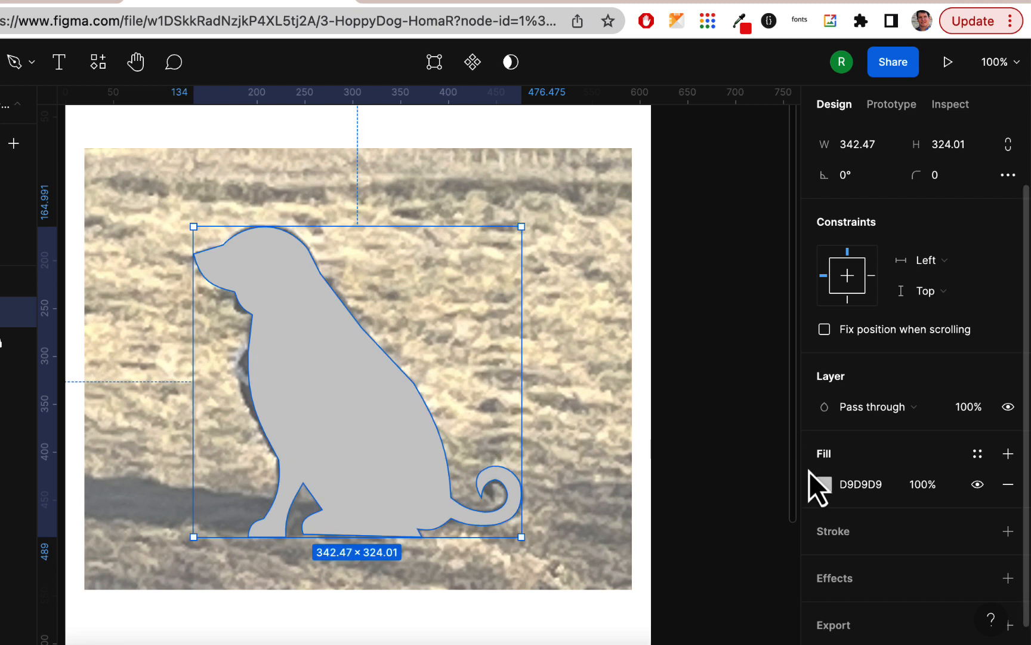
click(824, 484)
click(595, 567)
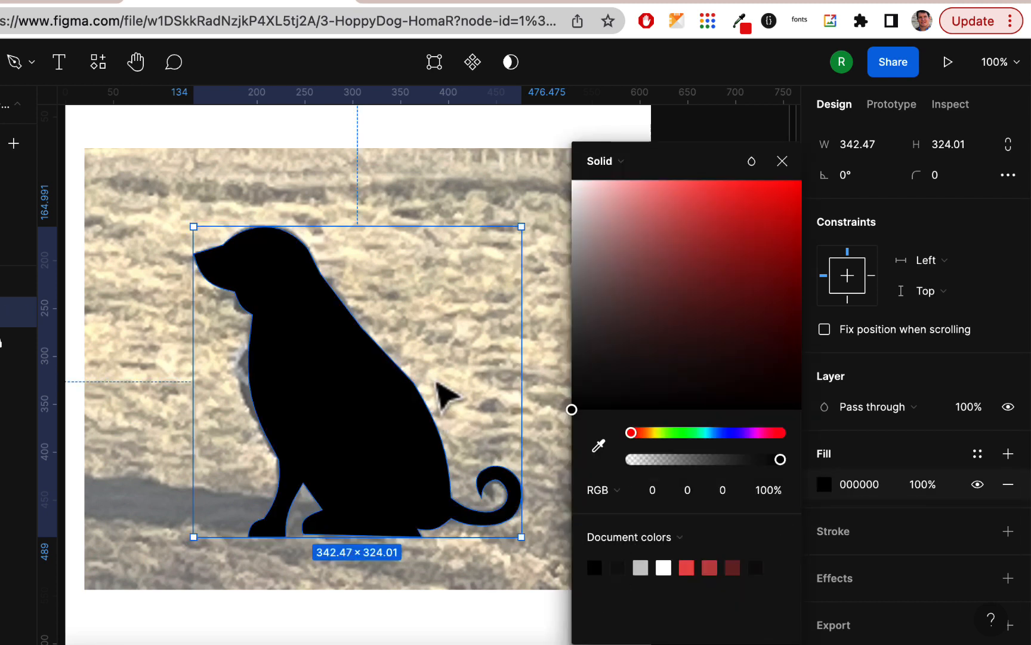
scroll(385, 334, down, 3)
scroll(385, 333, right, 4)
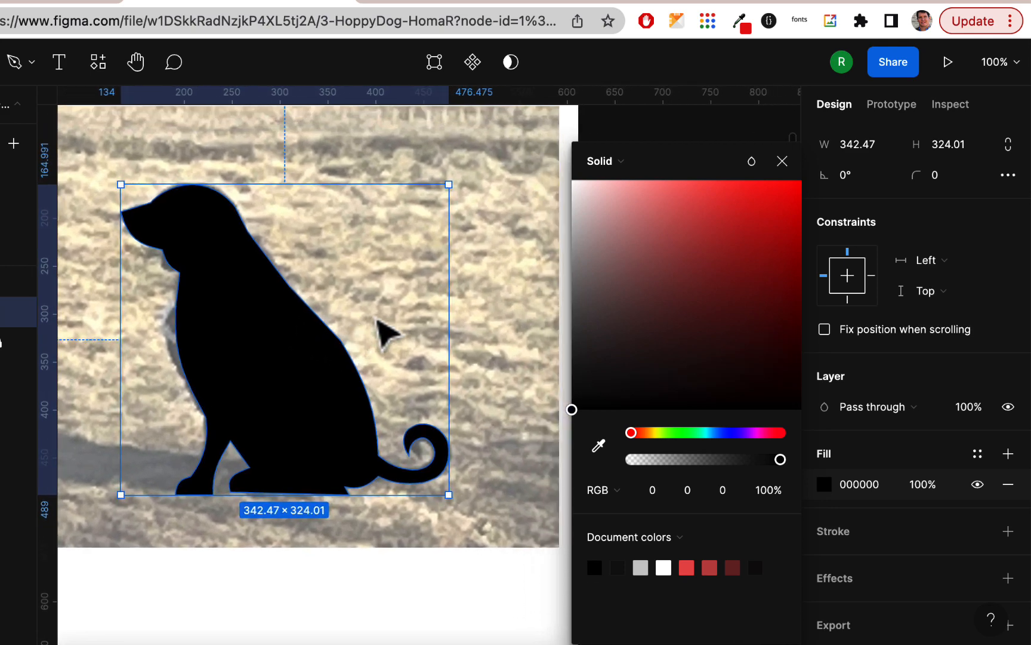
click(782, 161)
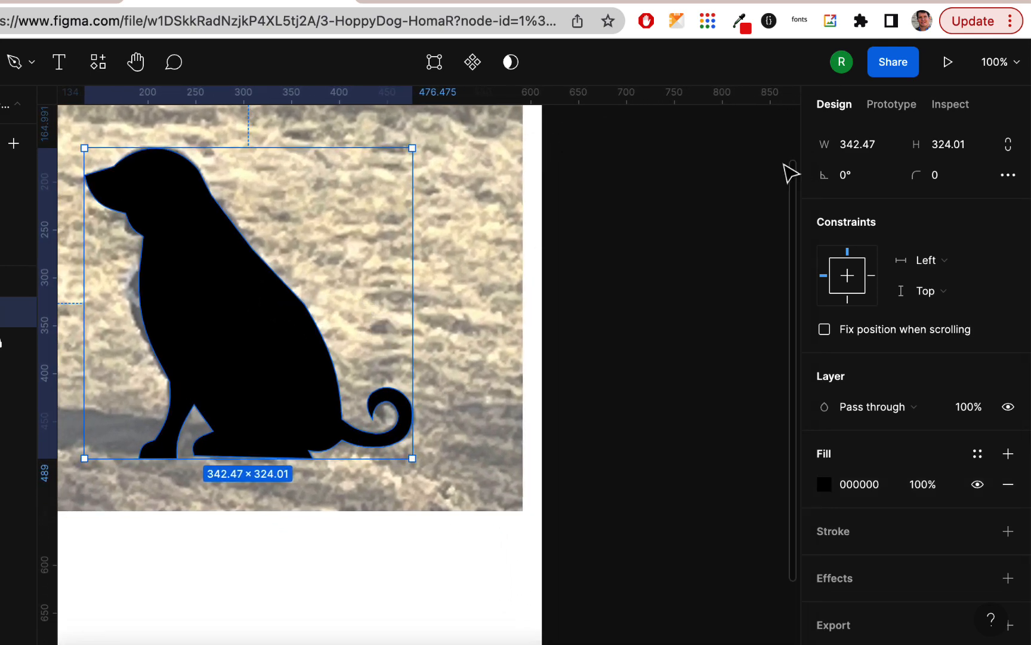
scroll(331, 325, down, 3)
scroll(331, 325, right, 2)
scroll(329, 322, left, 6)
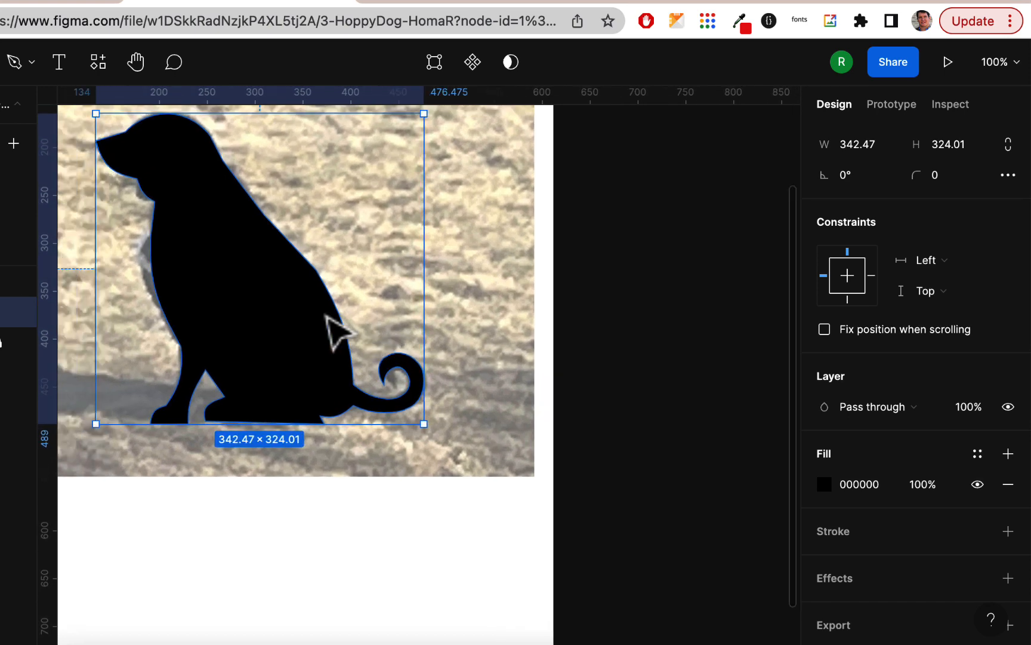
scroll(325, 316, down, 5)
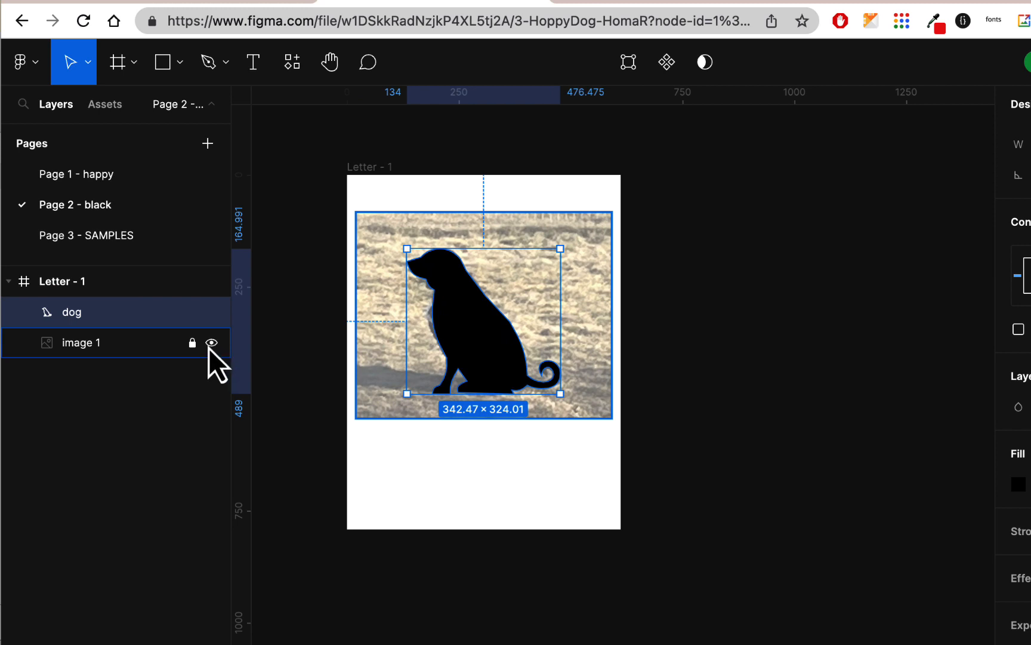
- Hide the background photo and scale the dog proportionally down to 128.47 × 121.55
click(211, 343)
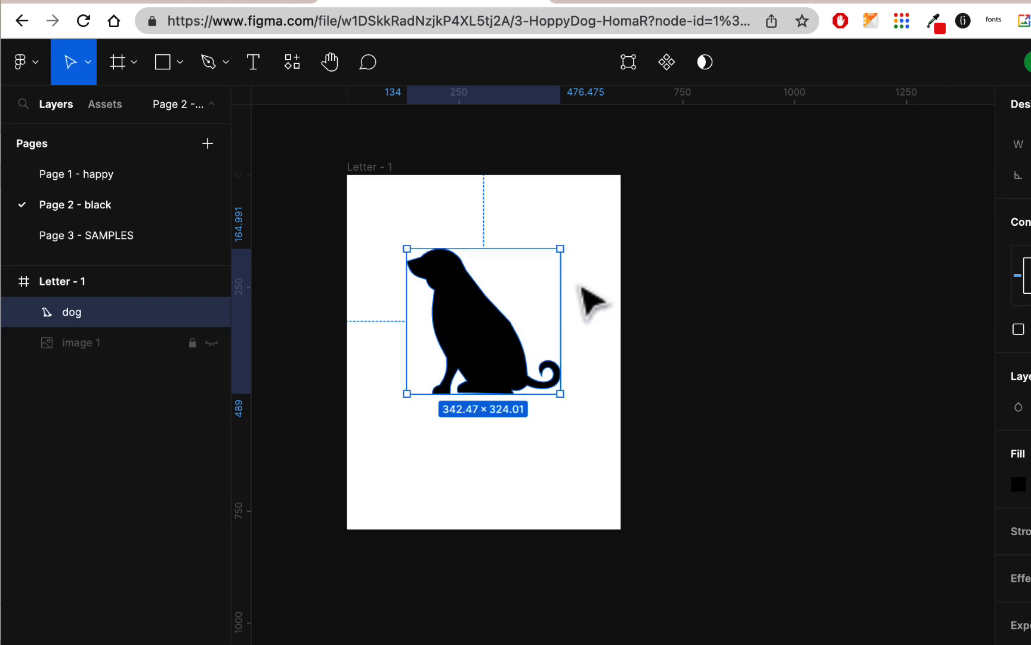
click(88, 66)
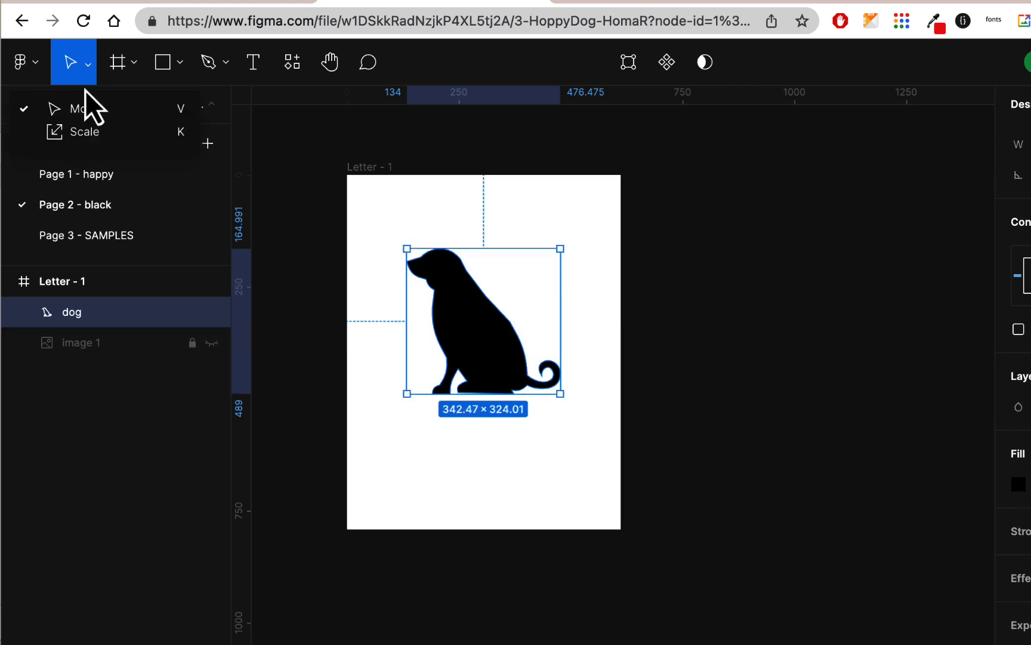
click(80, 135)
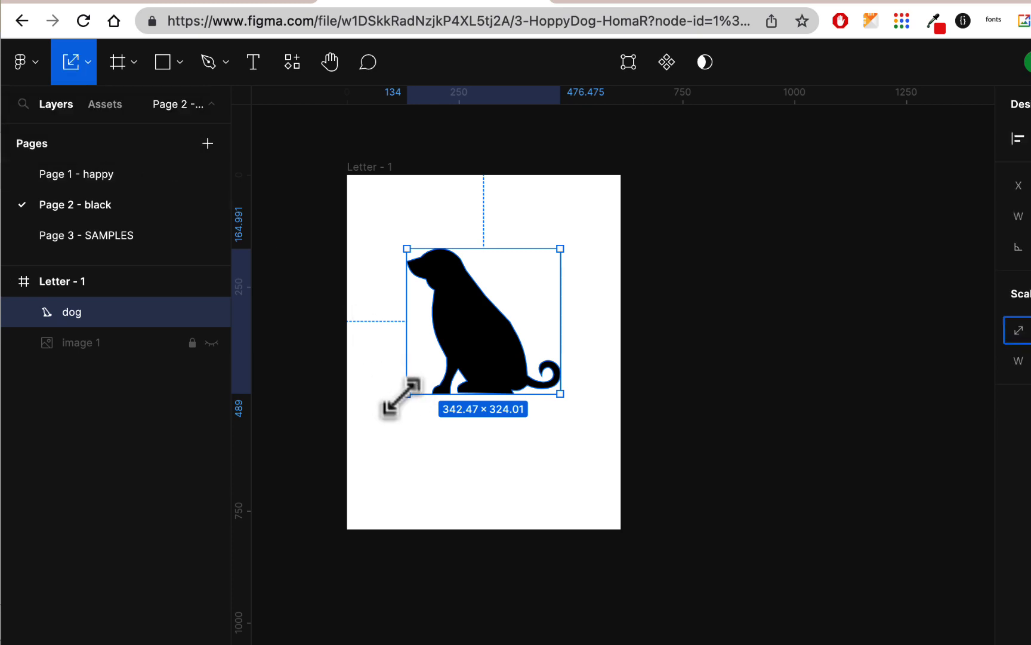
drag(407, 393, 485, 306)
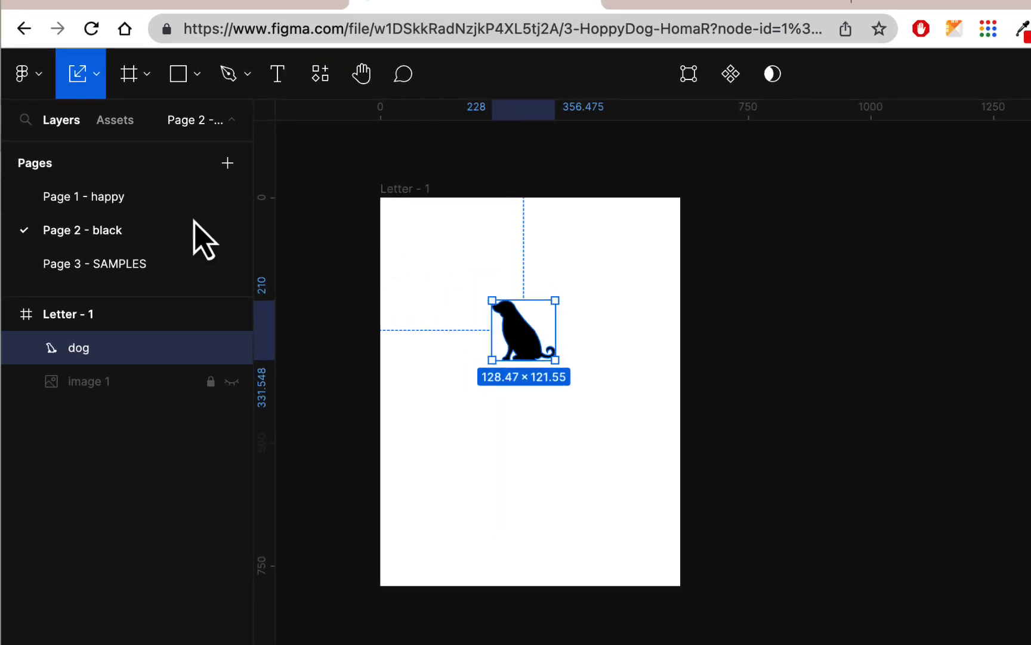
click(136, 204)
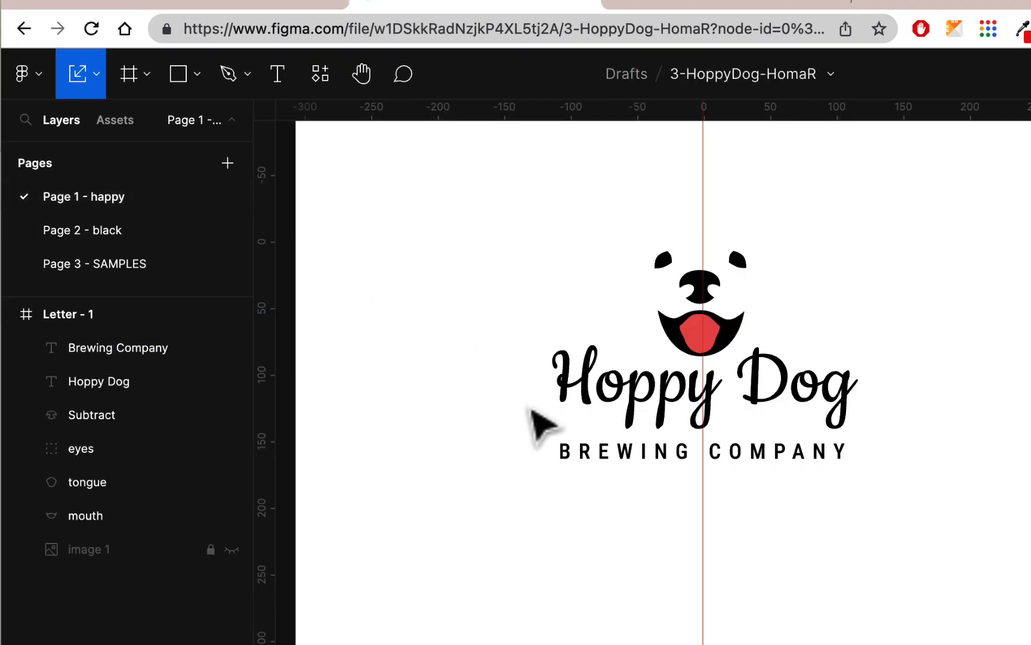
- Copy the Hoppy Dog and BREWING COMPANY text from Page 1 and paste it beneath the Page 2 dog
drag(499, 372, 937, 530)
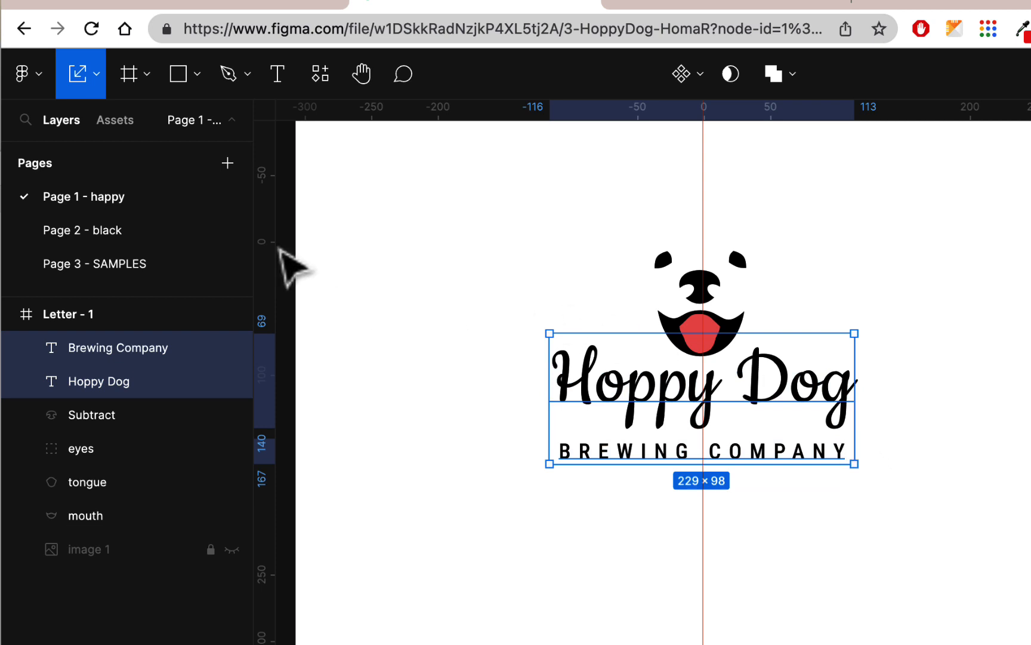
click(179, 233)
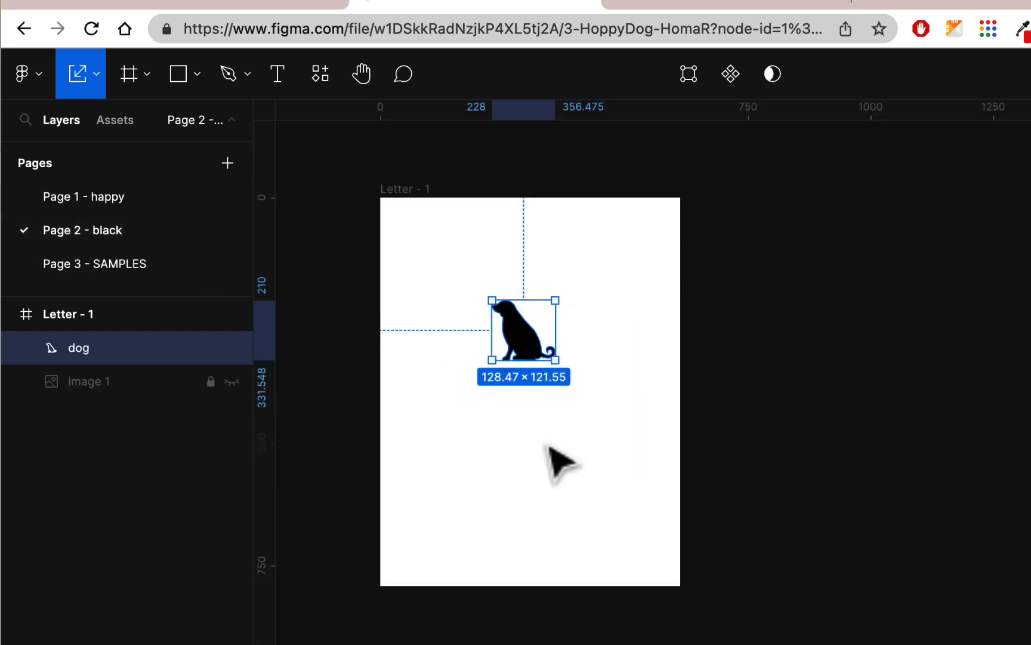
click(561, 463)
key(ctrl+v)
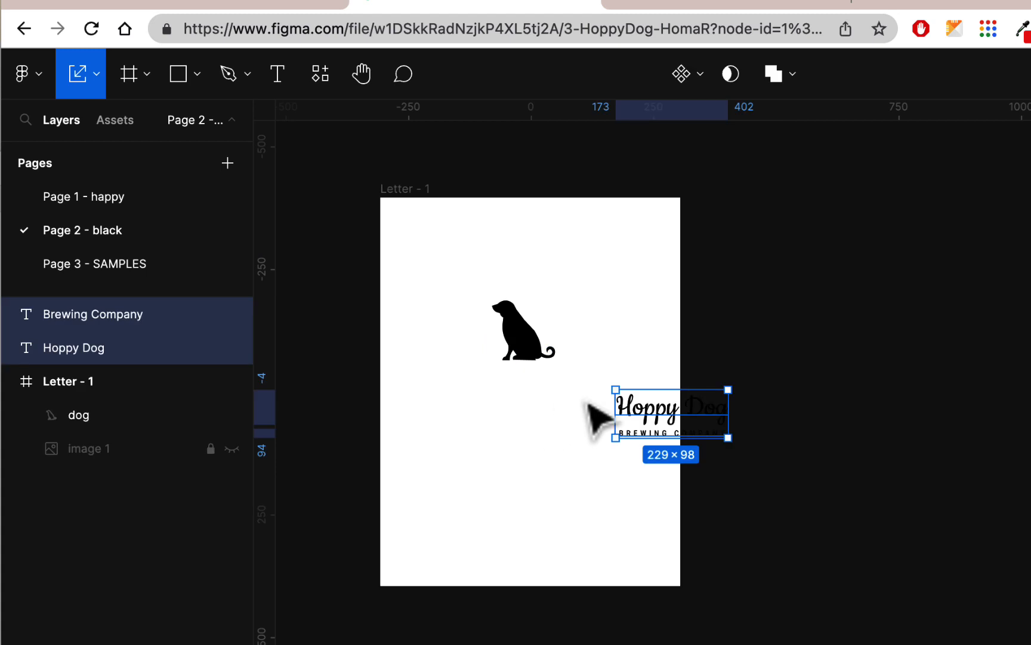
drag(650, 413, 511, 387)
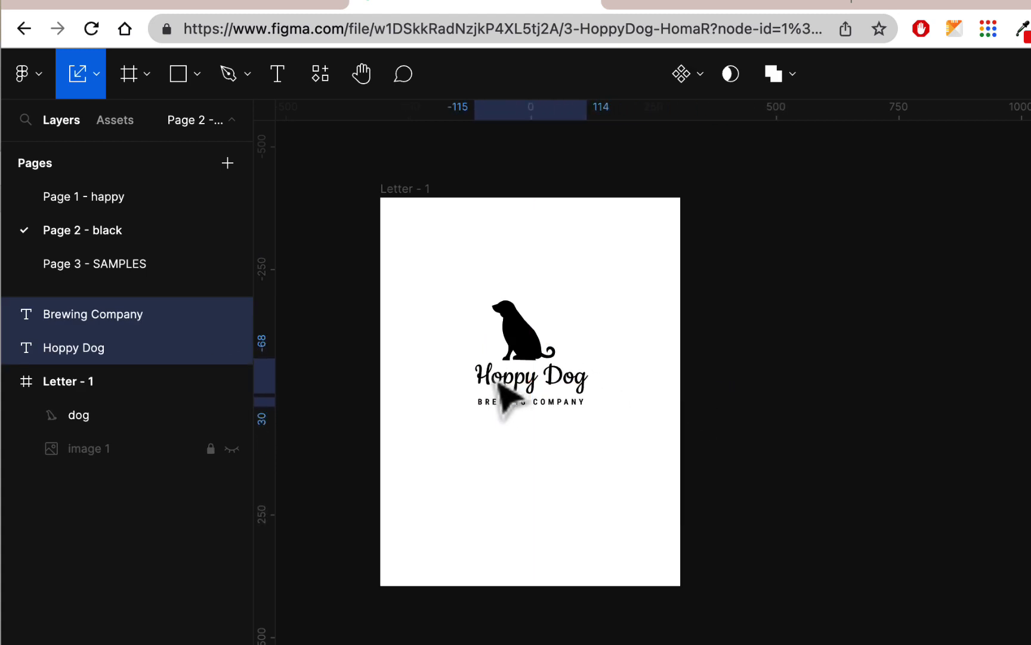
scroll(527, 428, up, 3)
scroll(540, 430, up, 5)
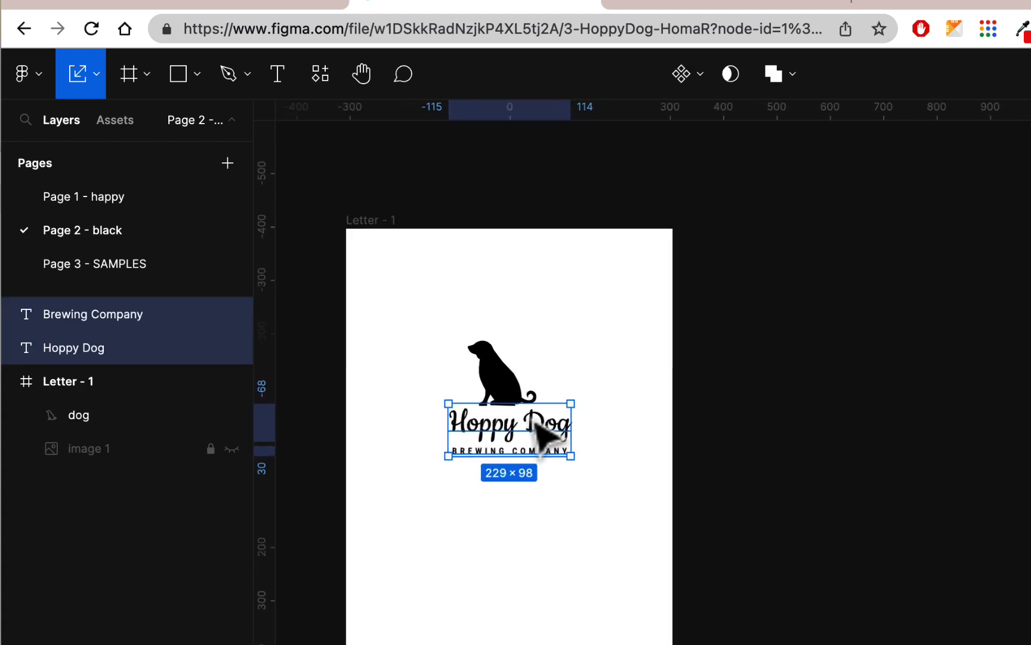
click(652, 325)
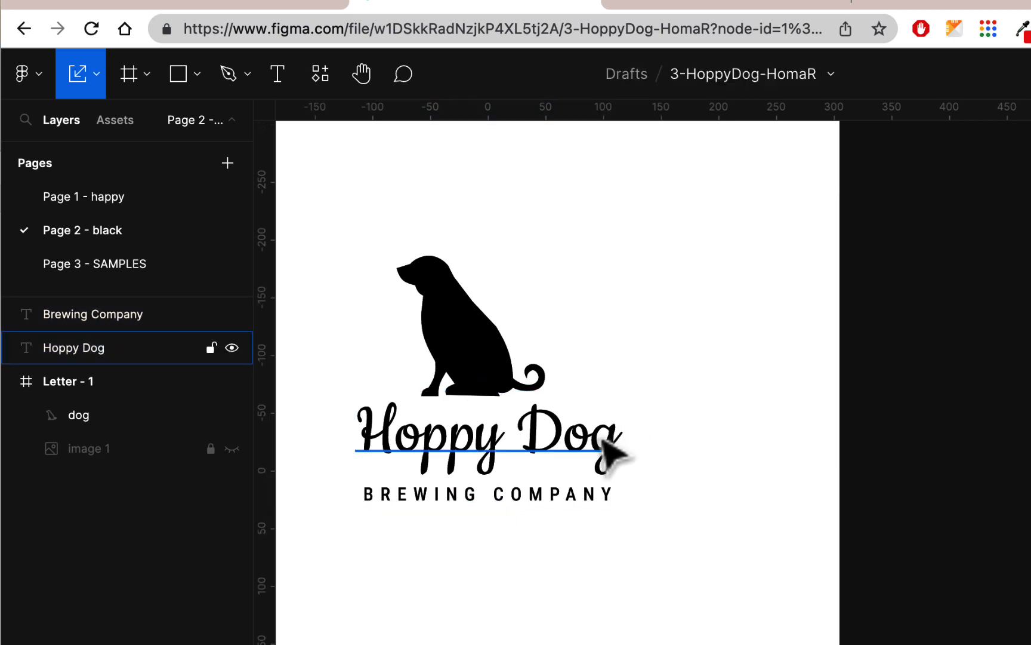
click(715, 5)
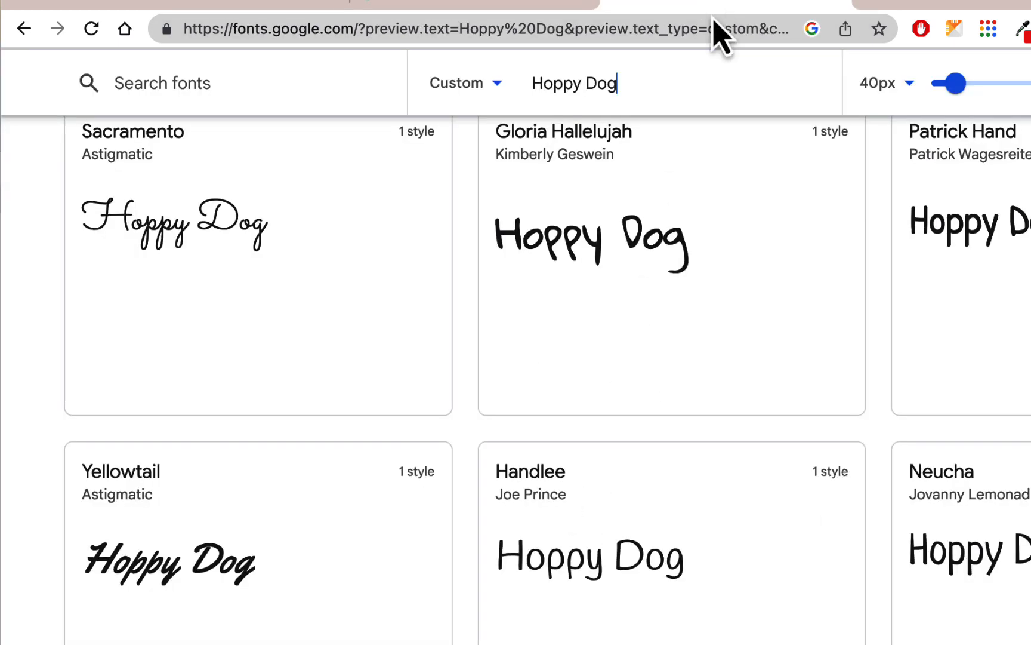
scroll(736, 290, down, 10)
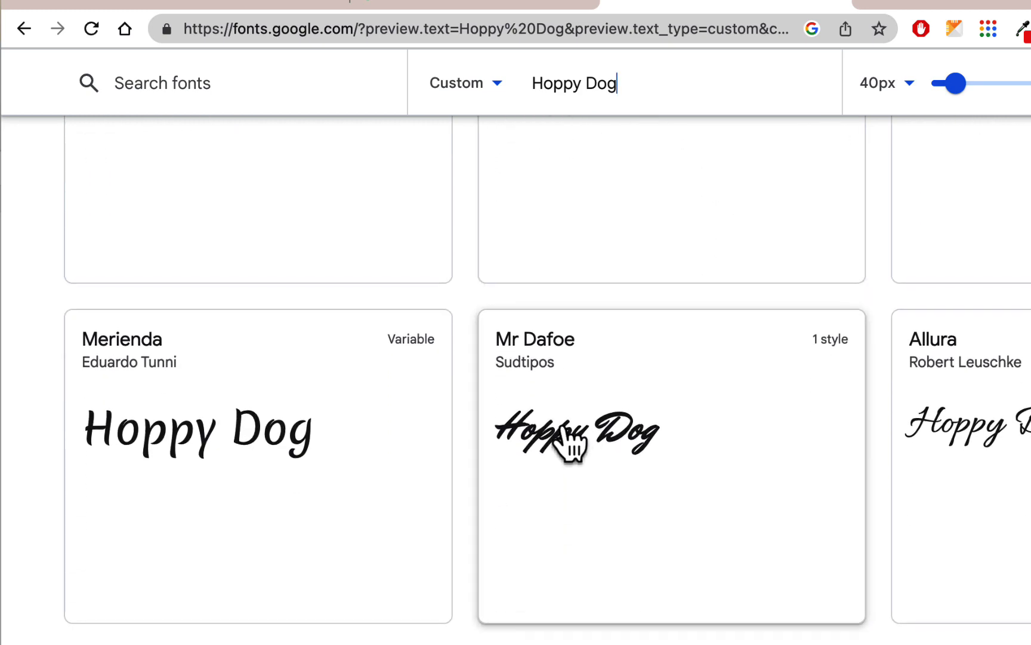
scroll(771, 396, down, 4)
scroll(769, 396, down, 4)
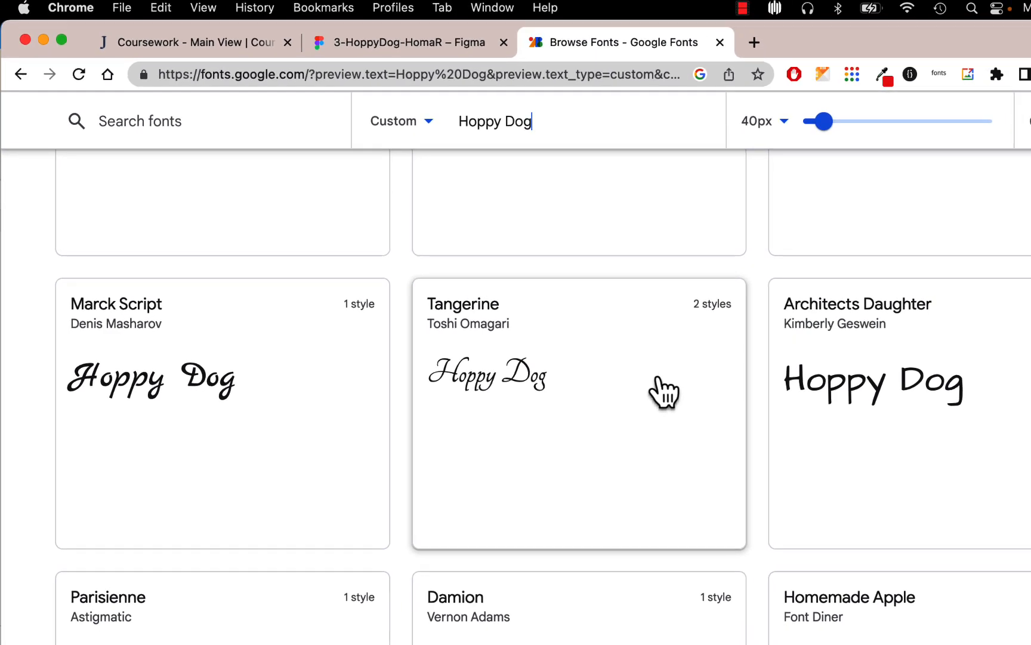
scroll(660, 392, down, 4)
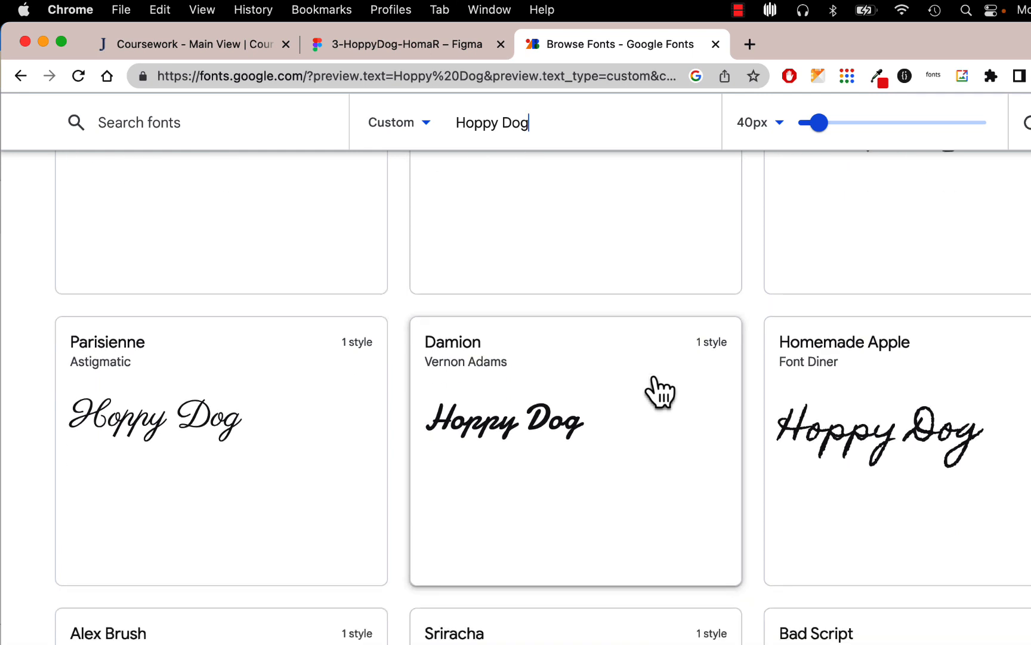
scroll(659, 392, down, 2)
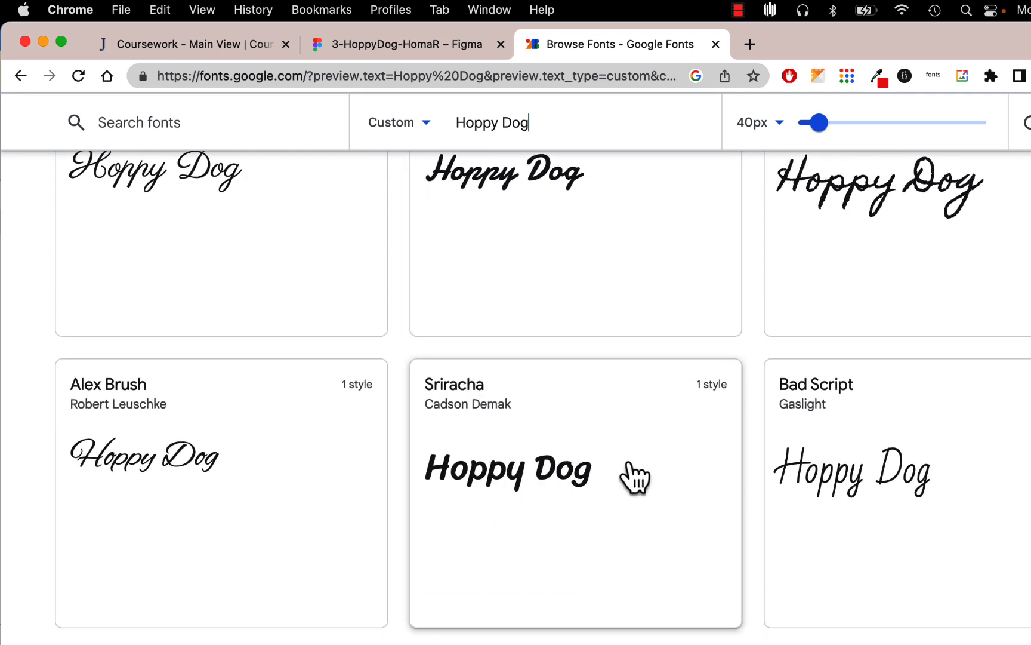
click(427, 47)
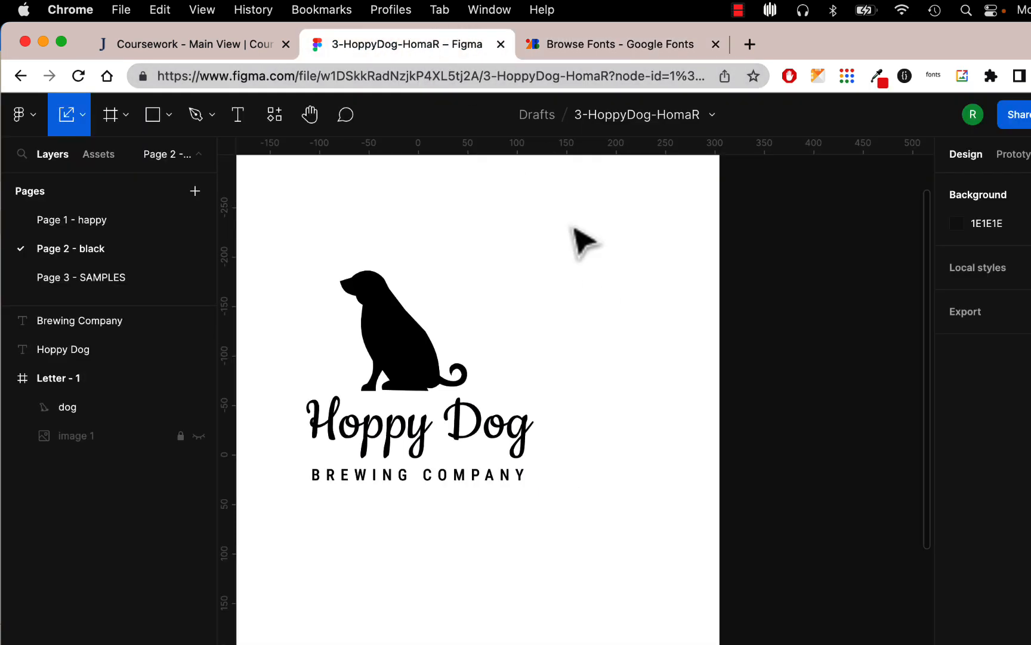
- Set the Hoppy Dog text in Sriracha at size 48 and recentre it under the dog
click(503, 447)
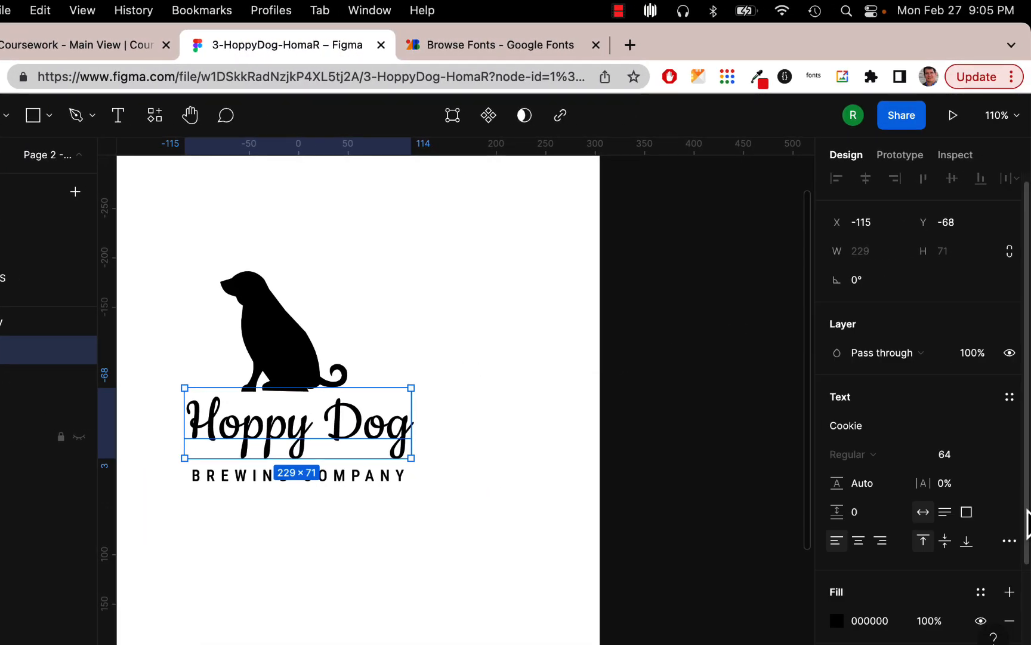
click(1013, 426)
scroll(1013, 433, down, 20)
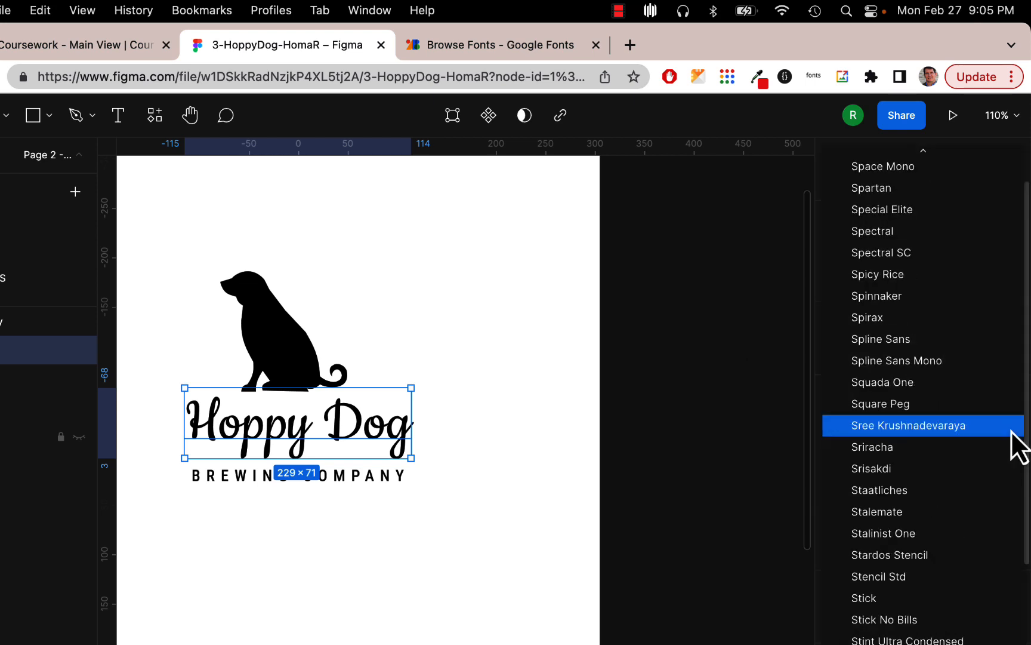
click(890, 446)
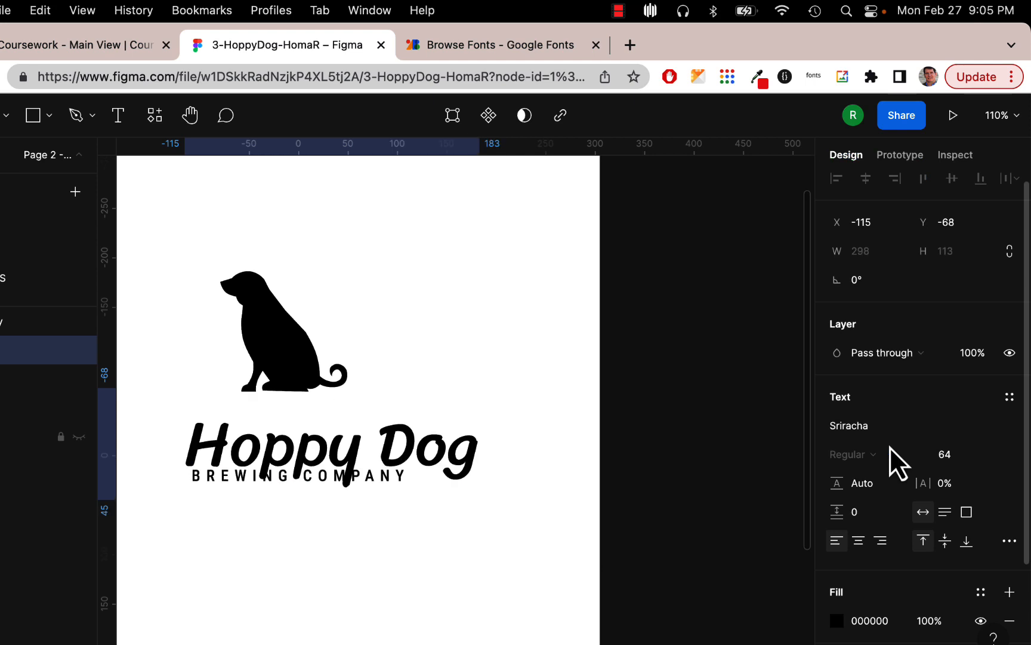
drag(380, 433, 348, 409)
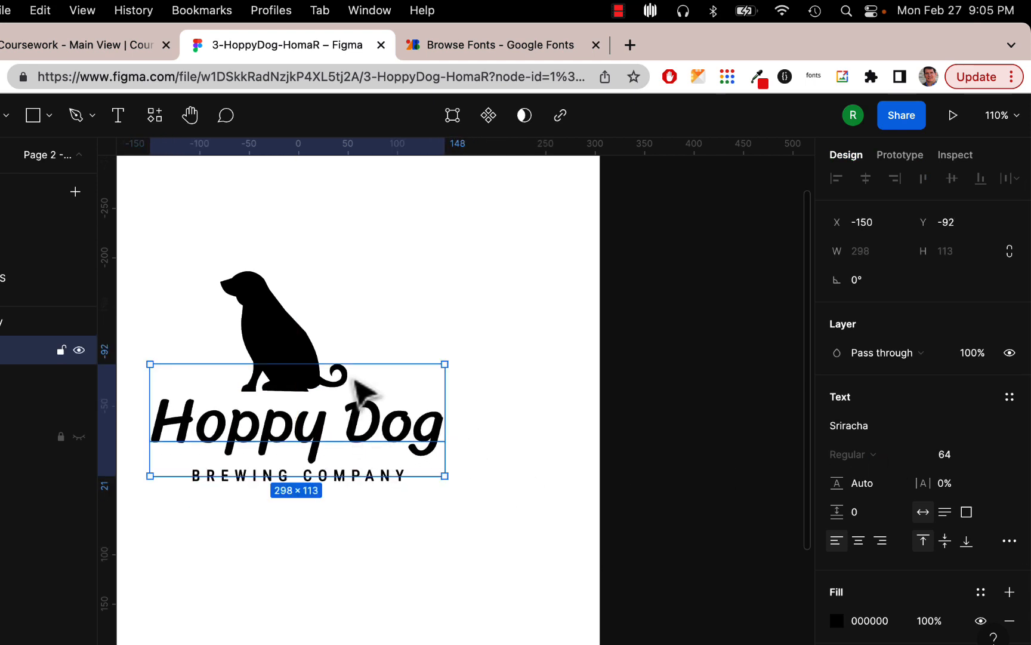
scroll(970, 475, down, 5)
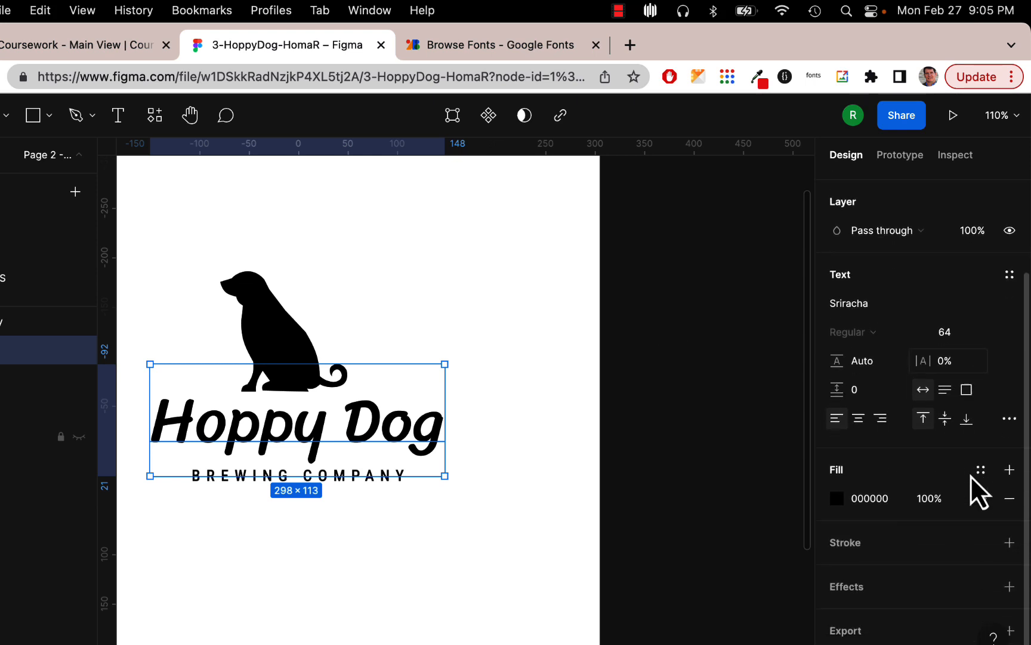
scroll(999, 484, up, 2)
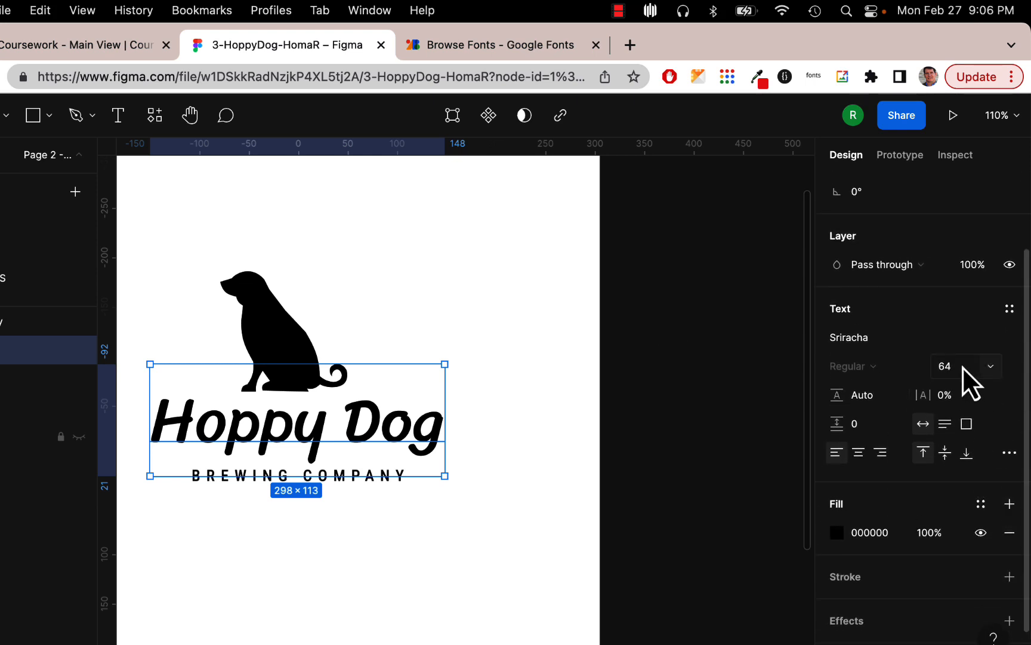
click(992, 366)
click(994, 343)
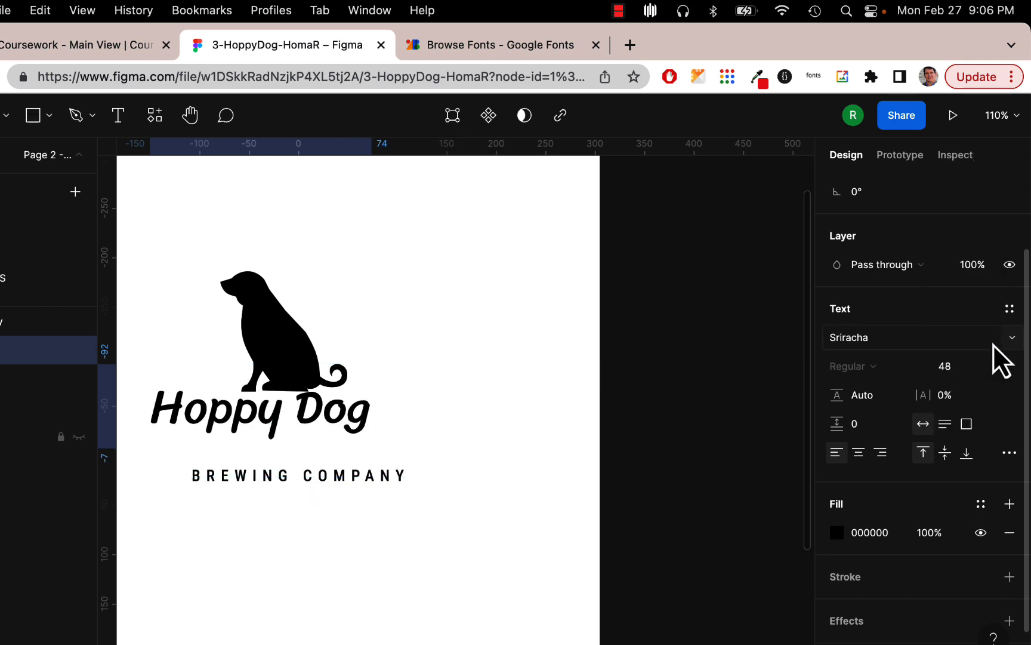
drag(367, 436, 393, 444)
- Move BREWING COMPANY up beneath Hoppy Dog, then try enlarging the dog silhouette to 155 × 172
click(483, 408)
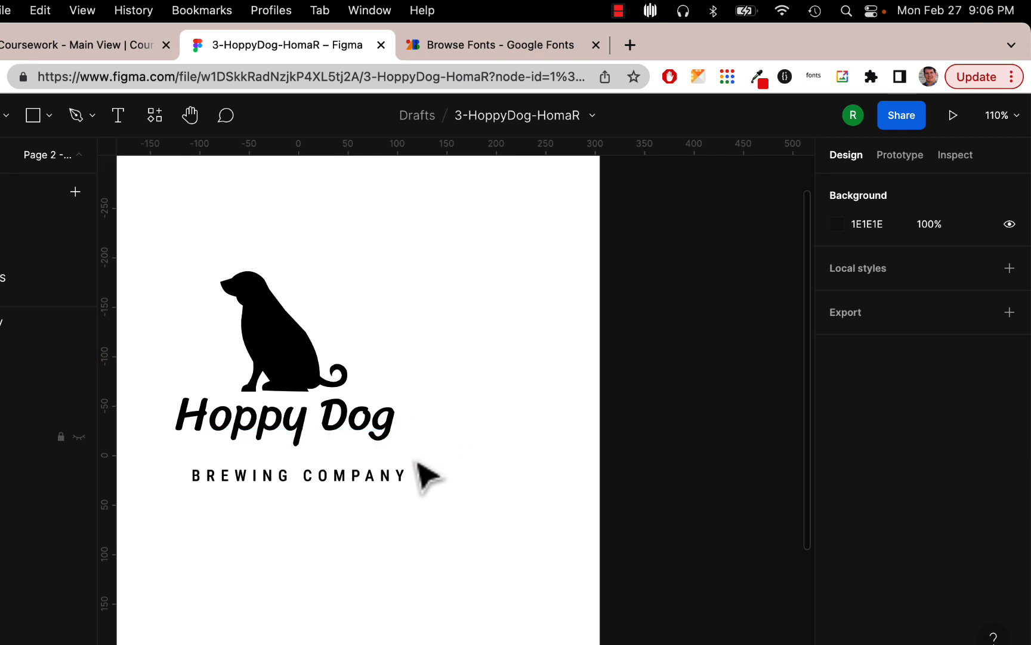
drag(388, 477, 376, 463)
click(396, 520)
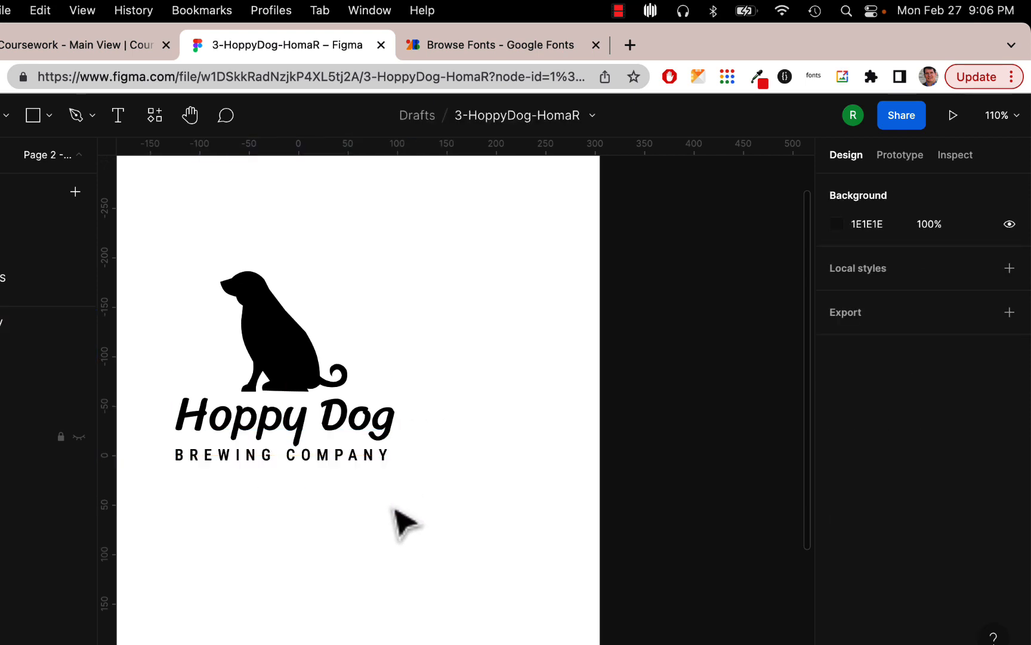
click(261, 313)
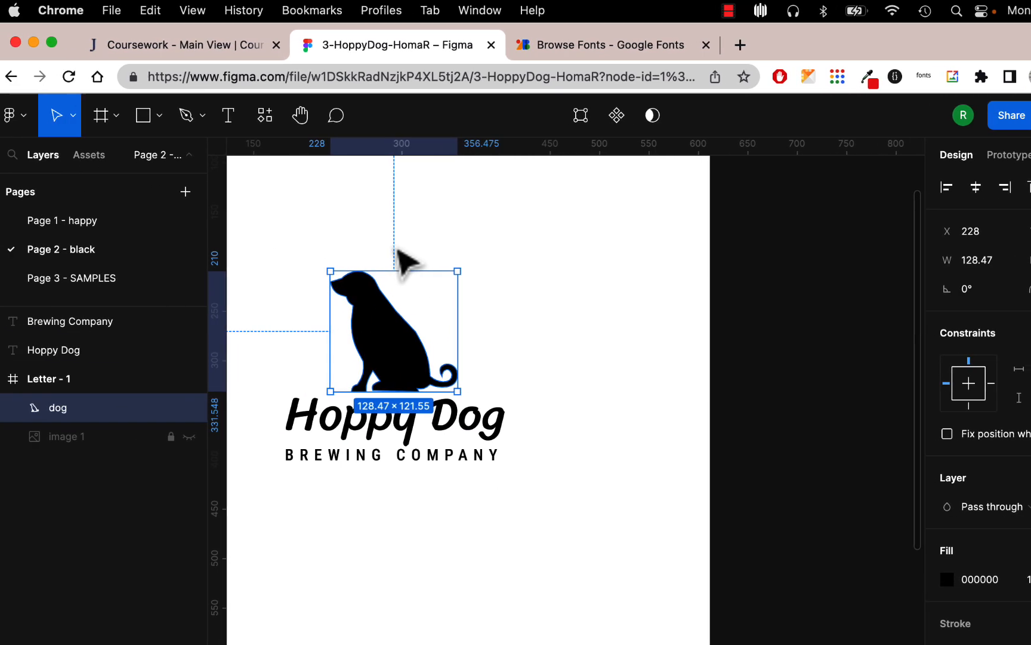
drag(339, 270, 391, 222)
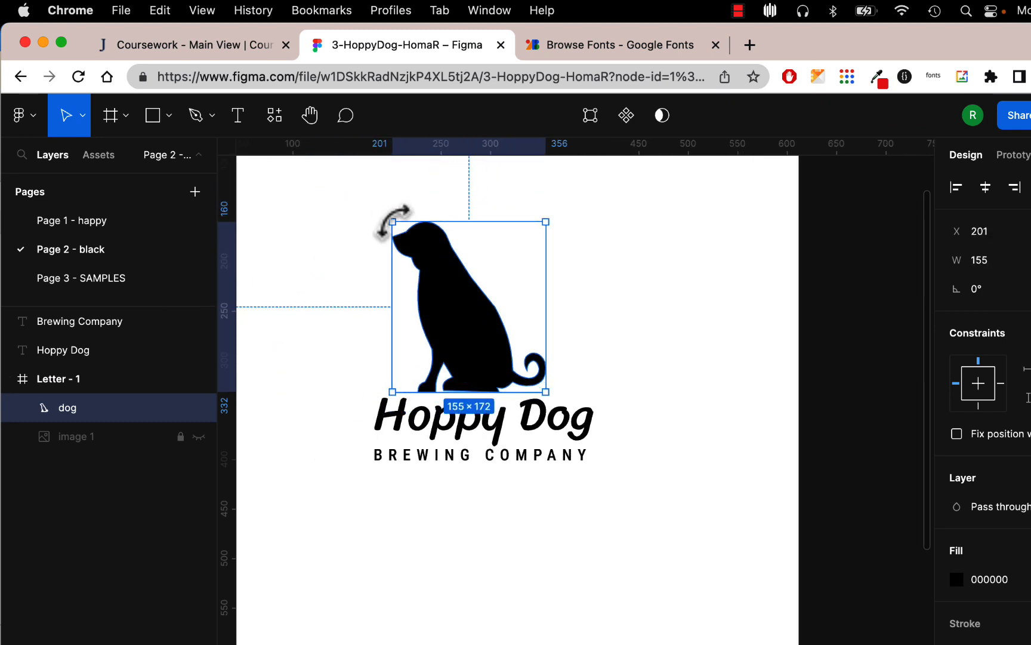
- Undo the distorted resize, shrink the dog to about 75×71, and perch it on the title
key(super+z)
click(83, 119)
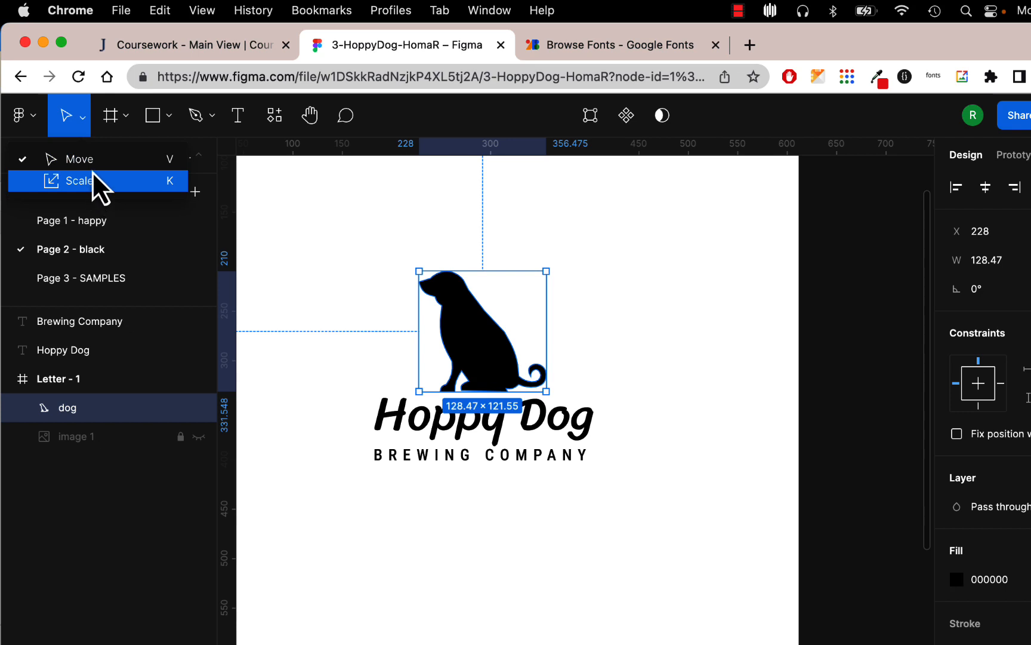
click(91, 160)
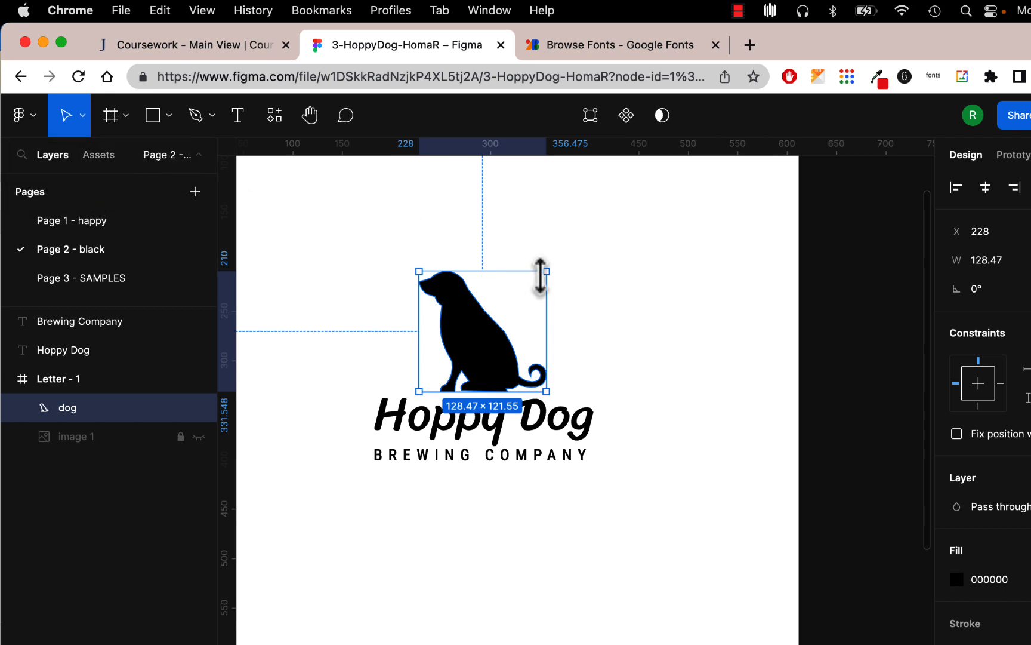
drag(545, 272, 488, 327)
drag(460, 367, 480, 377)
- Check the Hoppy Dog title's placement, then bring up the Google Fonts previews
click(566, 380)
click(472, 375)
click(536, 351)
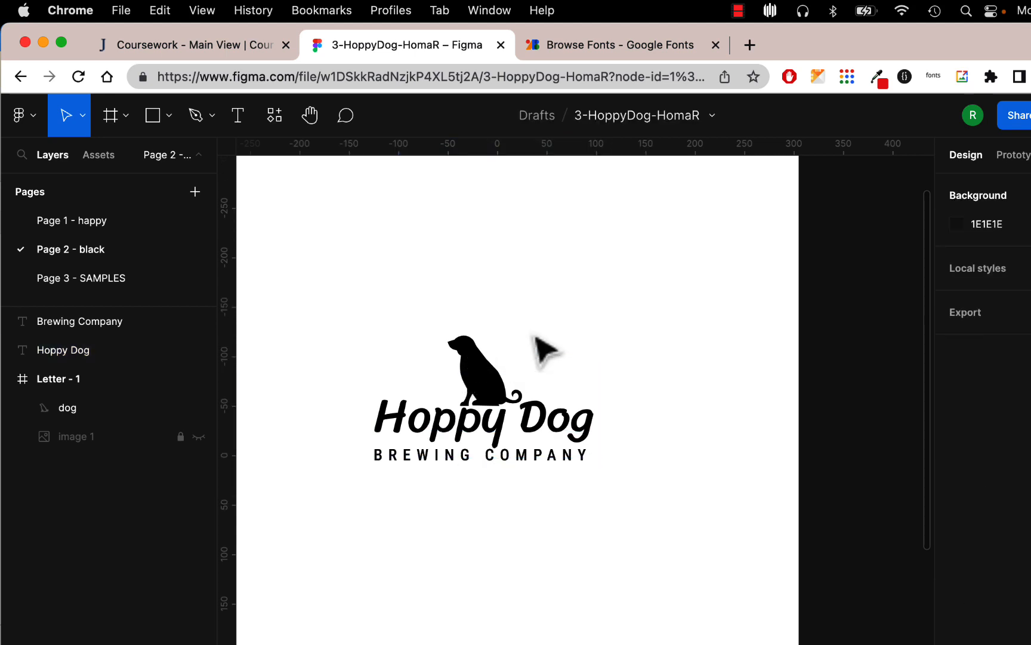
click(617, 48)
- Switch the Hoppy Dog title from Sriracha to Caveat Brush and shift it slightly right and down
scroll(588, 320, down, 6)
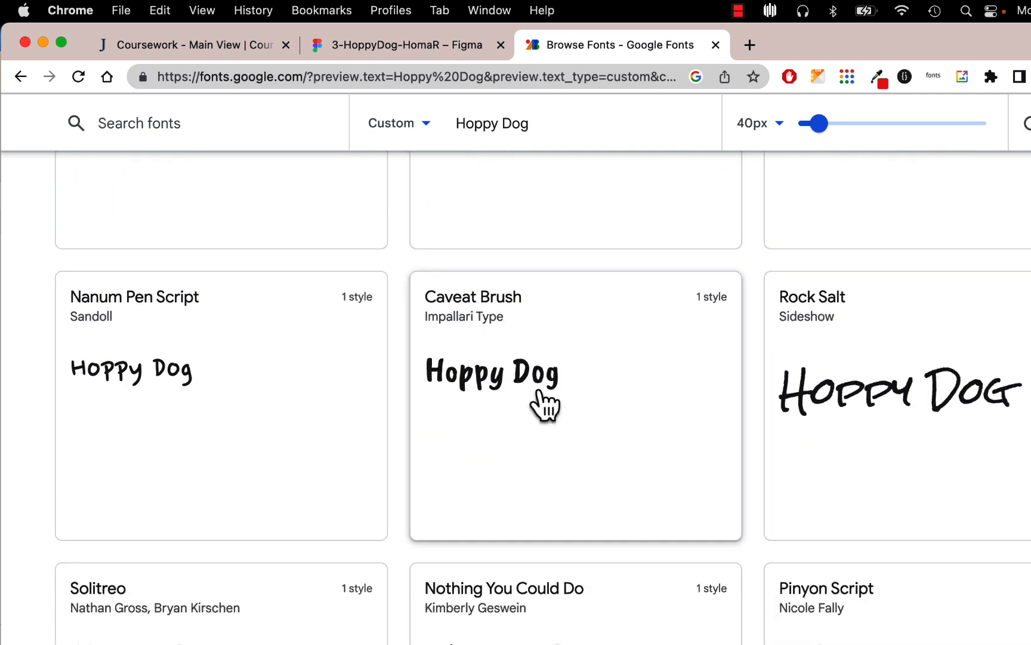
click(400, 49)
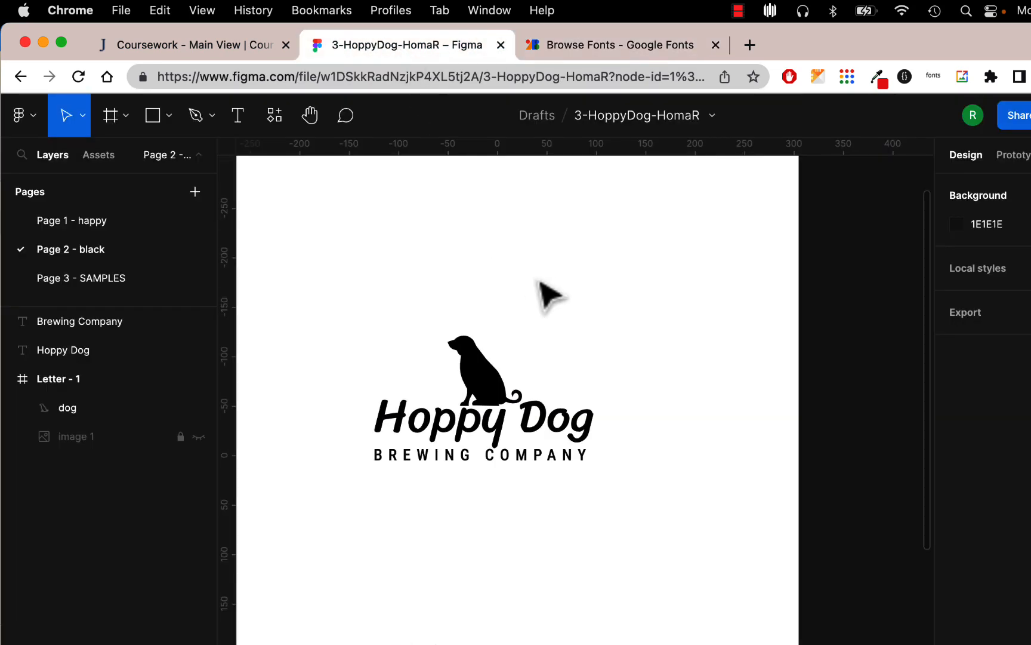
click(588, 419)
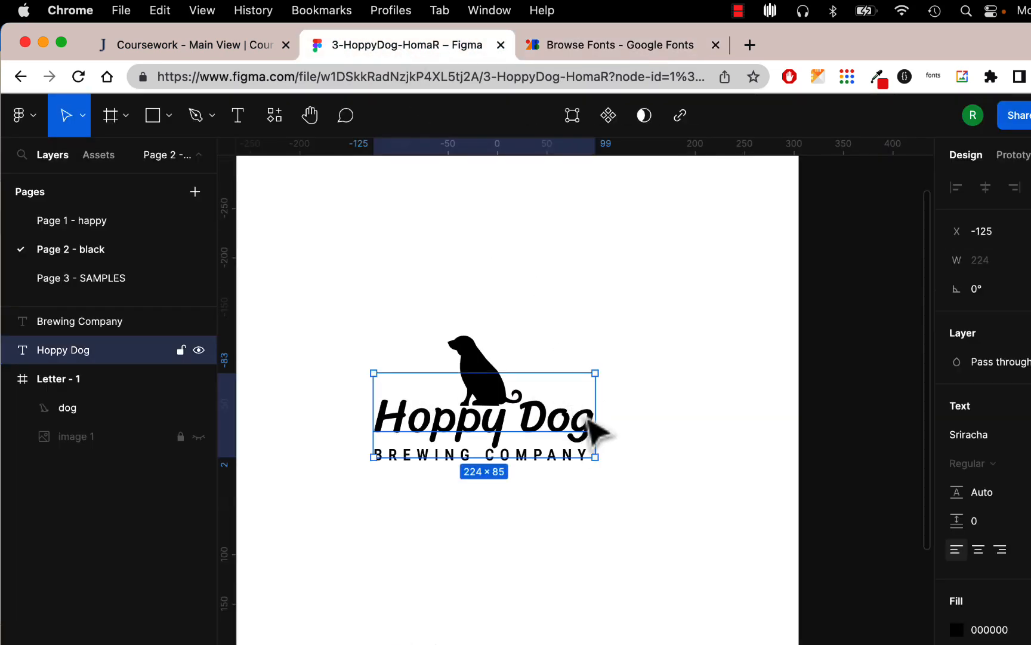
click(1015, 434)
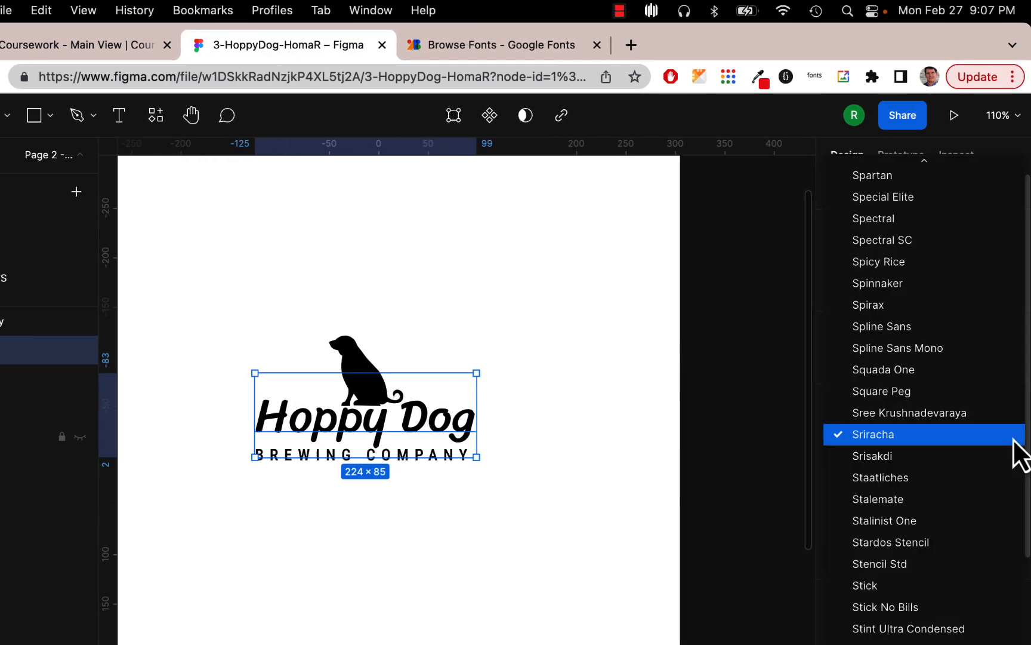
scroll(1030, 441, up, 20)
scroll(1013, 441, down, 5)
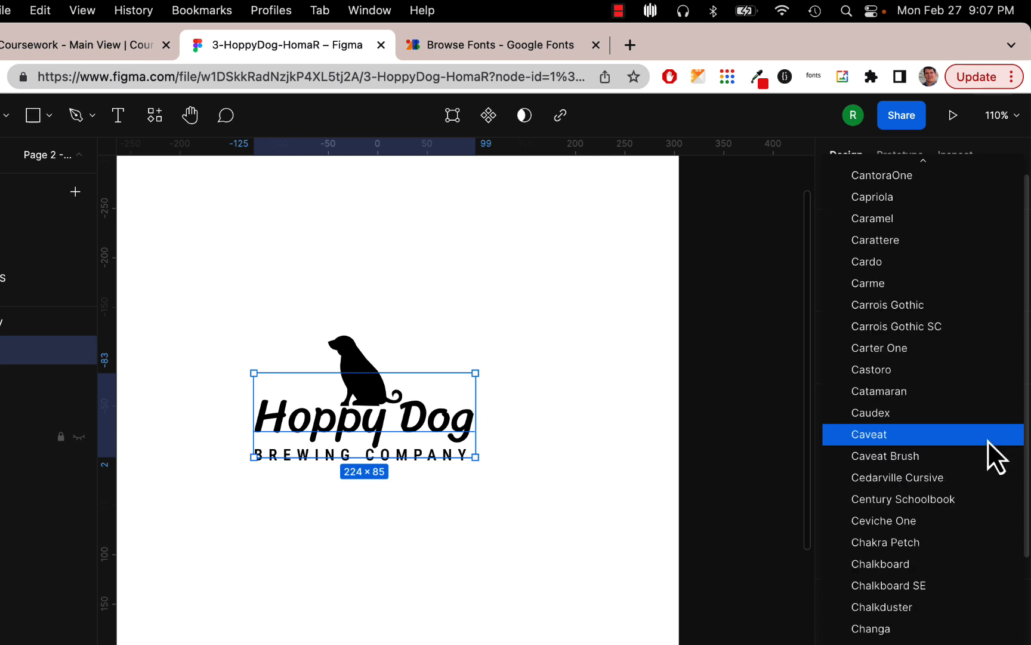
click(920, 456)
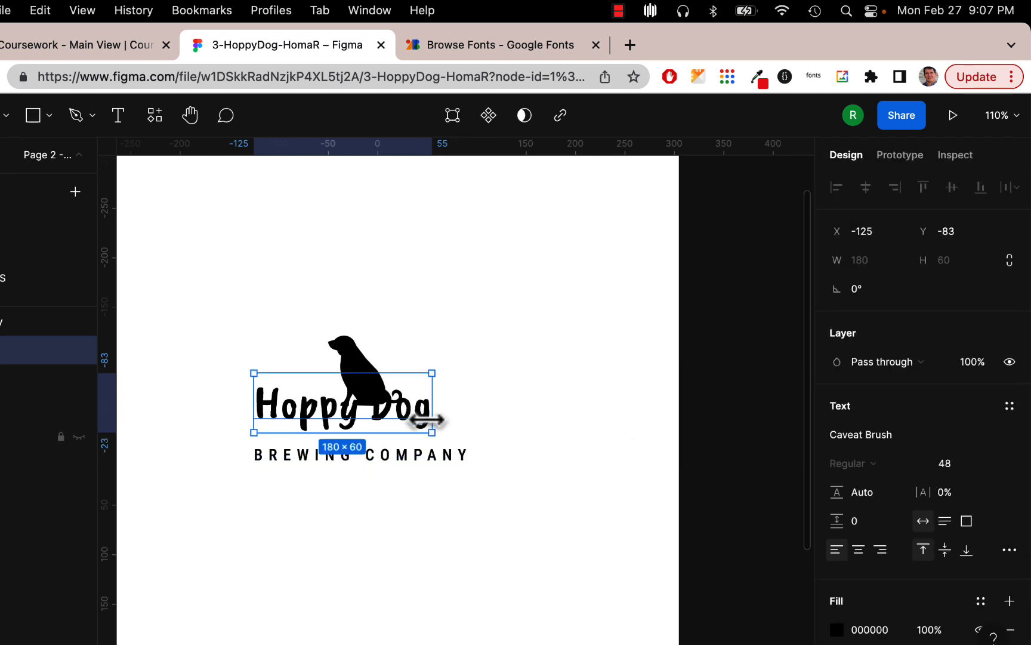
drag(419, 426, 444, 447)
click(516, 428)
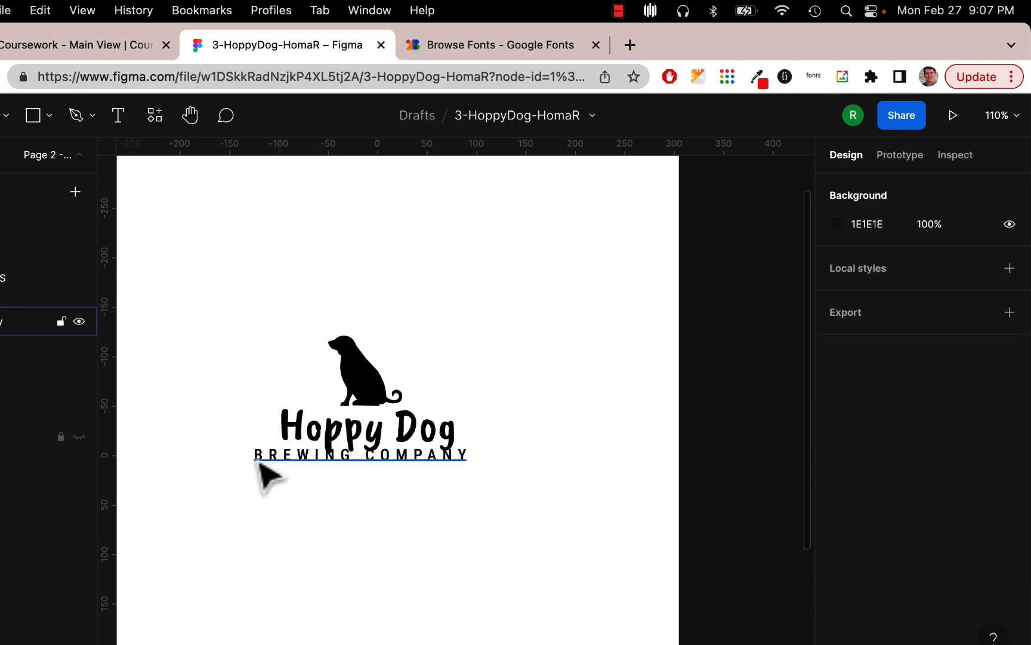
- Centre BREWING COMPANY by shifting it right, and enlarge the Hoppy Dog title to size 54
click(267, 483)
mouse_move(266, 483)
mouse_down()
mouse_move(287, 482)
mouse_move(277, 473)
mouse_up()
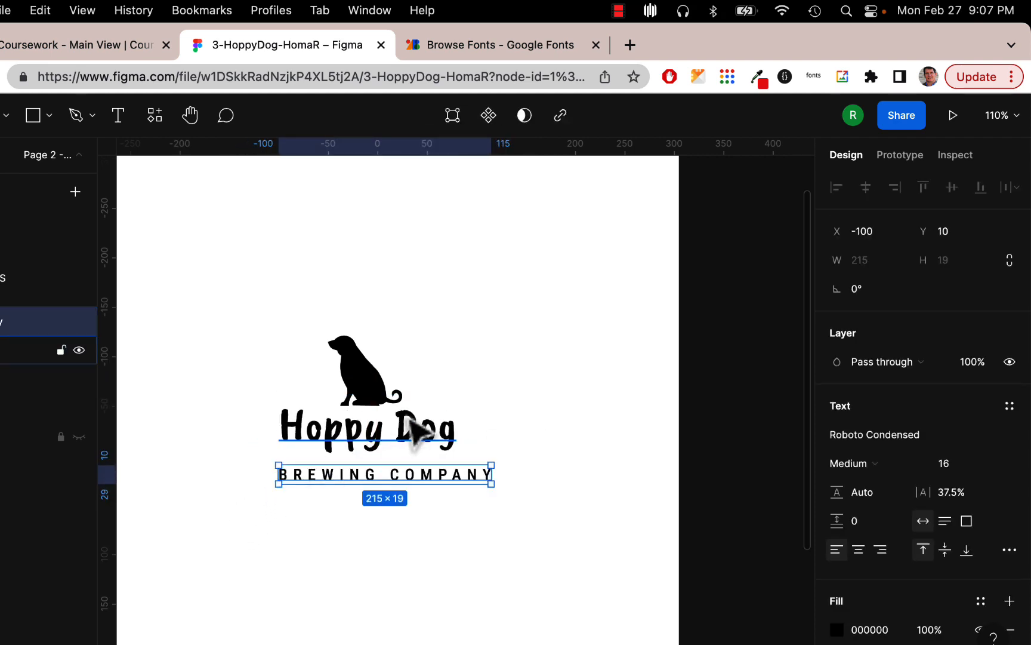
click(412, 425)
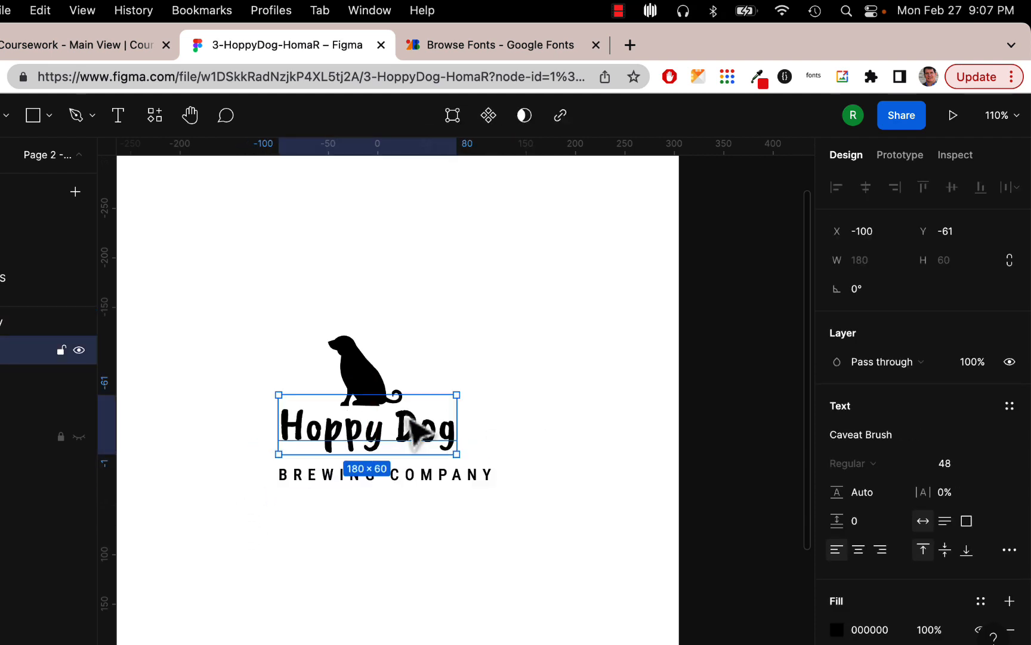
click(948, 465)
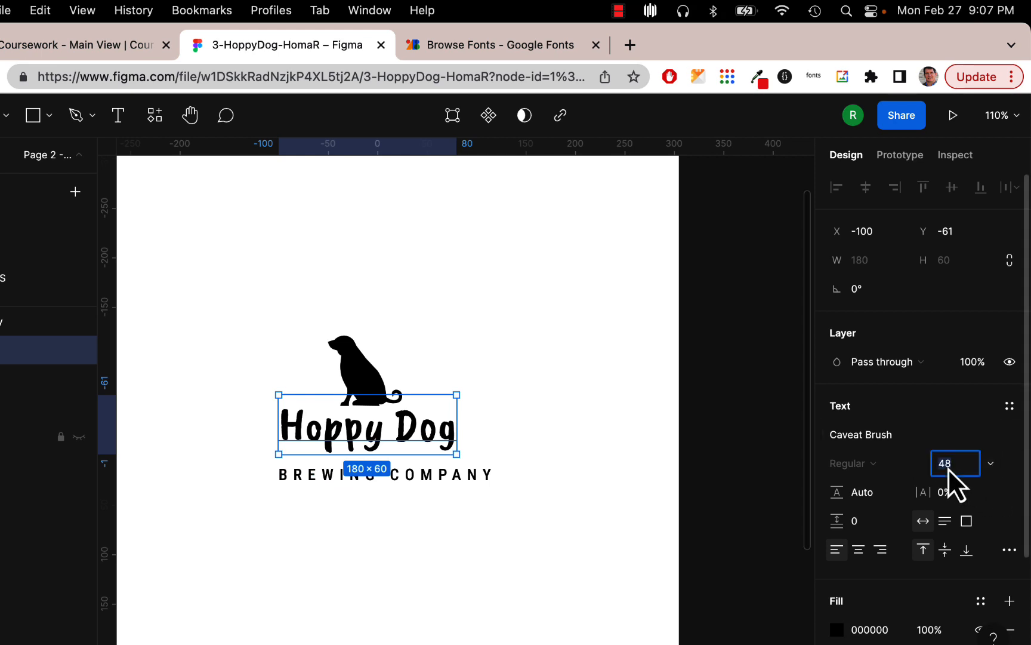
text(54)
key(Return)
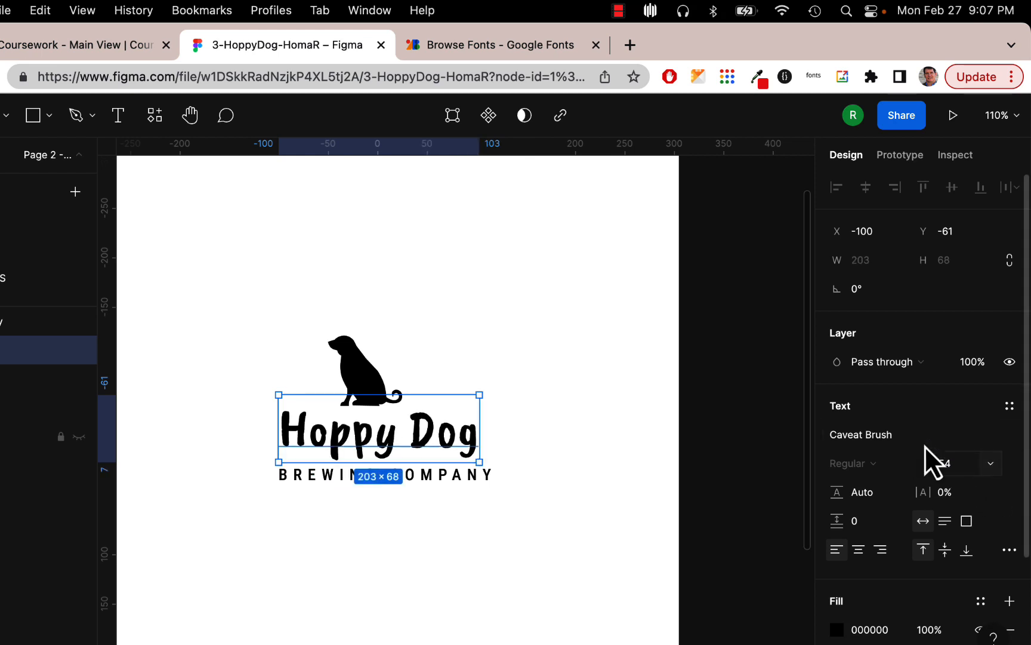
click(599, 442)
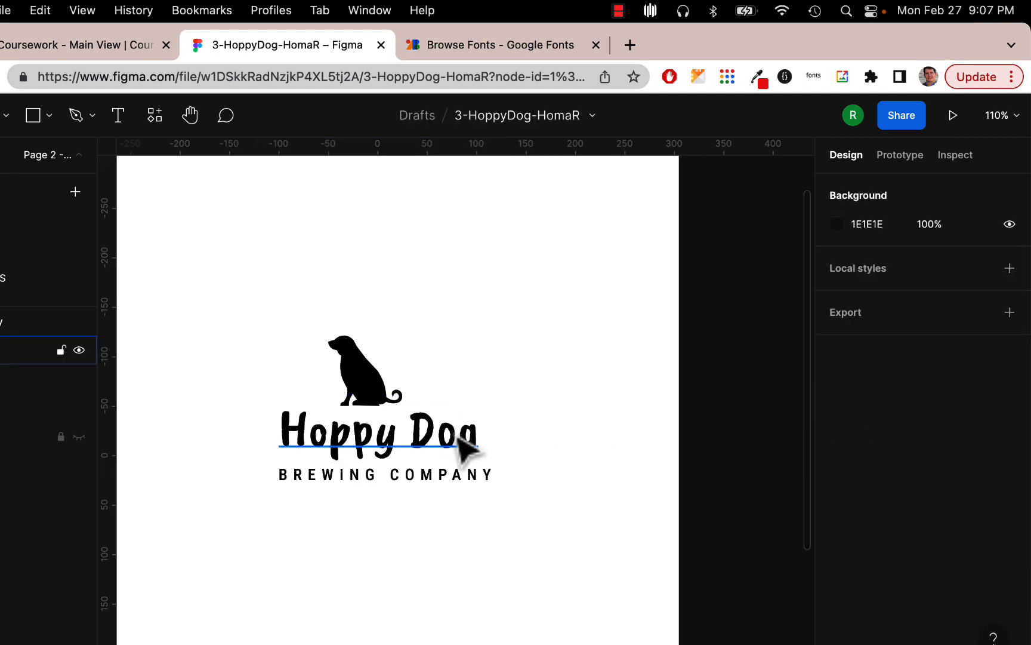
- Nudge the Hoppy Dog title and the dog silhouette into a centred stack
drag(465, 449, 448, 431)
click(353, 369)
mouse_move(353, 369)
mouse_down()
mouse_move(364, 390)
mouse_move(353, 371)
mouse_up()
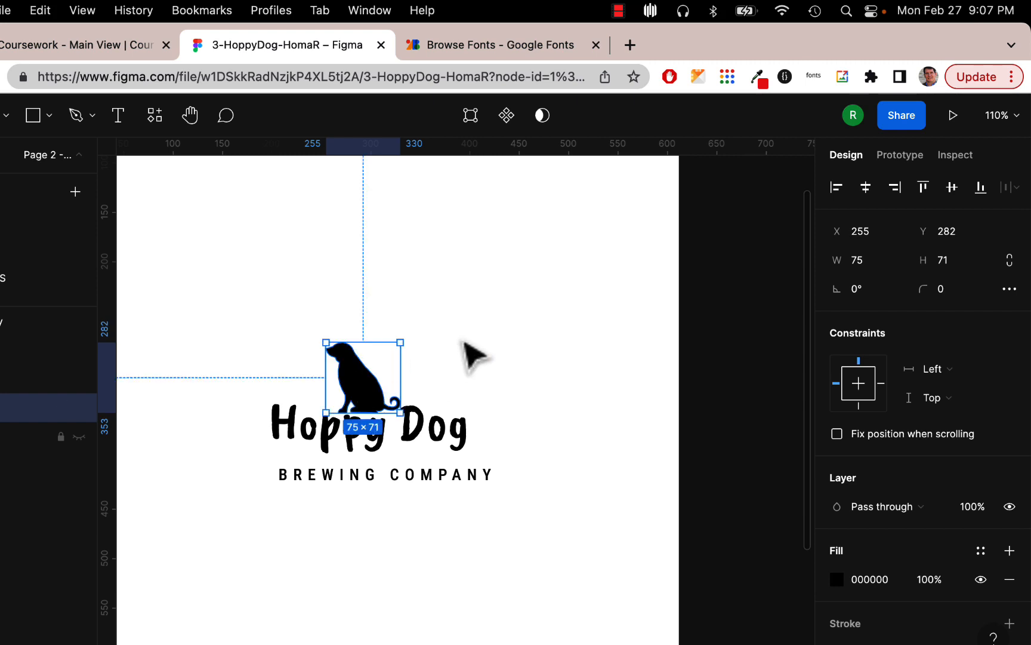
click(475, 358)
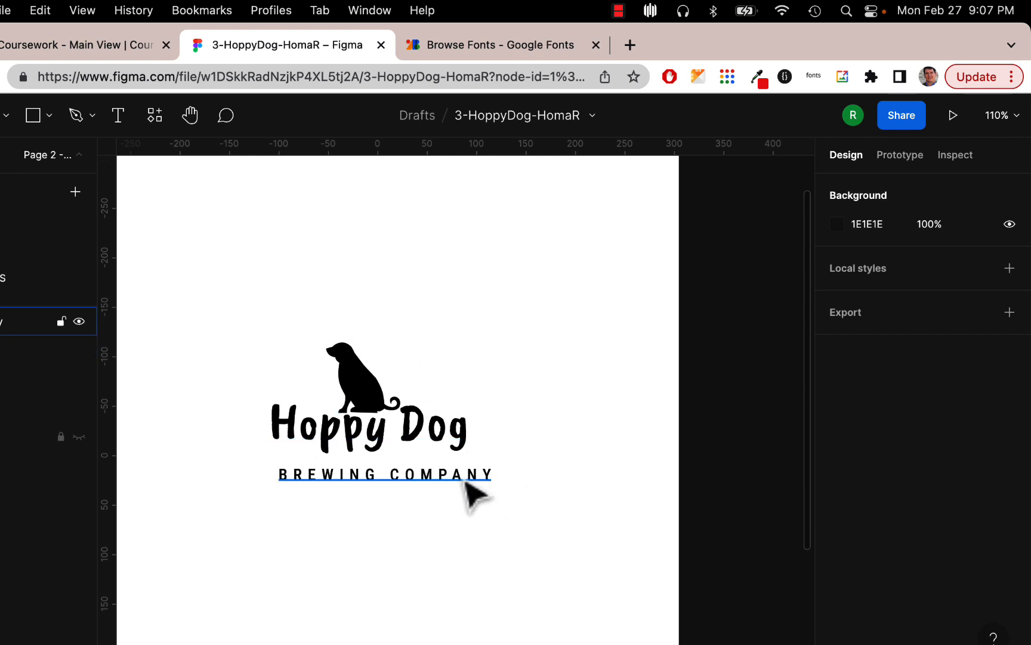
- Move BREWING COMPANY up closer to the title and try its Regular weight
drag(466, 484, 459, 473)
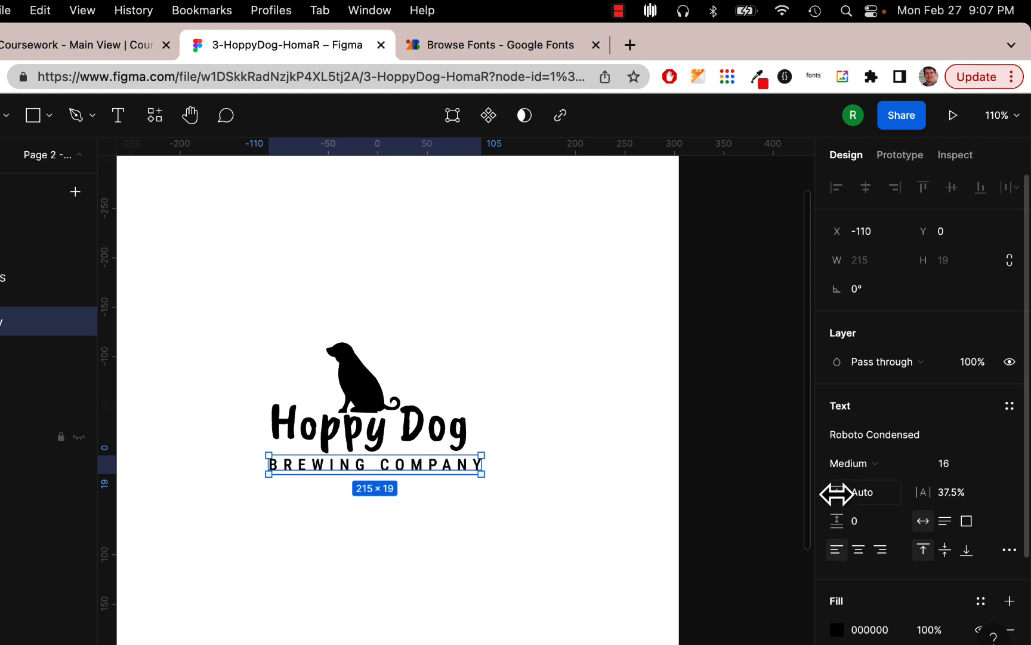
scroll(835, 492, down, 4)
scroll(837, 498, down, 1)
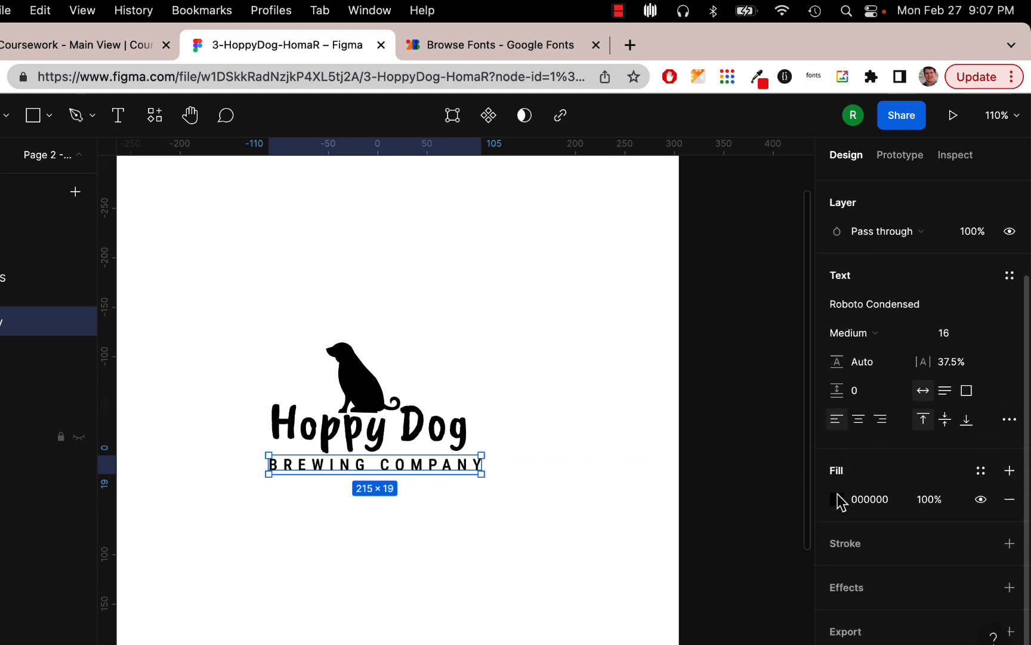
click(913, 335)
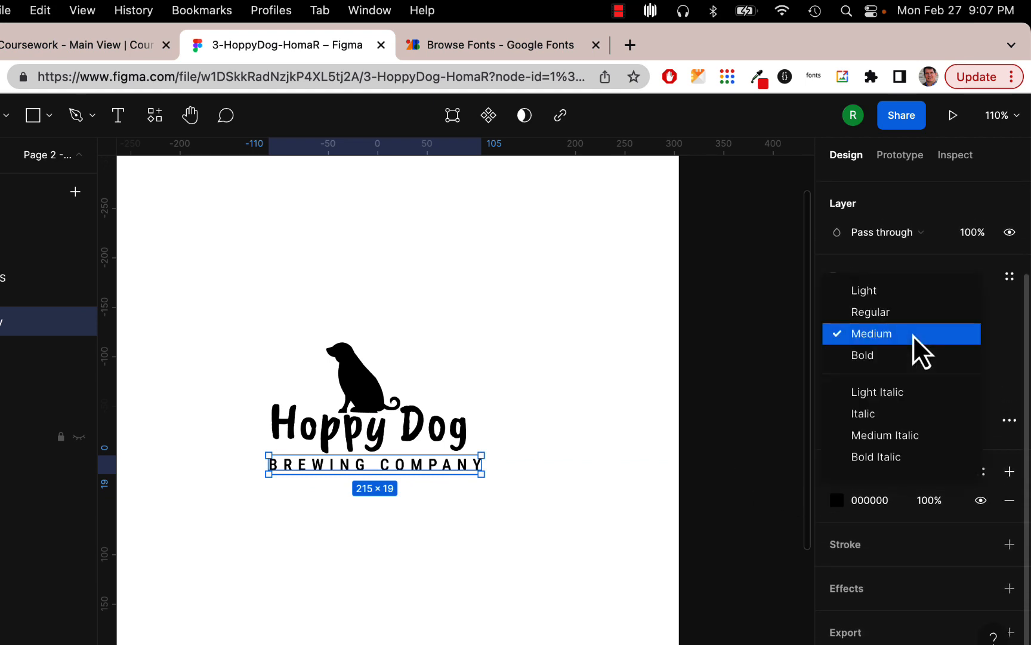
click(912, 311)
click(629, 464)
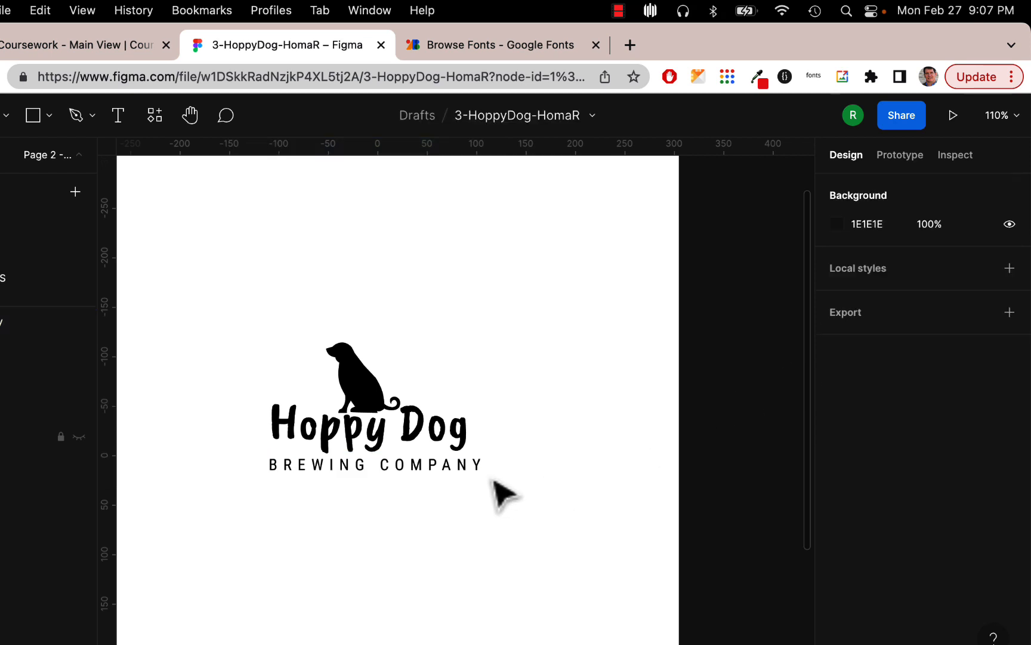
drag(464, 475, 457, 474)
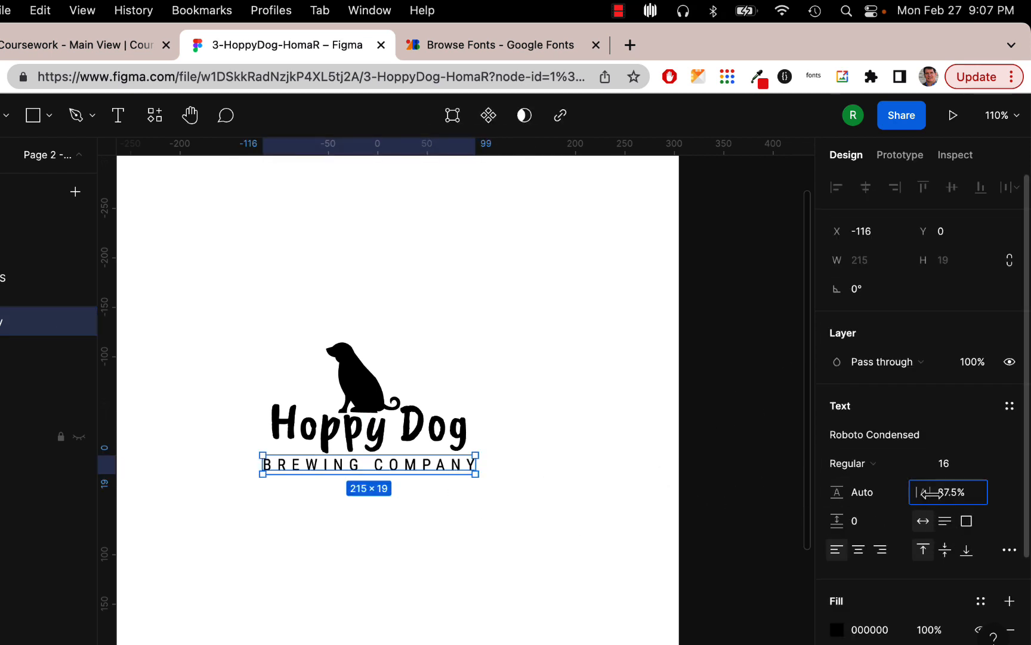
- Tighten BREWING COMPANY's letter spacing to 33%, then 30%, re-centring it under Hoppy Dog
drag(931, 493, 918, 493)
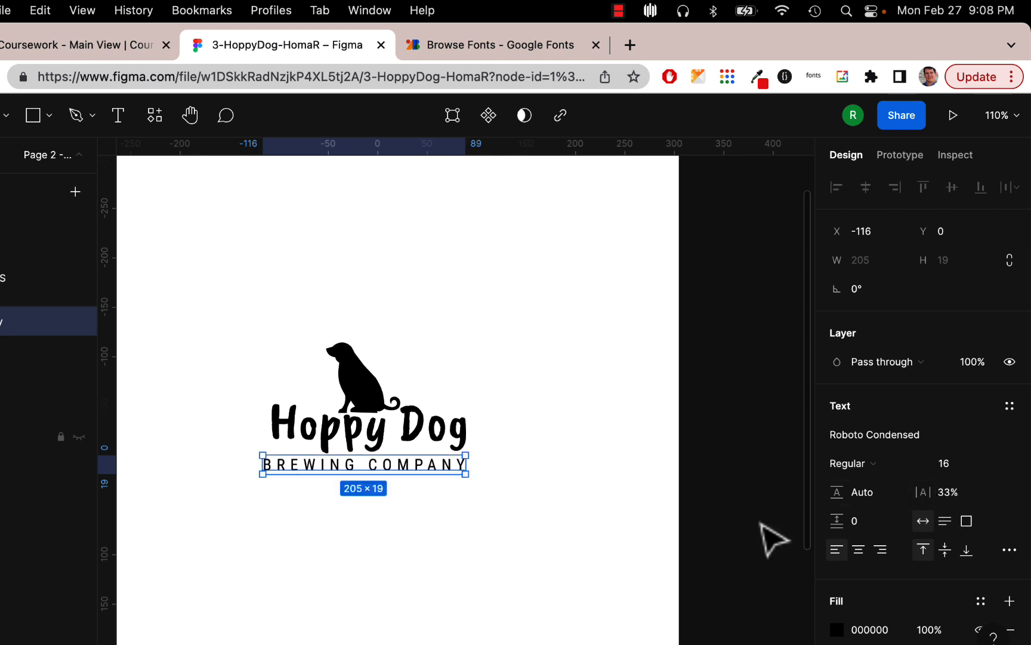
drag(427, 472, 436, 482)
click(453, 515)
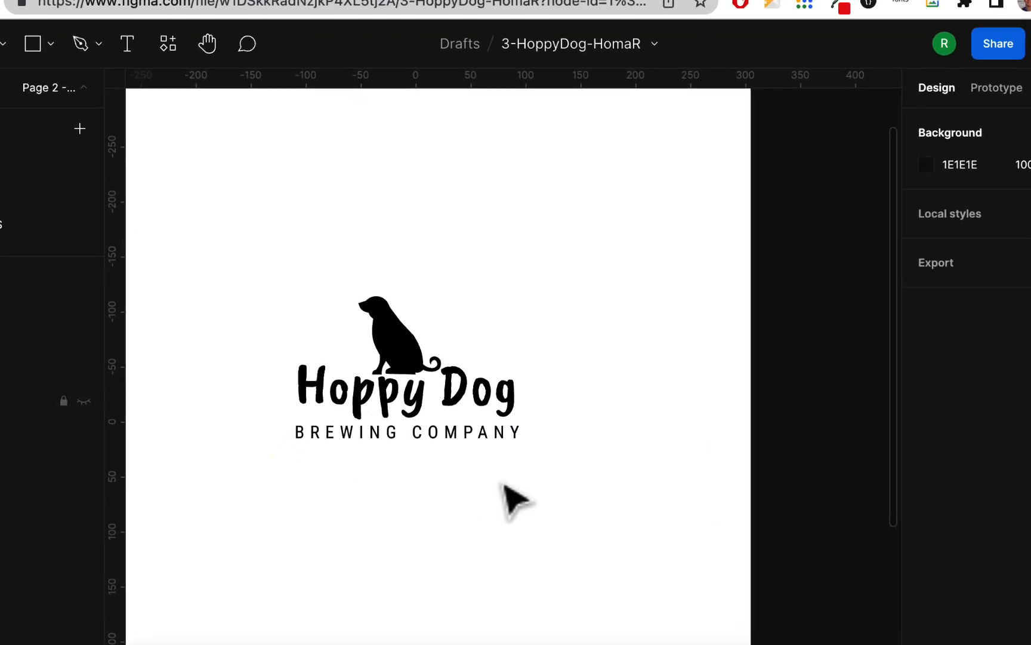
click(618, 357)
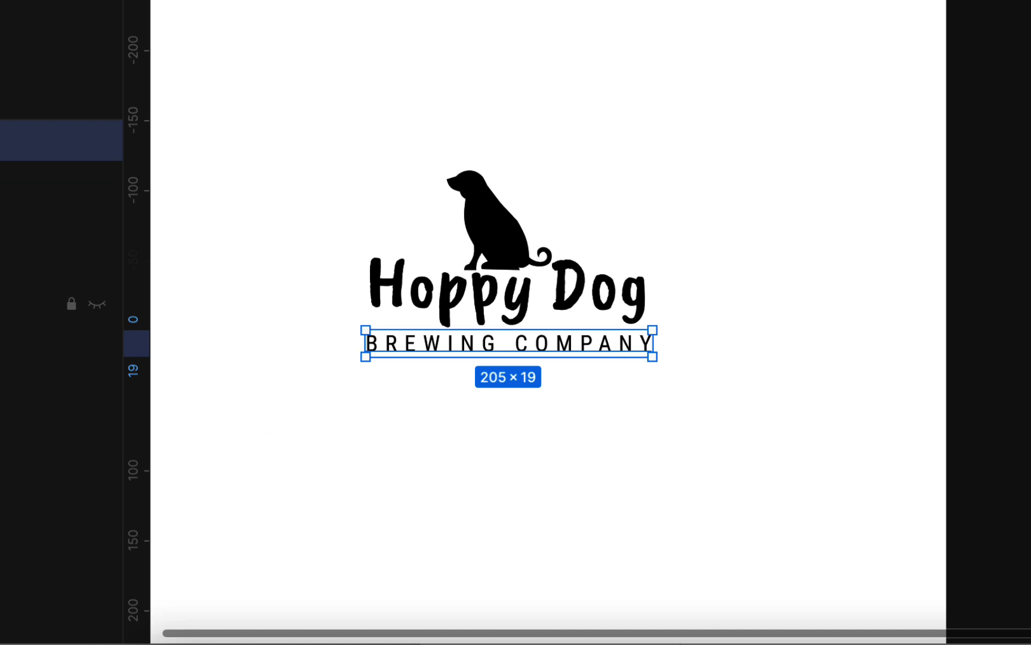
click(703, 431)
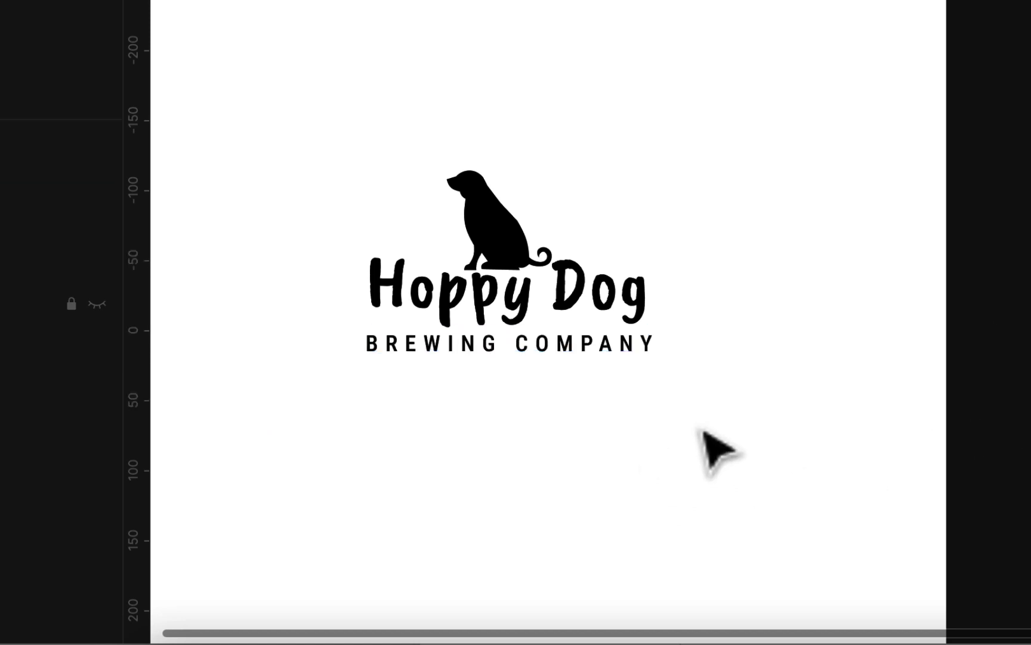
click(567, 353)
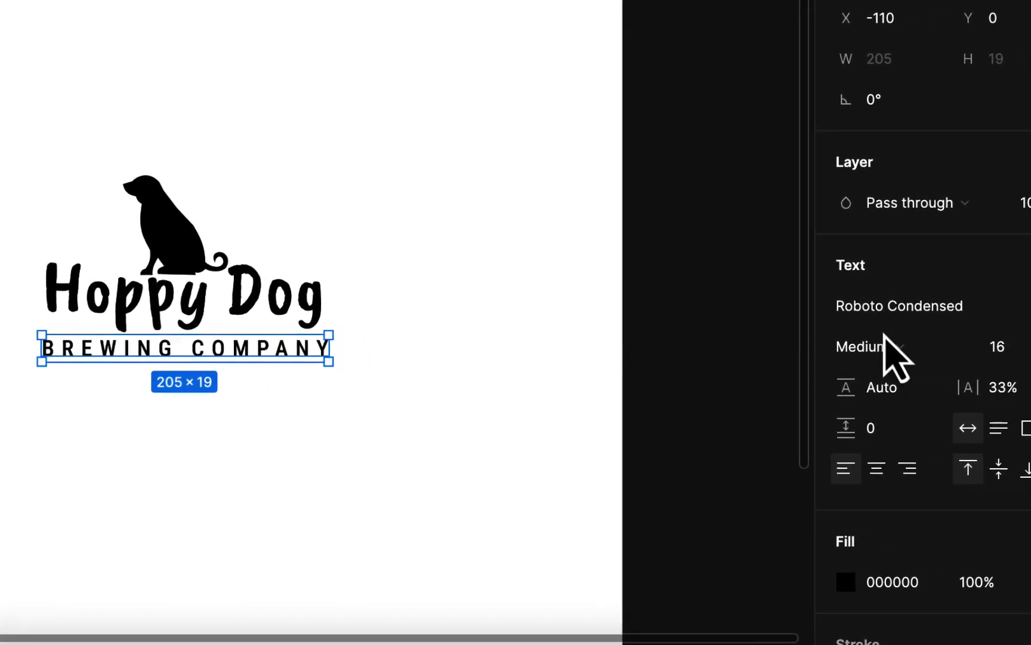
drag(977, 391, 970, 391)
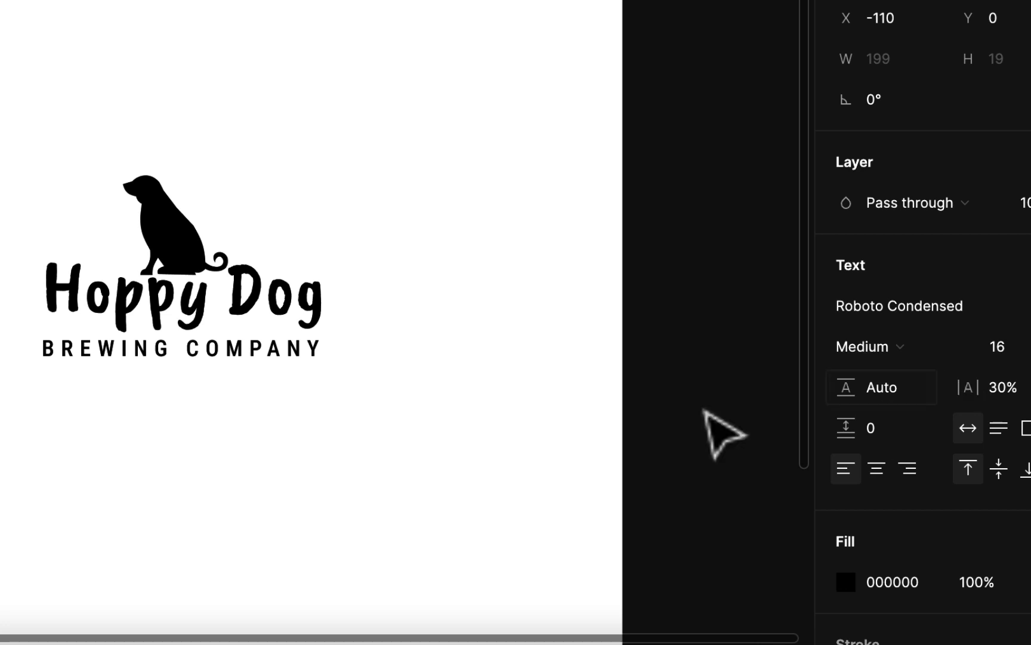
click(526, 433)
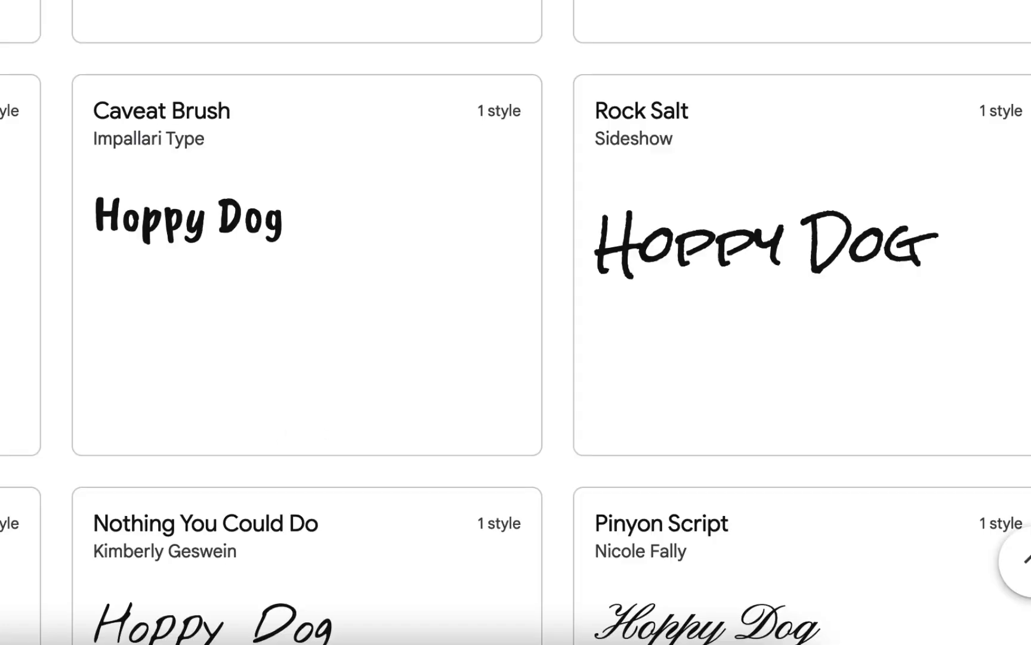
- Filter Google Fonts to Display only and browse the Hoppy Dog previews past Tilt Warp, Phudu and Smokum
scroll(426, 177, down, 15)
scroll(426, 177, up, 3)
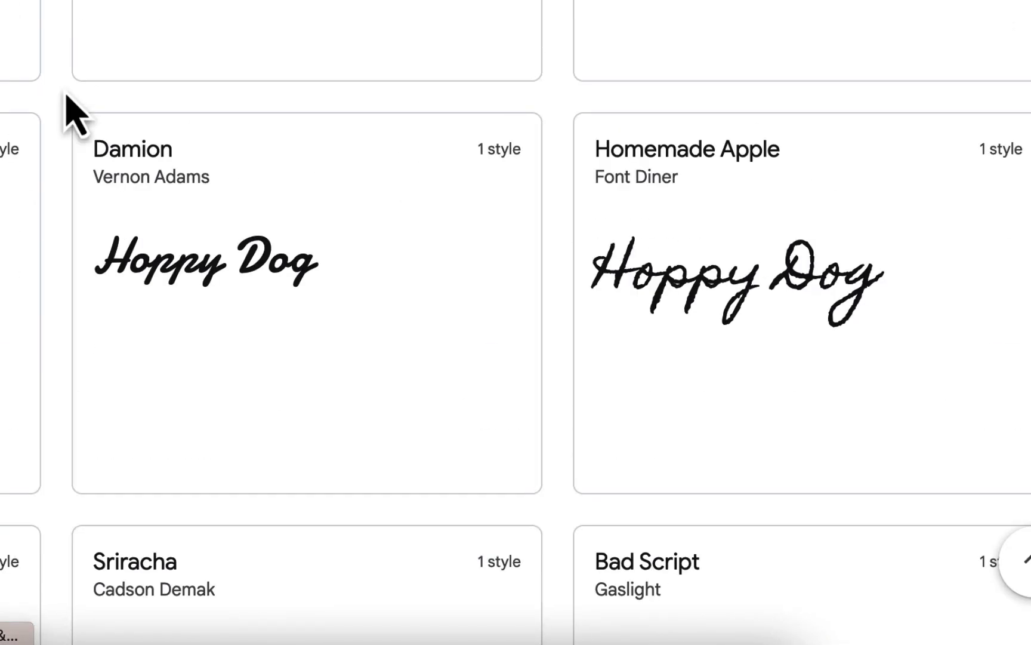
scroll(69, 104, down, 10)
scroll(69, 104, up, 20)
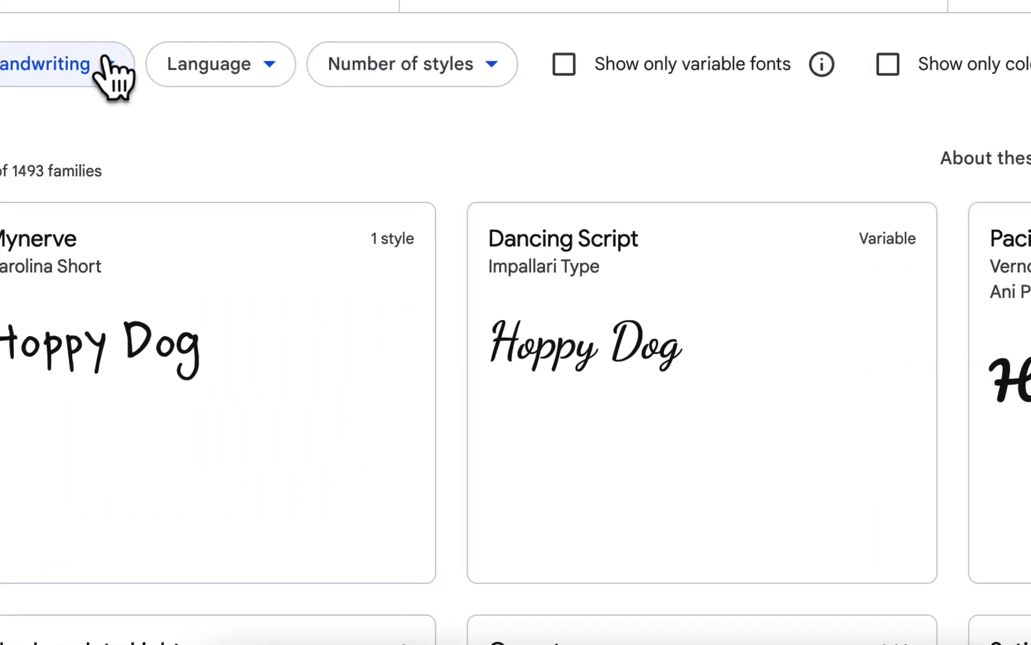
click(102, 62)
click(107, 265)
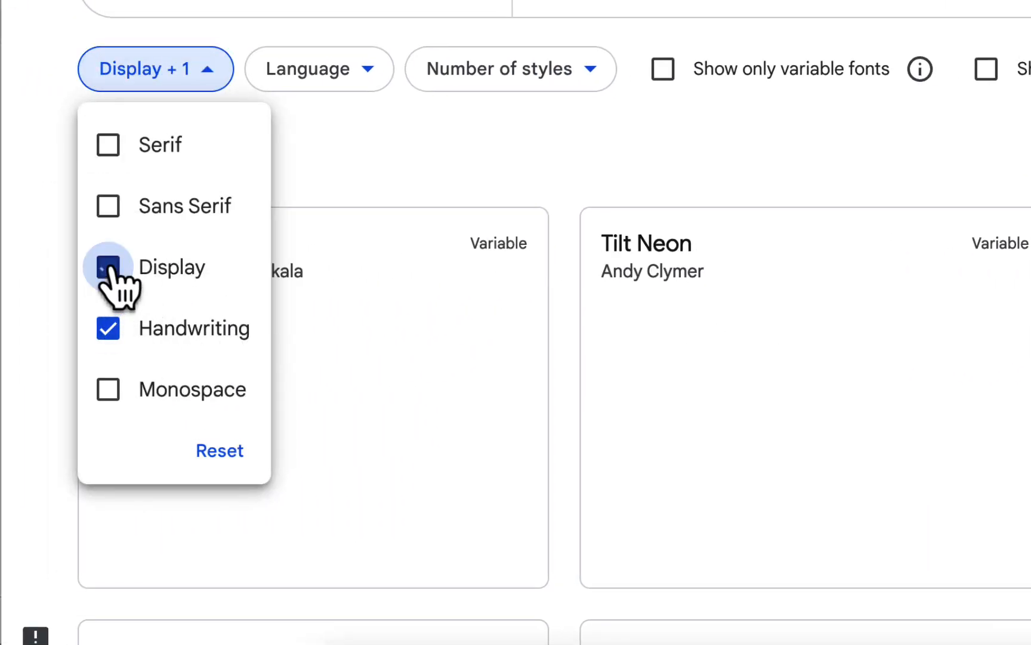
click(109, 329)
scroll(919, 290, down, 3)
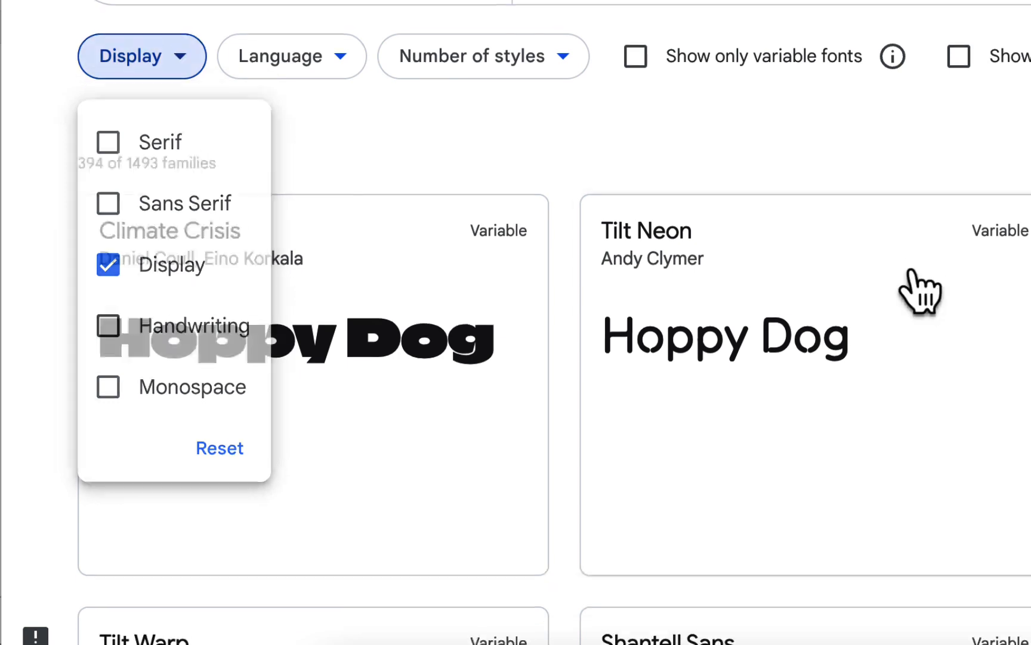
scroll(913, 274, down, 3)
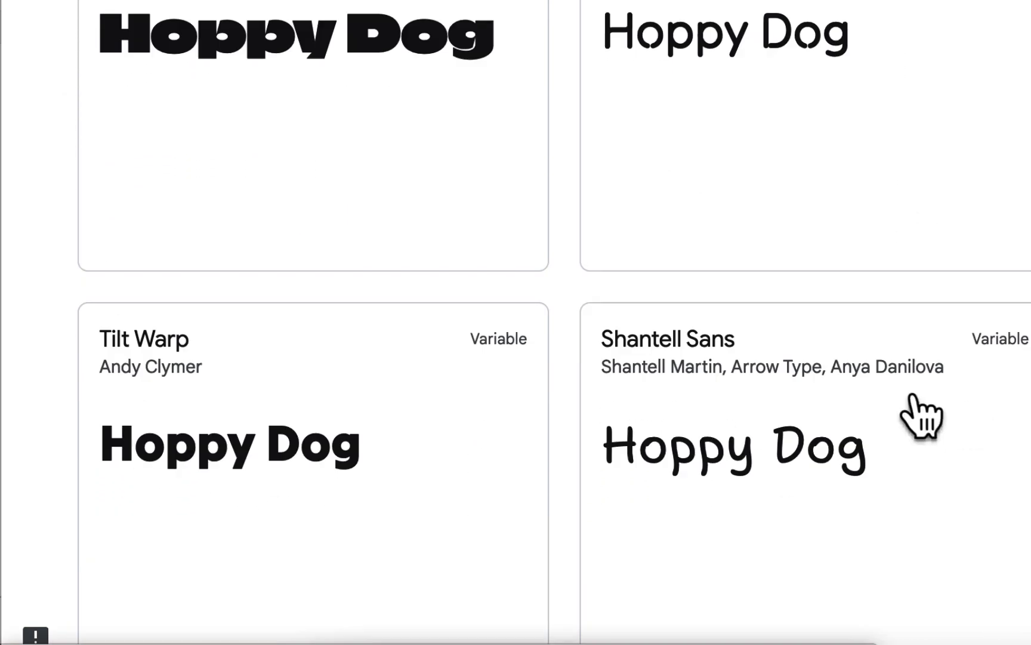
scroll(912, 395, down, 8)
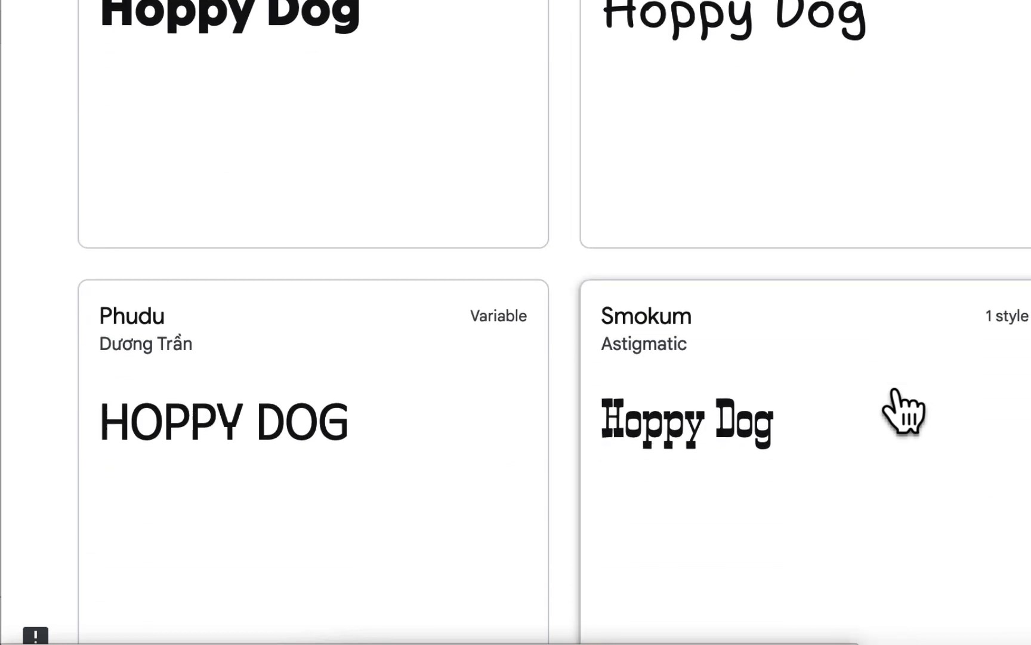
scroll(898, 411, down, 1)
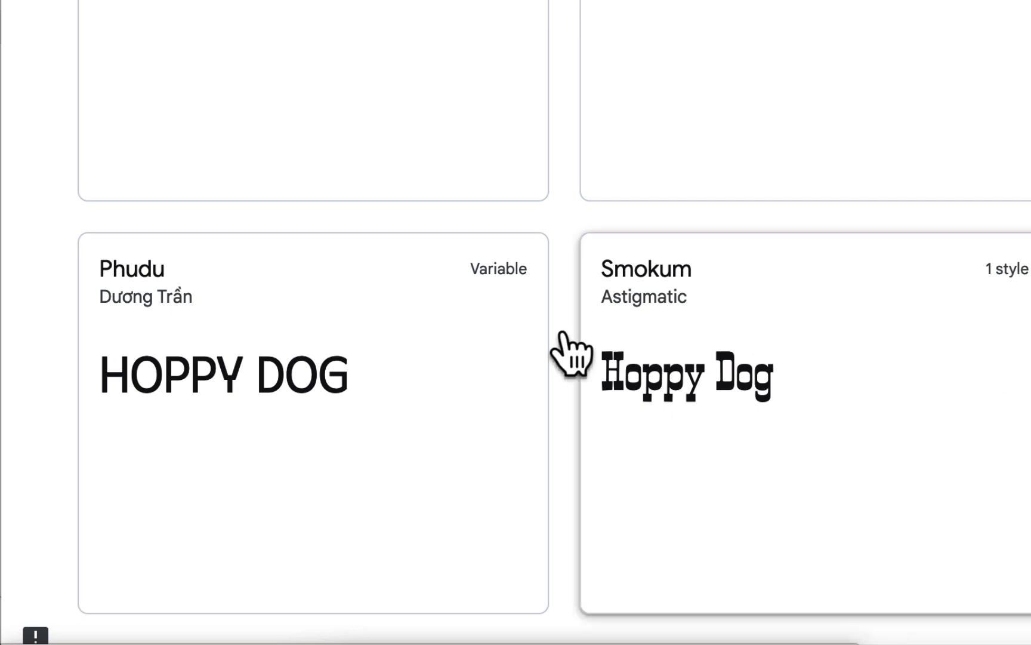
scroll(535, 330, down, 3)
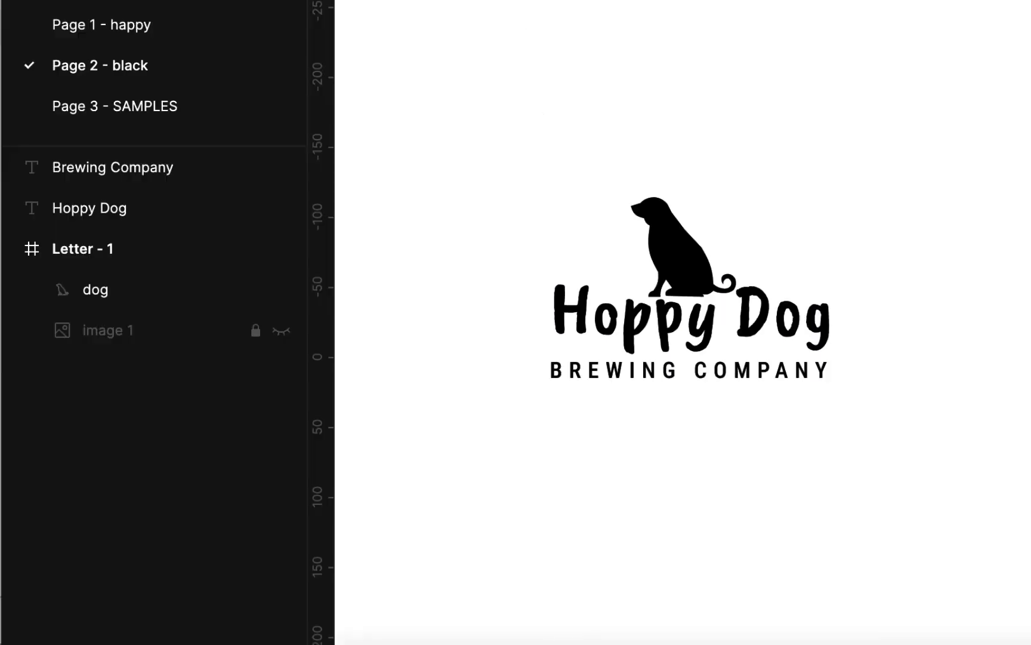
- Duplicate the dog, Hoppy Dog and BREWING COMPANY layers below the original and select the lower Hoppy Dog text
scroll(815, 86, down, 3)
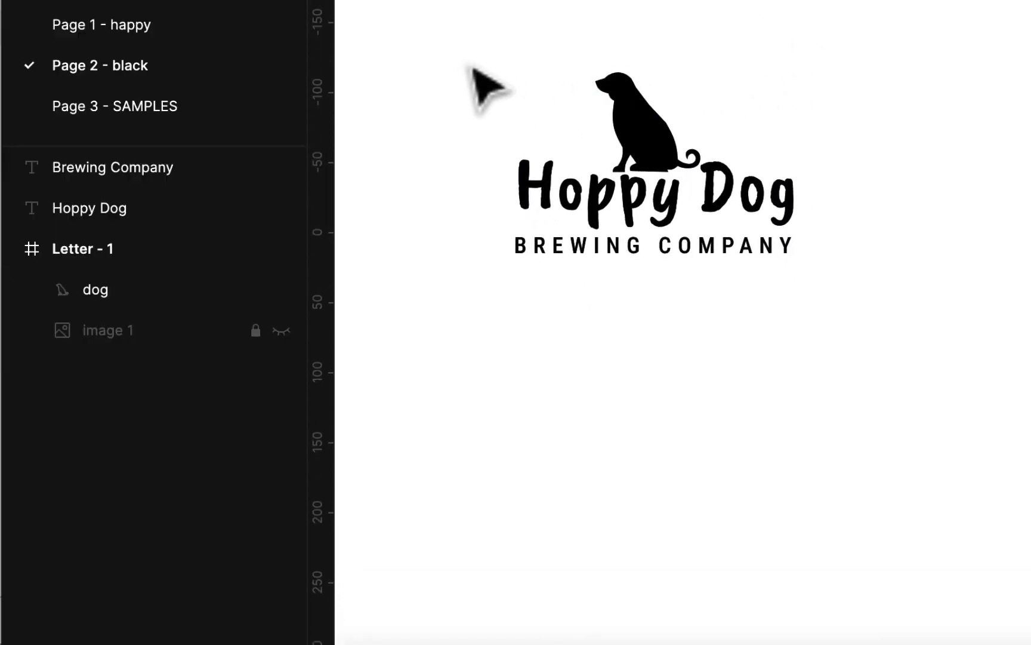
drag(458, 38, 878, 307)
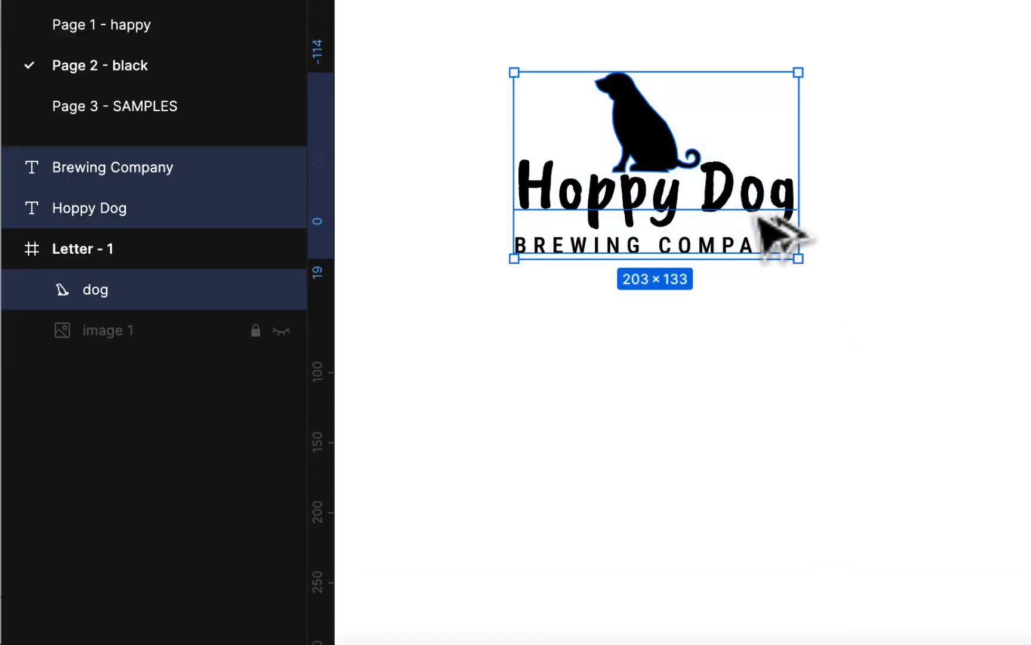
alt+drag(734, 198, 754, 484)
click(916, 449)
click(817, 502)
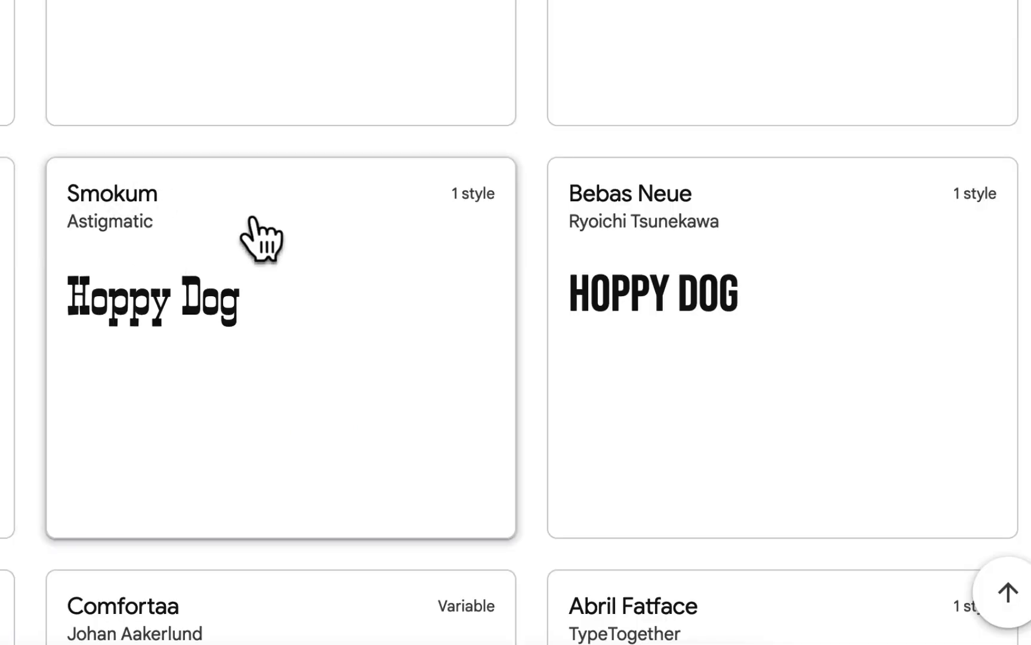
scroll(311, 223, down, 5)
scroll(311, 223, down, 2)
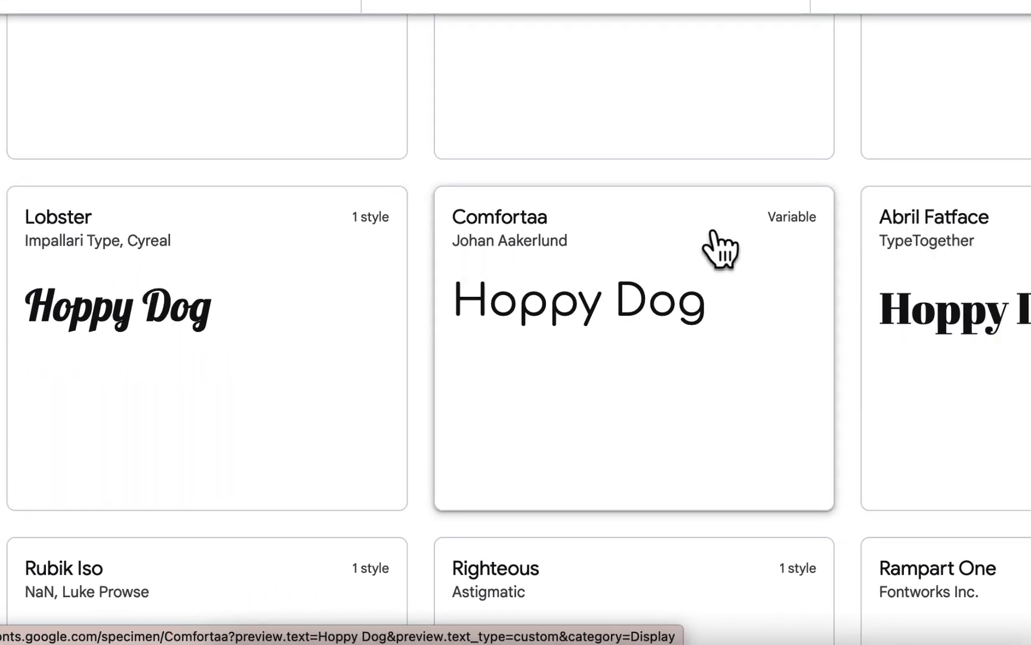
scroll(720, 247, down, 5)
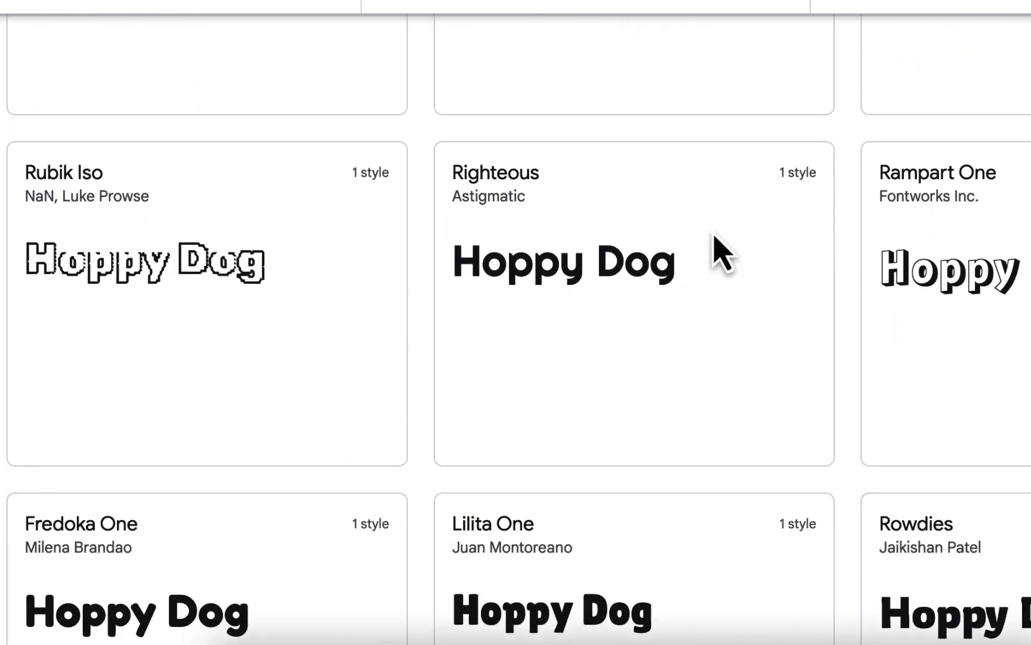
scroll(776, 267, down, 2)
scroll(776, 267, down, 2)
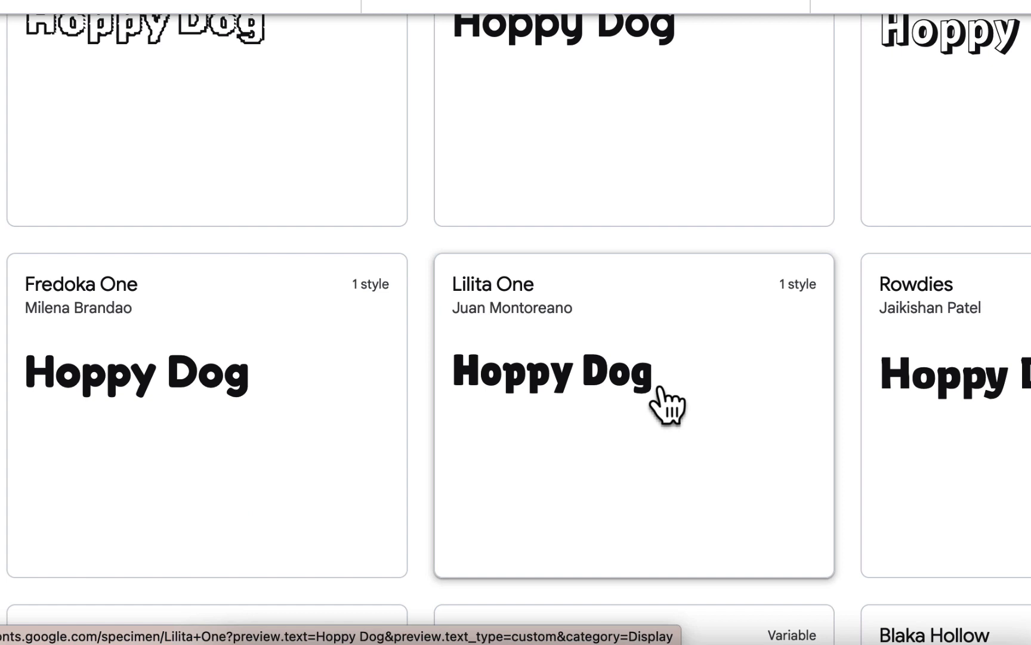
scroll(659, 390, down, 1)
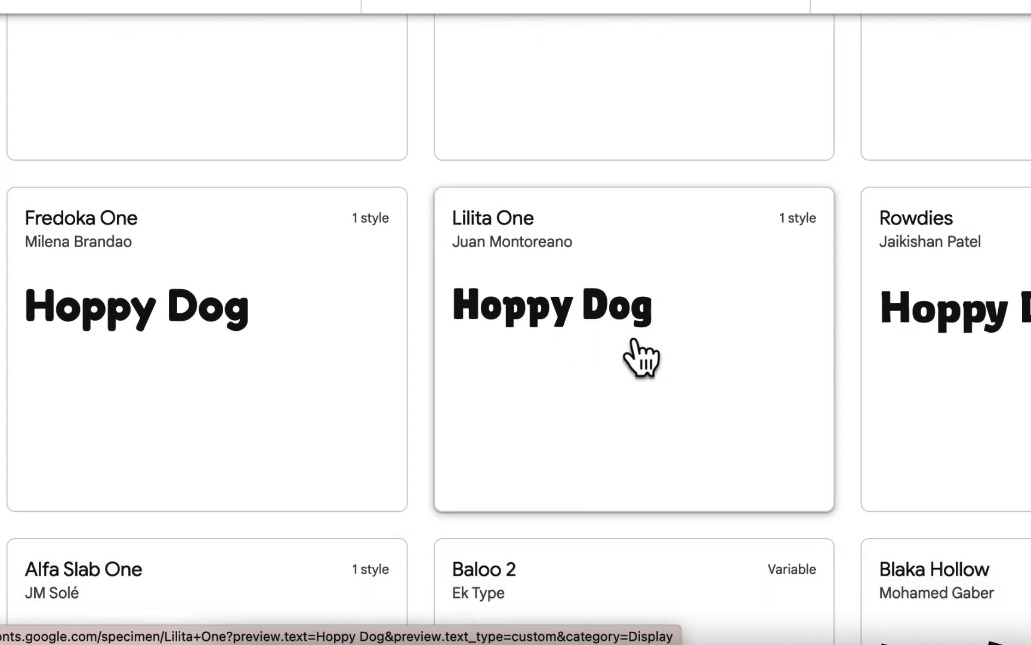
scroll(642, 358, down, 1)
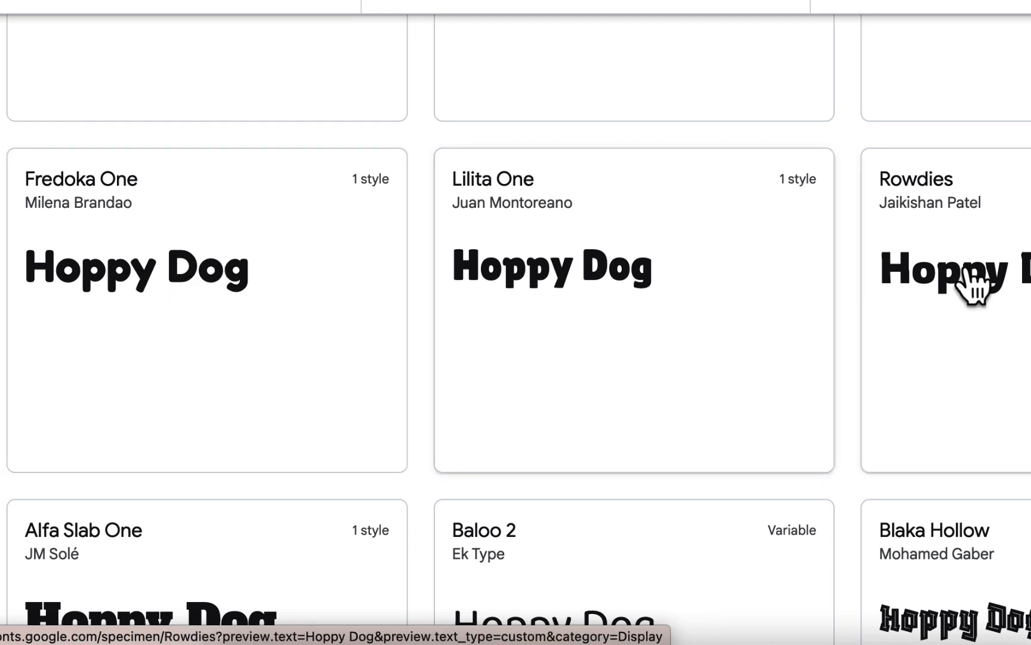
scroll(925, 257, down, 2)
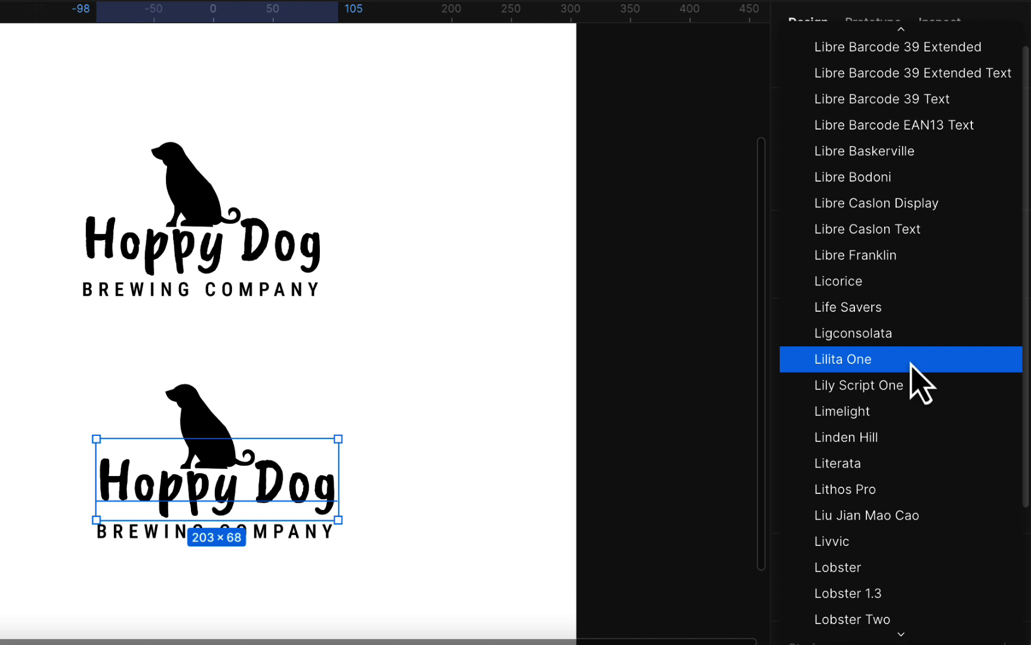
- Set the lower Hoppy Dog in Lilita One, scale it down to 180×44, and reposition the dog above it
click(911, 365)
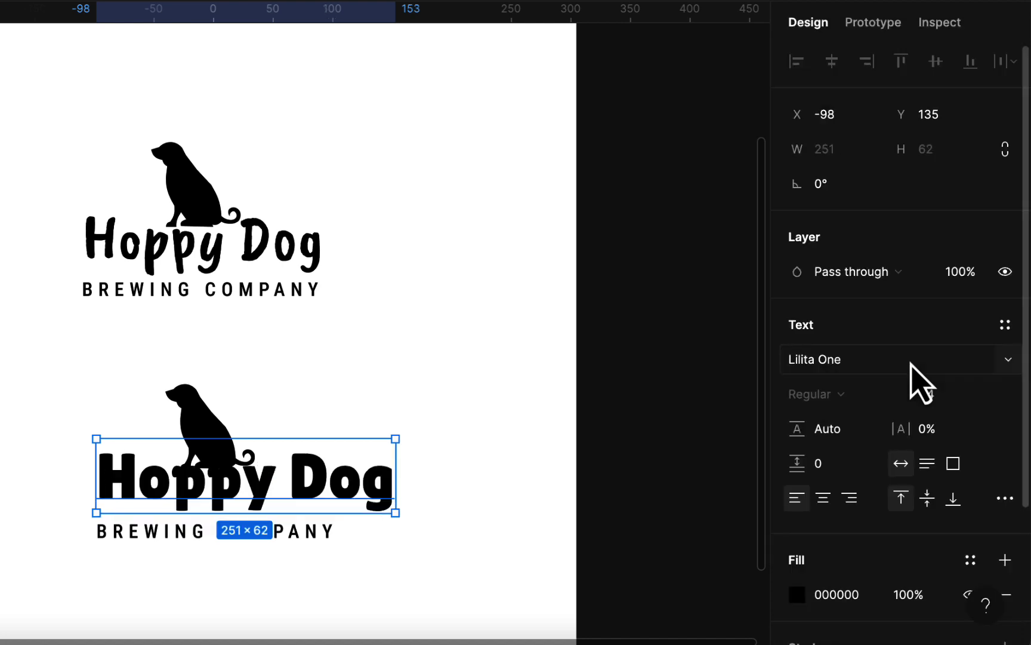
scroll(421, 459, down, 2)
scroll(417, 454, down, 2)
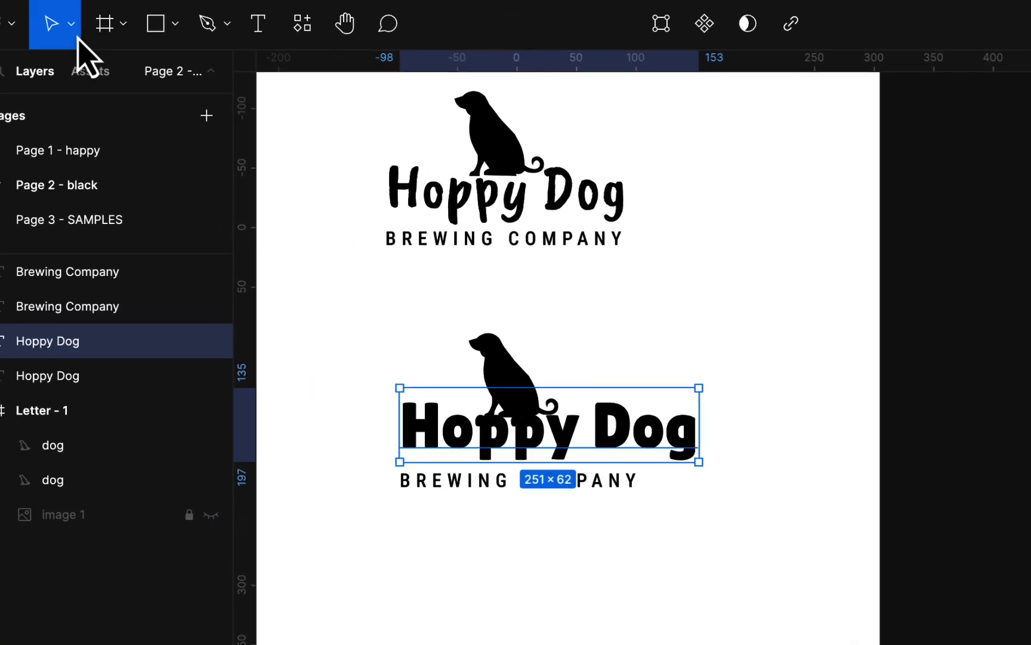
click(76, 36)
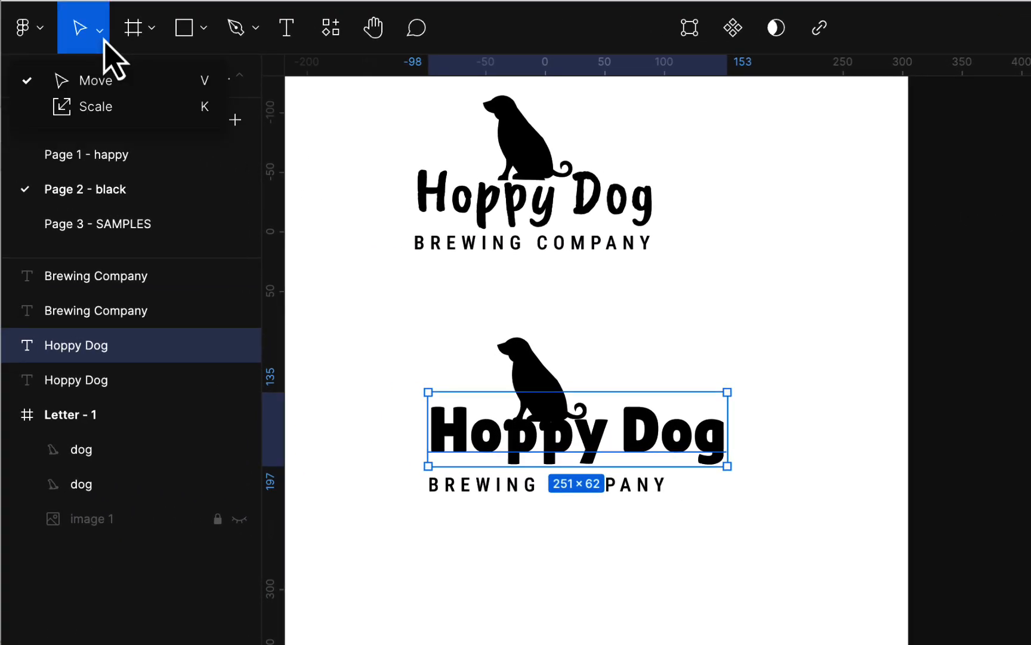
click(78, 101)
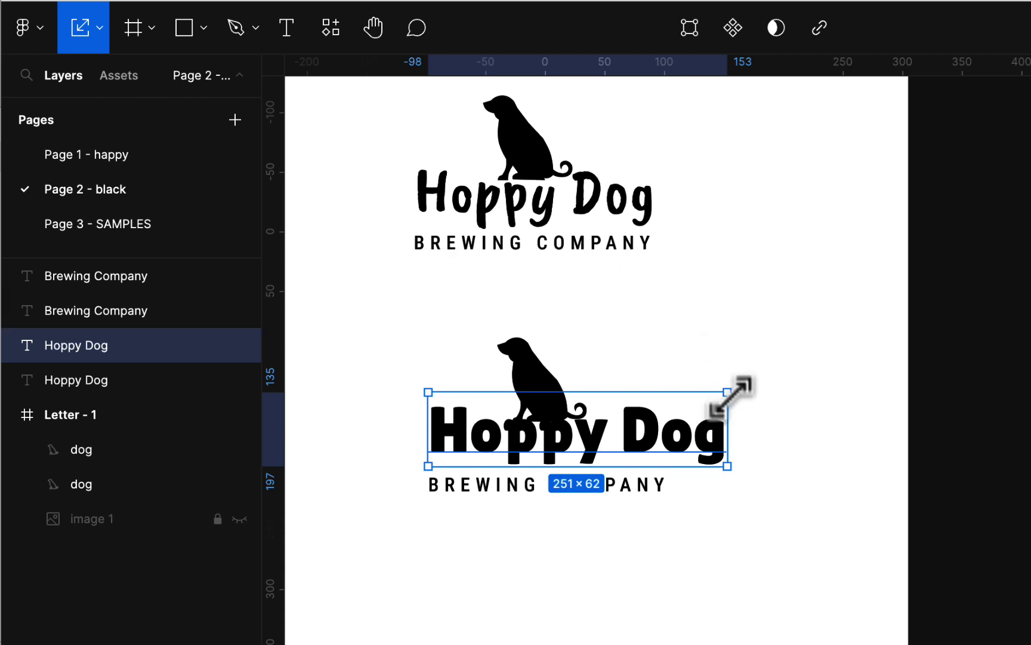
drag(727, 392, 642, 413)
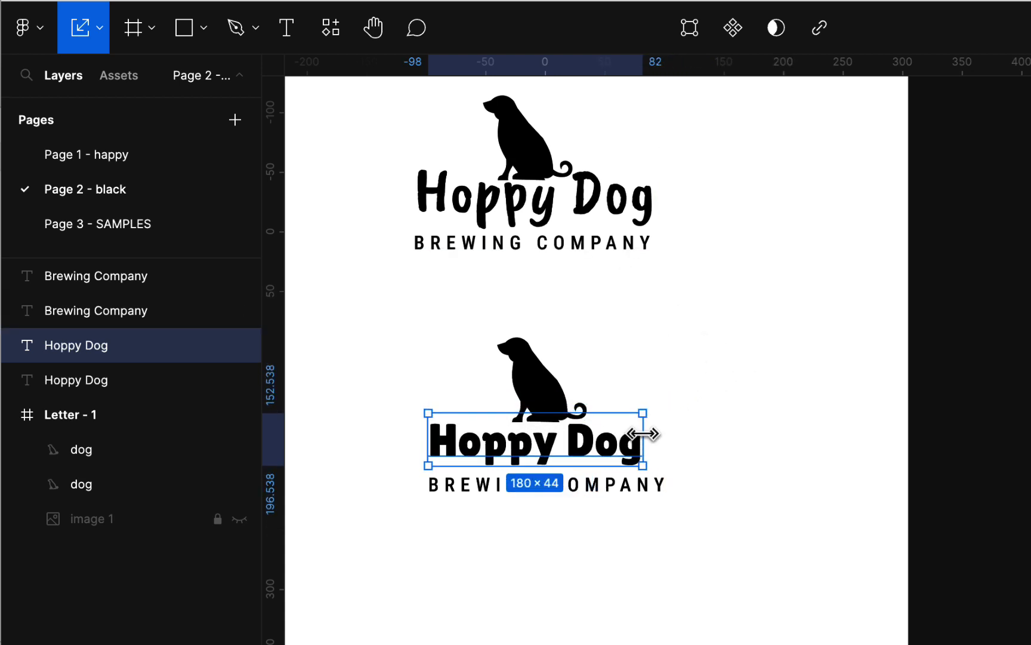
drag(597, 456, 610, 452)
click(709, 408)
mouse_move(555, 400)
mouse_down()
mouse_move(535, 391)
mouse_move(546, 400)
mouse_up()
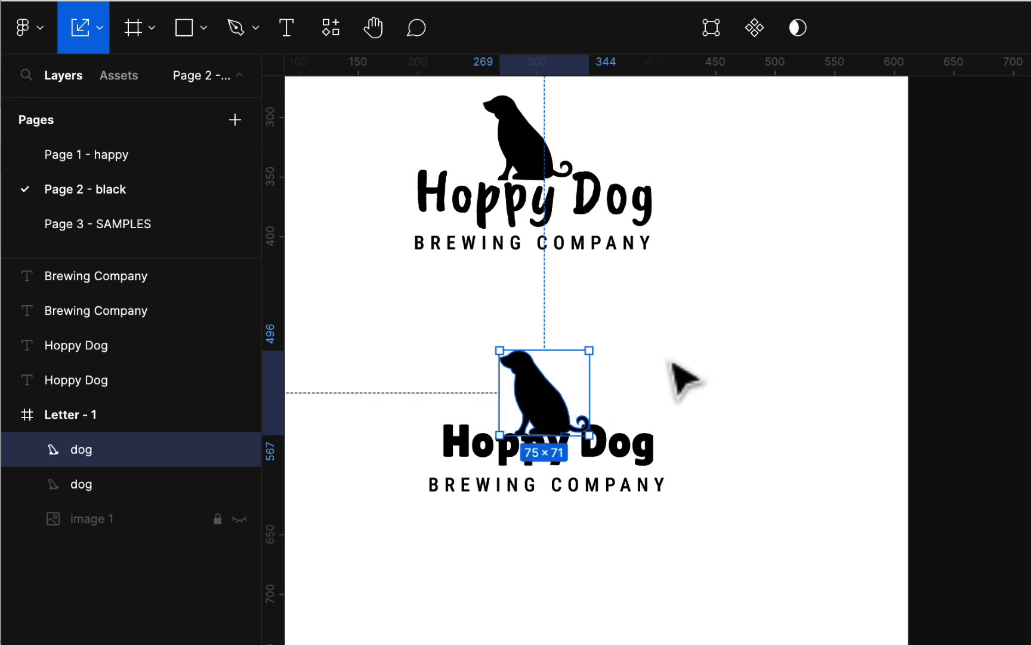
- Select the lower dog silhouette and return to the regular Move tool
click(654, 395)
click(580, 416)
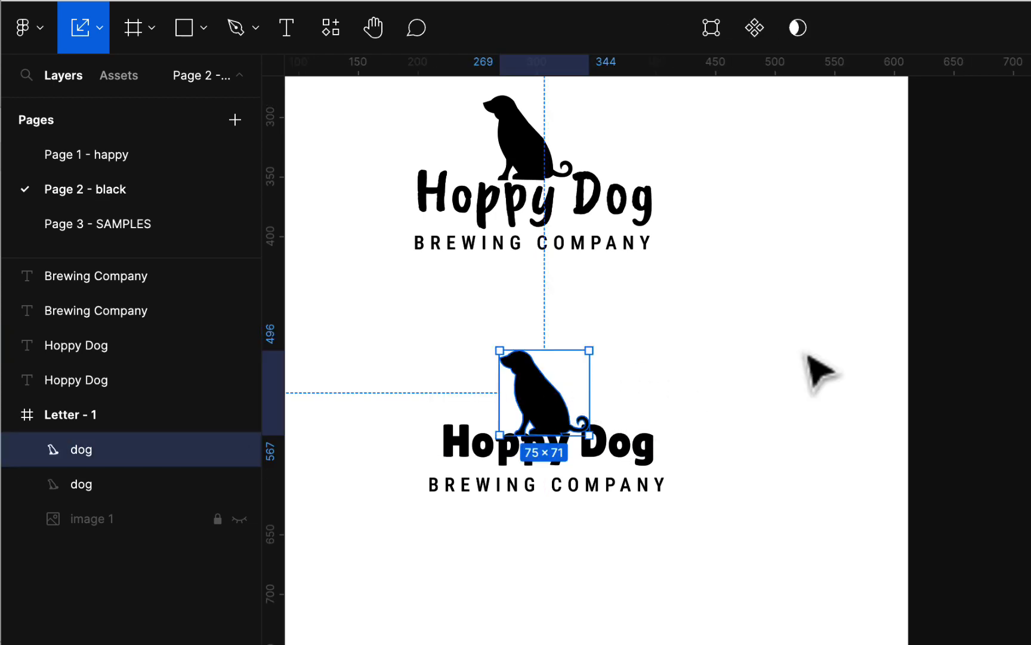
click(99, 27)
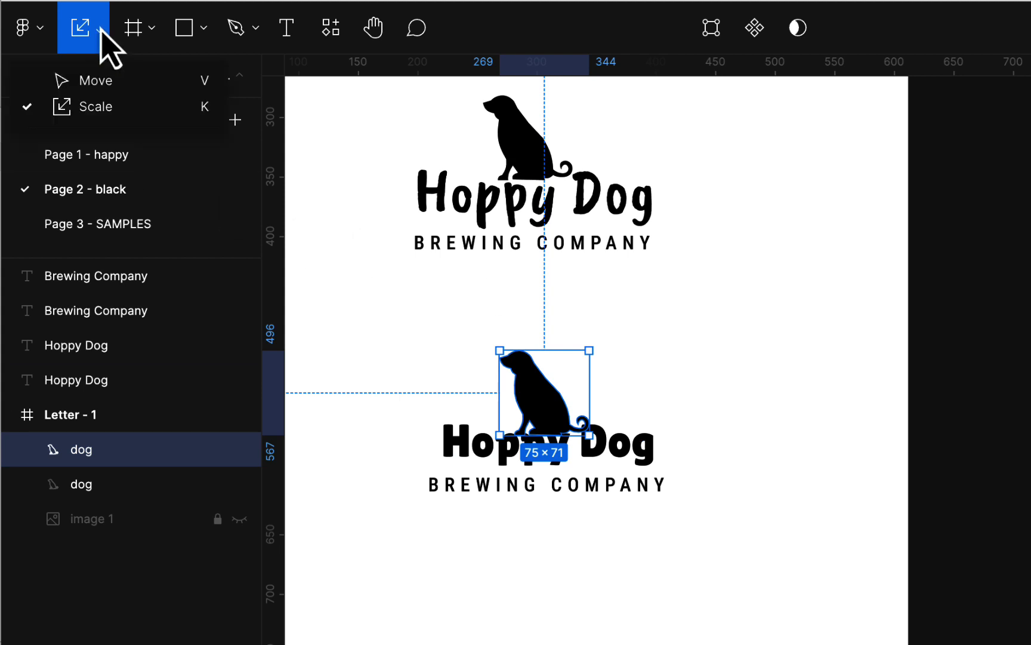
click(95, 87)
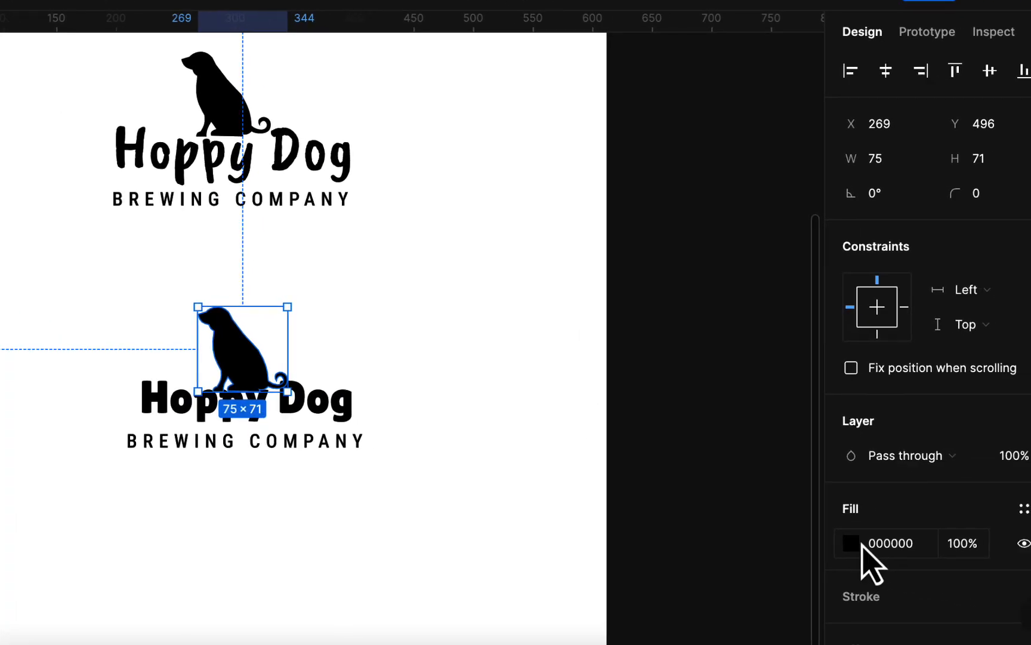
- Trial an orange fill on the lower dog, then restore its black fill
click(1030, 587)
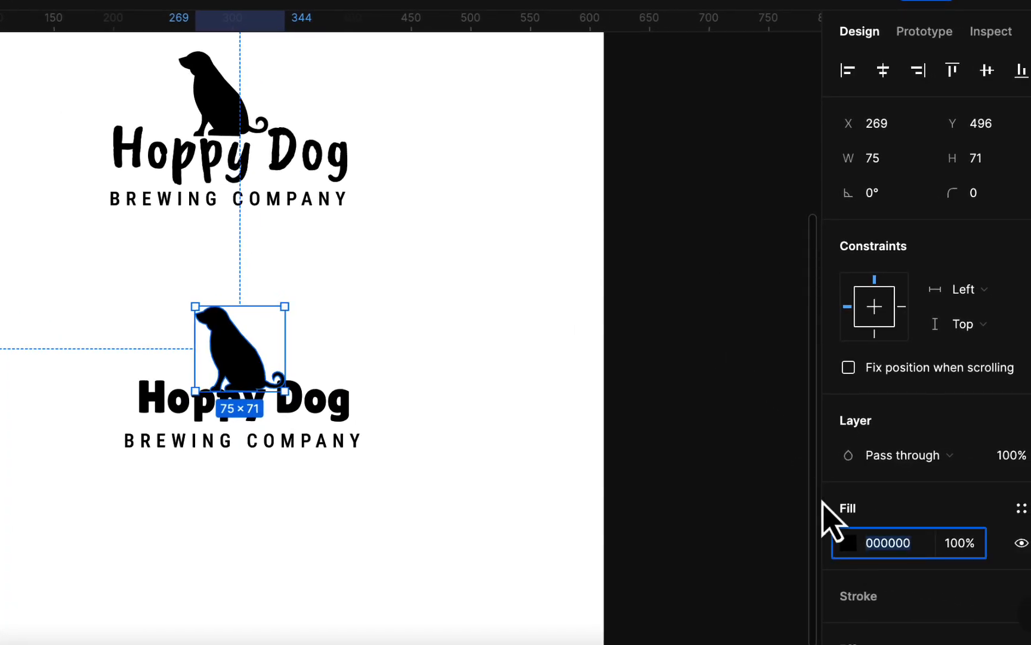
click(852, 546)
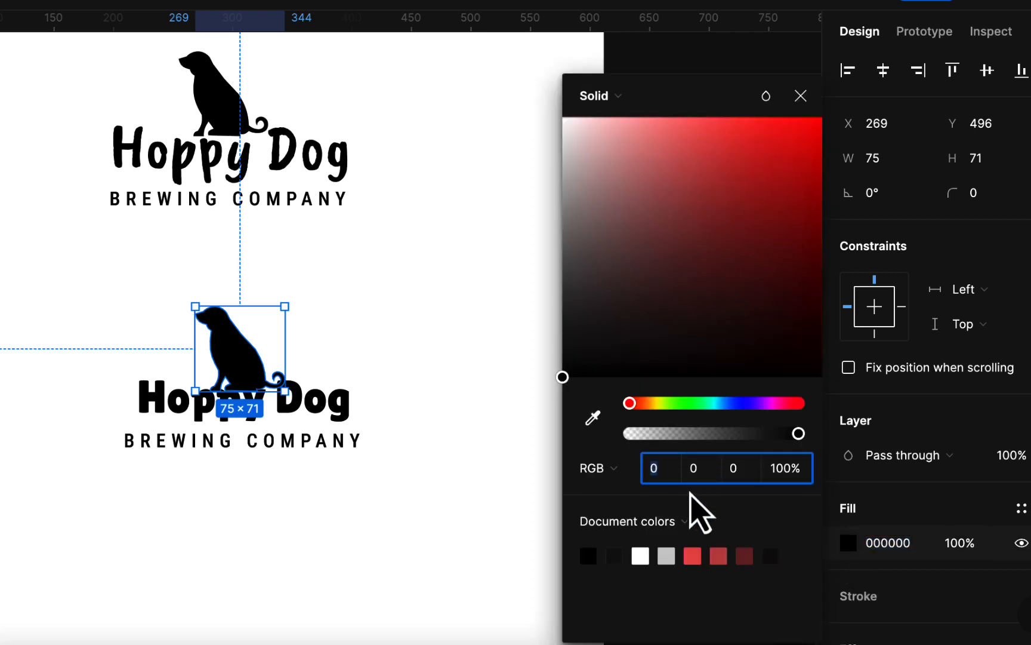
click(659, 403)
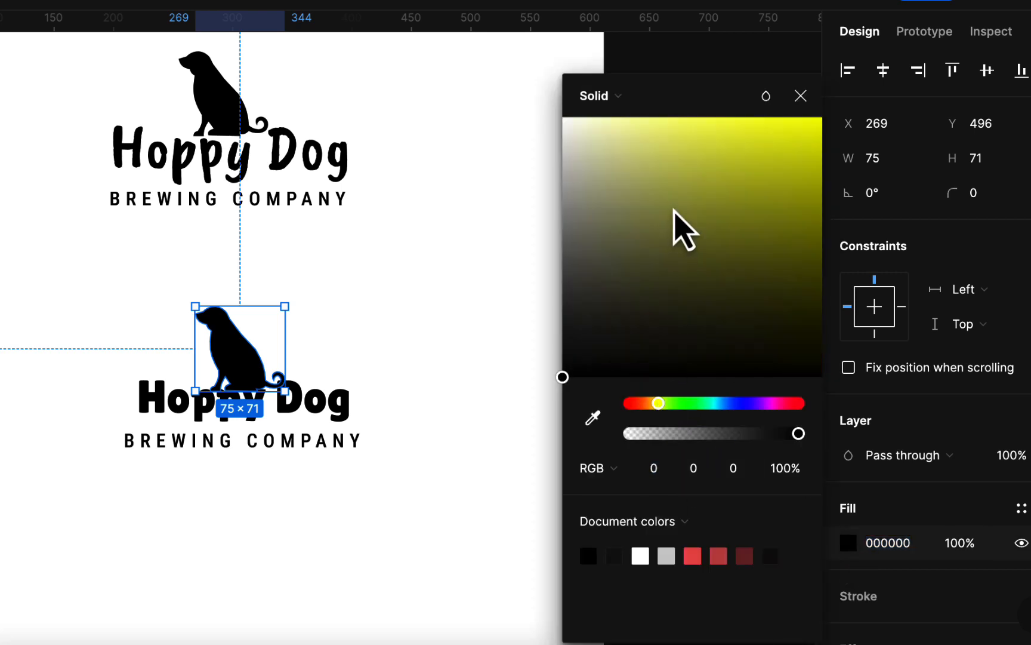
click(650, 404)
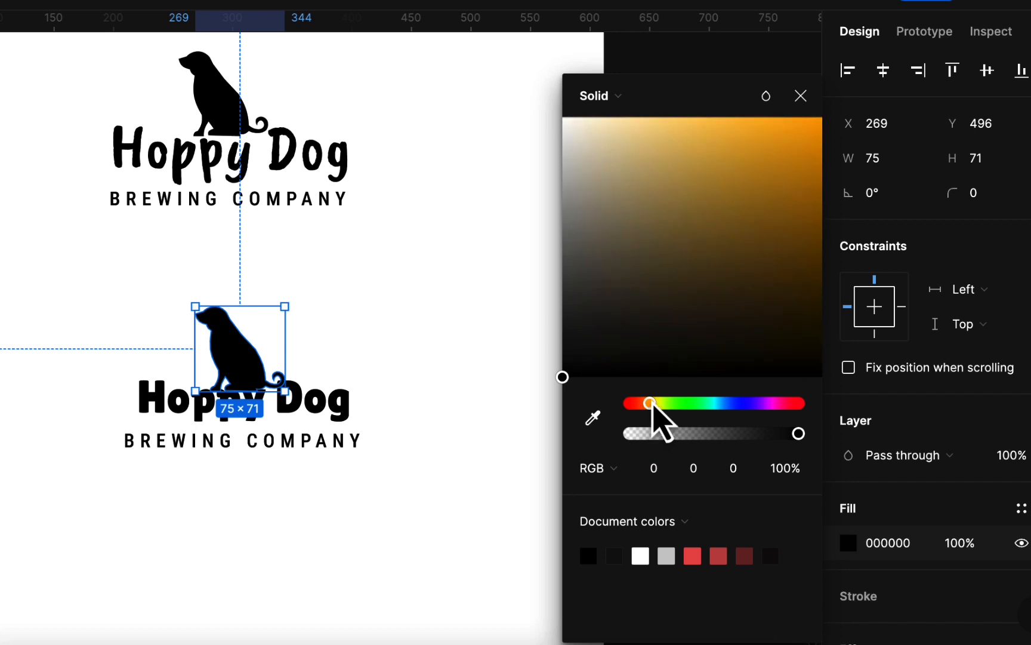
drag(746, 129, 794, 180)
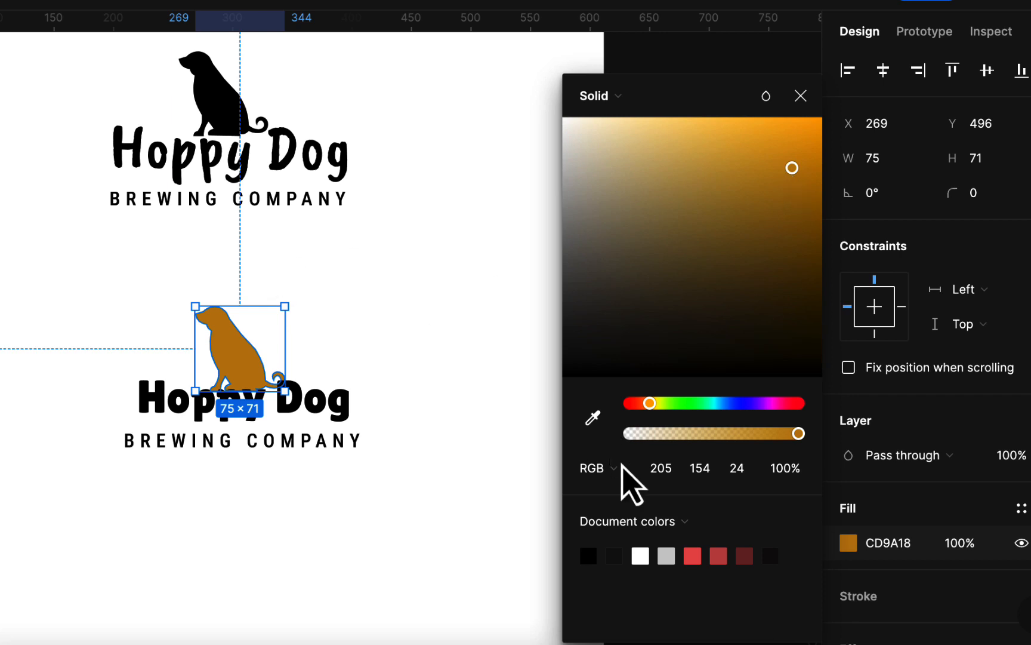
click(591, 556)
click(350, 413)
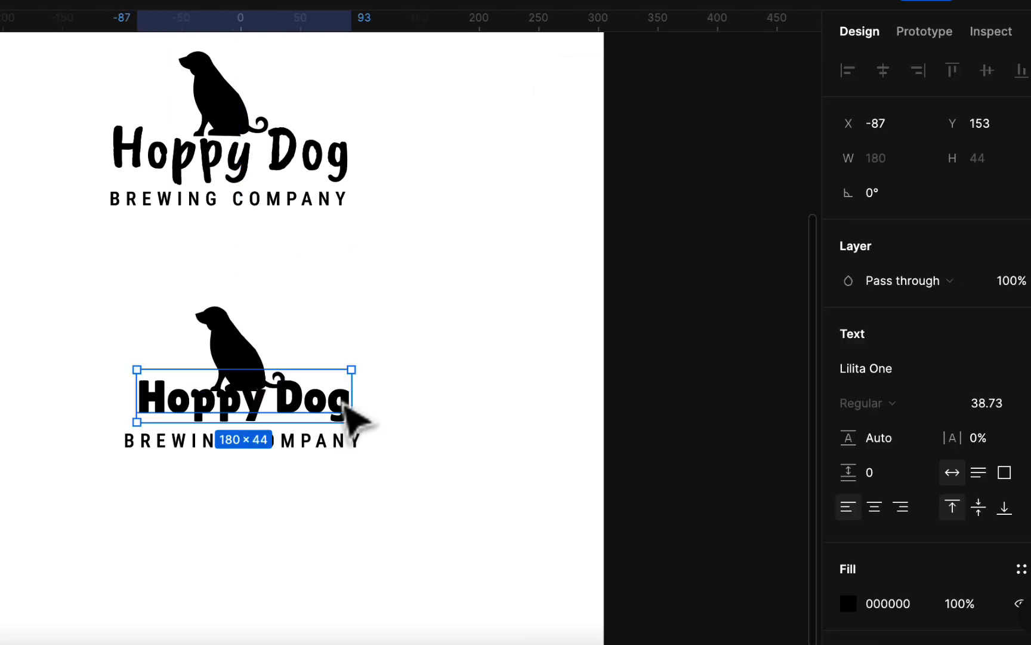
- Try red and orange fills on the lower Hoppy Dog text, settling on dark brown
click(852, 603)
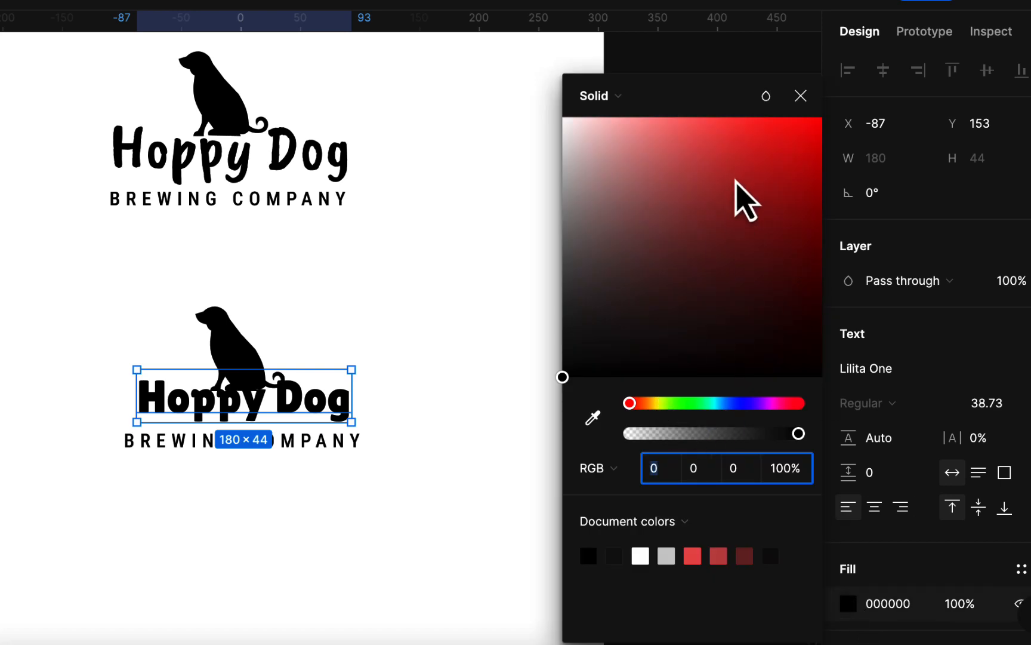
click(725, 135)
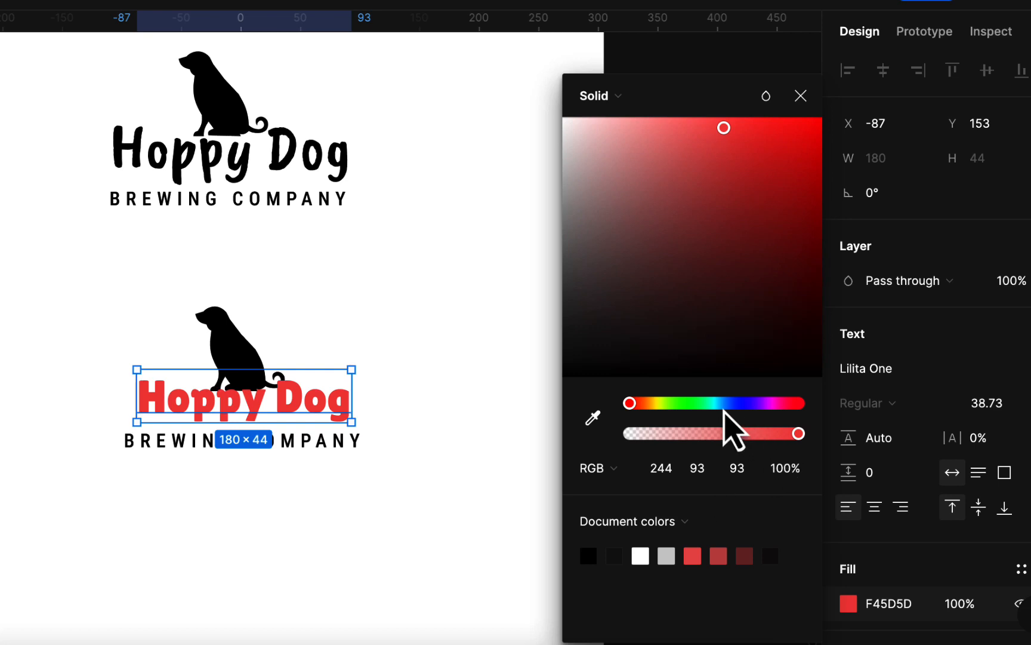
click(650, 403)
click(811, 217)
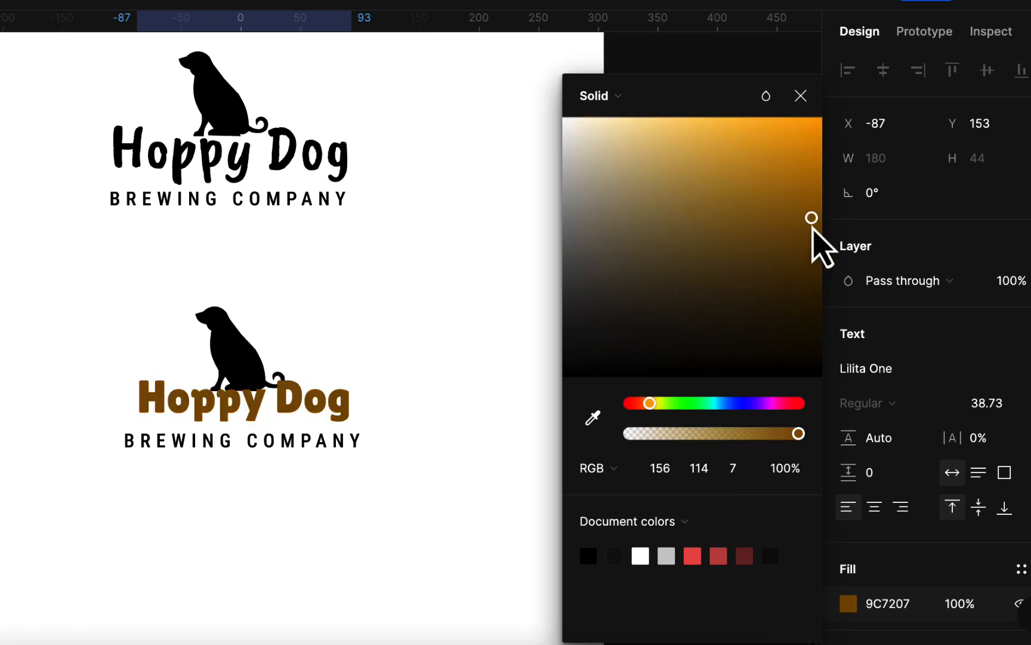
click(422, 461)
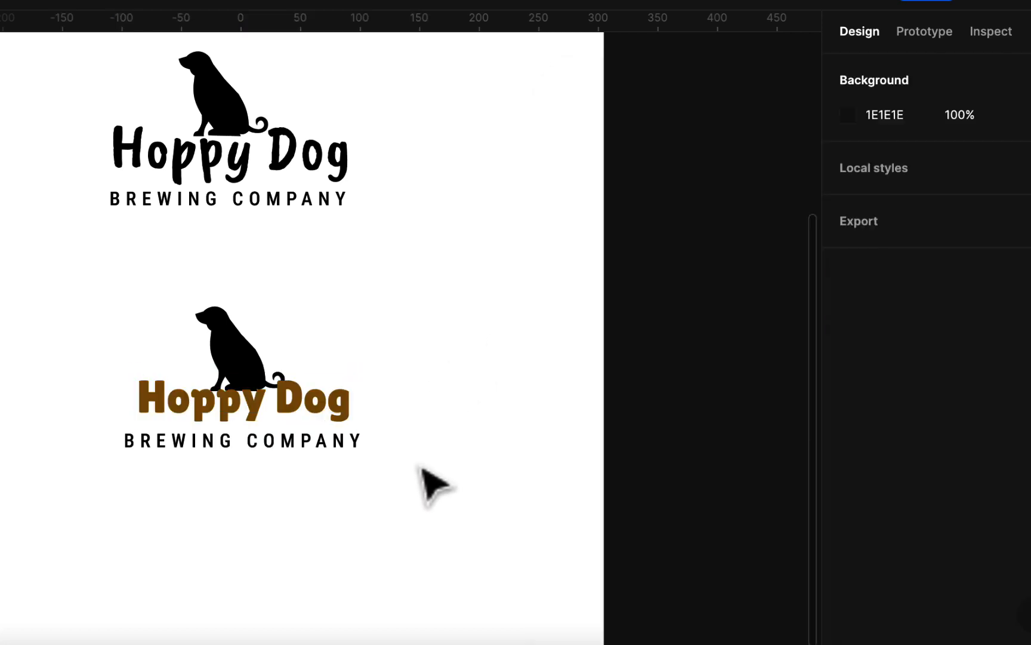
click(345, 413)
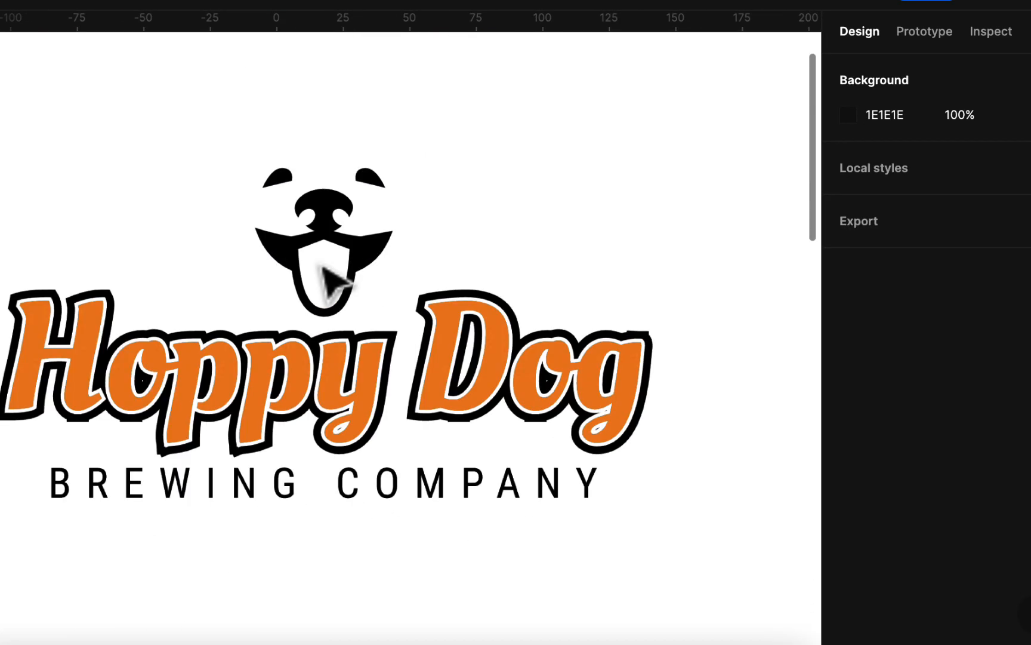
scroll(334, 281, down, 2)
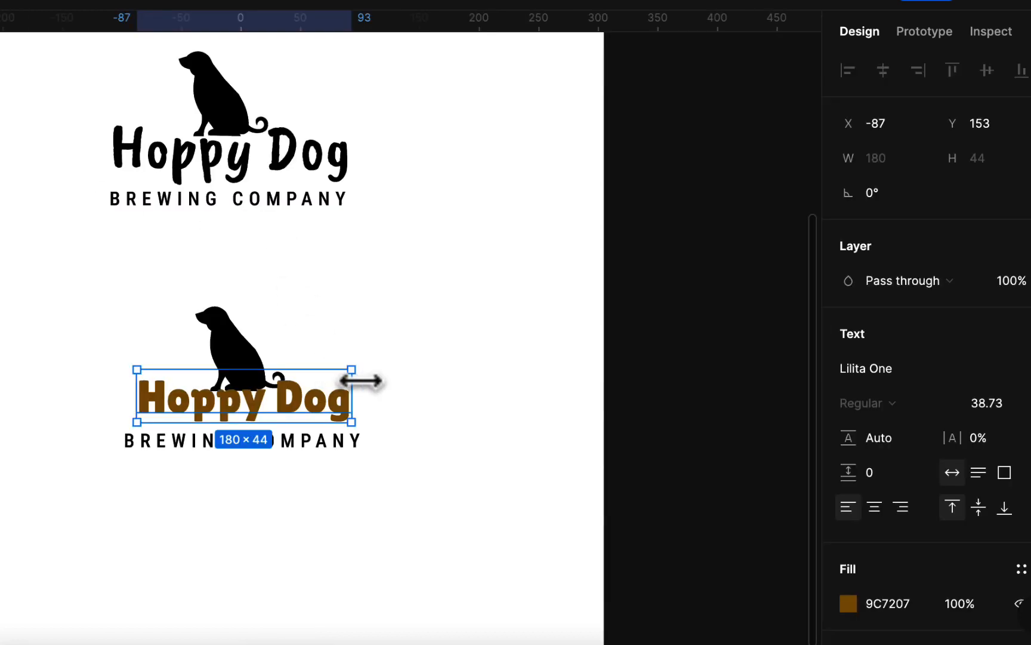
- Fill the Hoppy Dog text yellow FFD568 and add a black outside stroke of weight 2
click(851, 608)
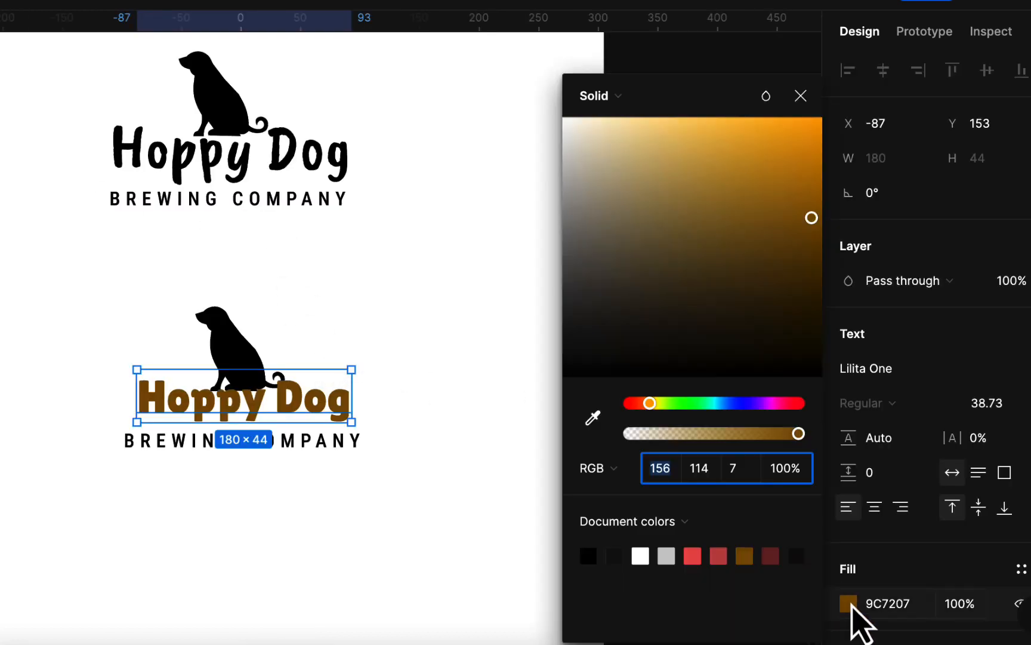
click(716, 119)
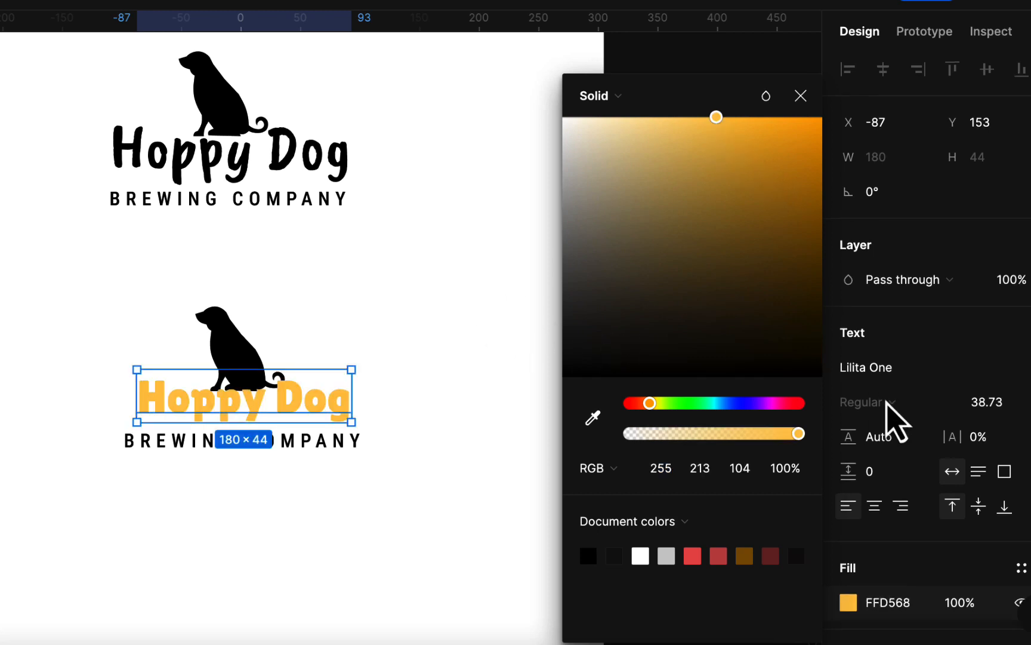
scroll(889, 417, down, 3)
click(1026, 528)
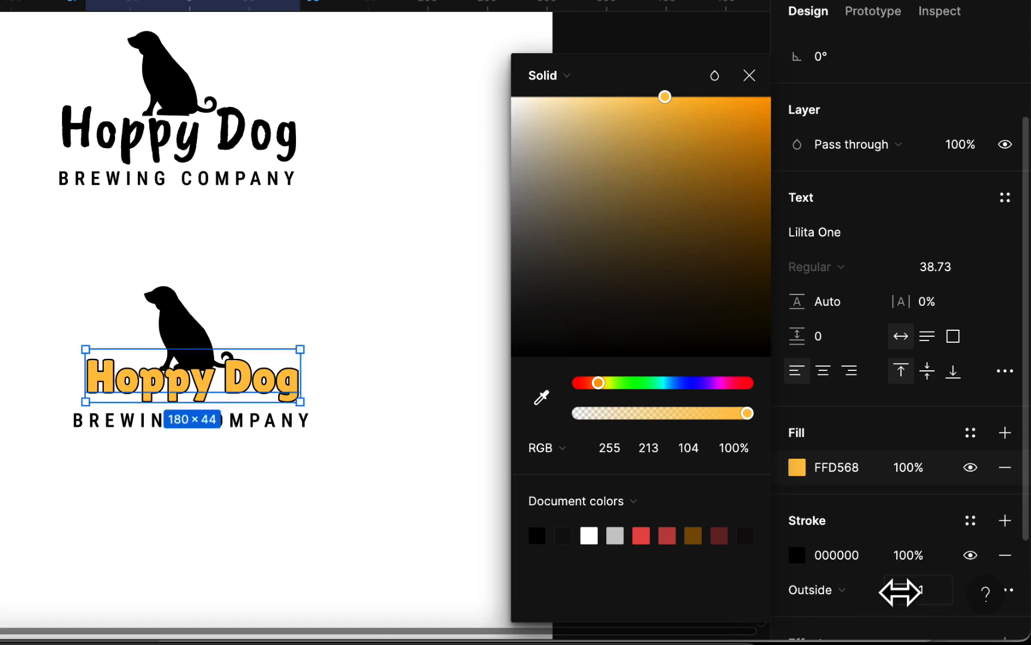
drag(902, 591, 905, 592)
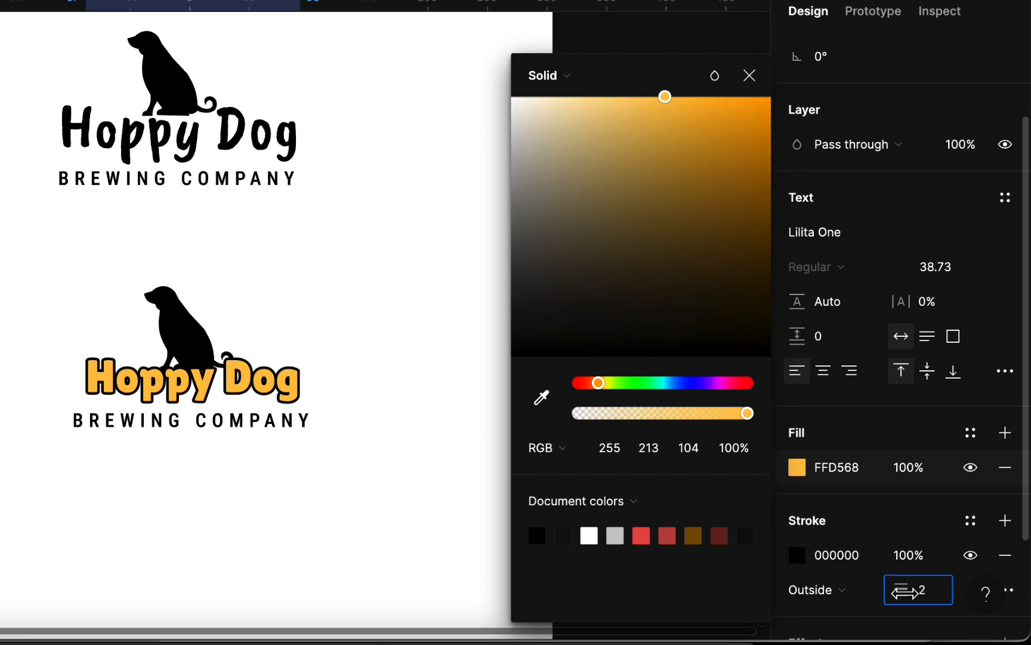
click(383, 402)
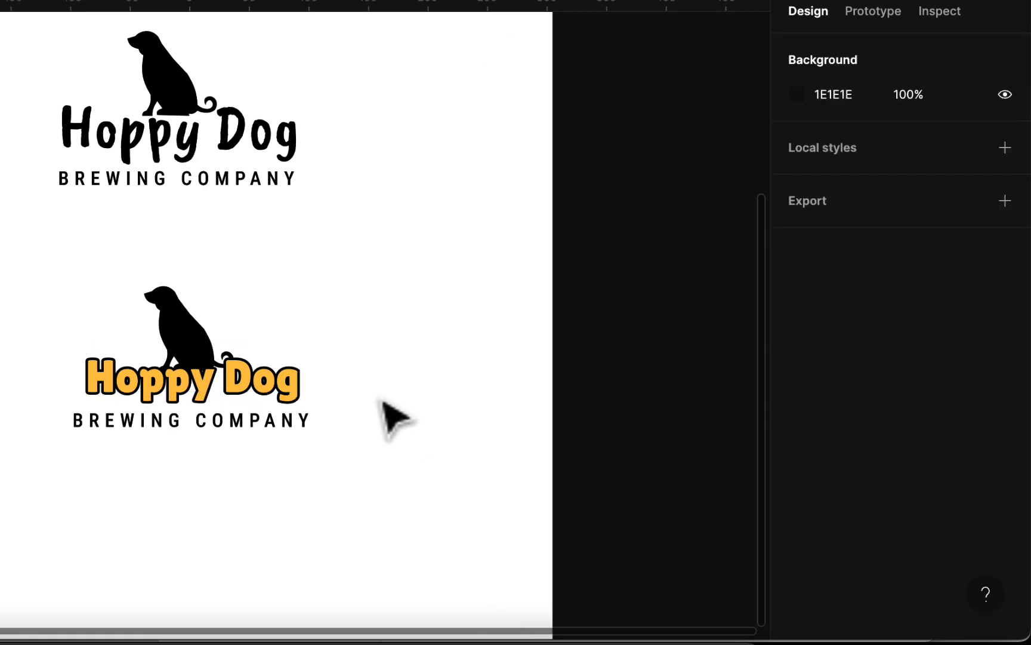
- Scale the BREWING COMPANY line under the yellow Hoppy Dog to 0.9x, making it 179 × 17
click(298, 425)
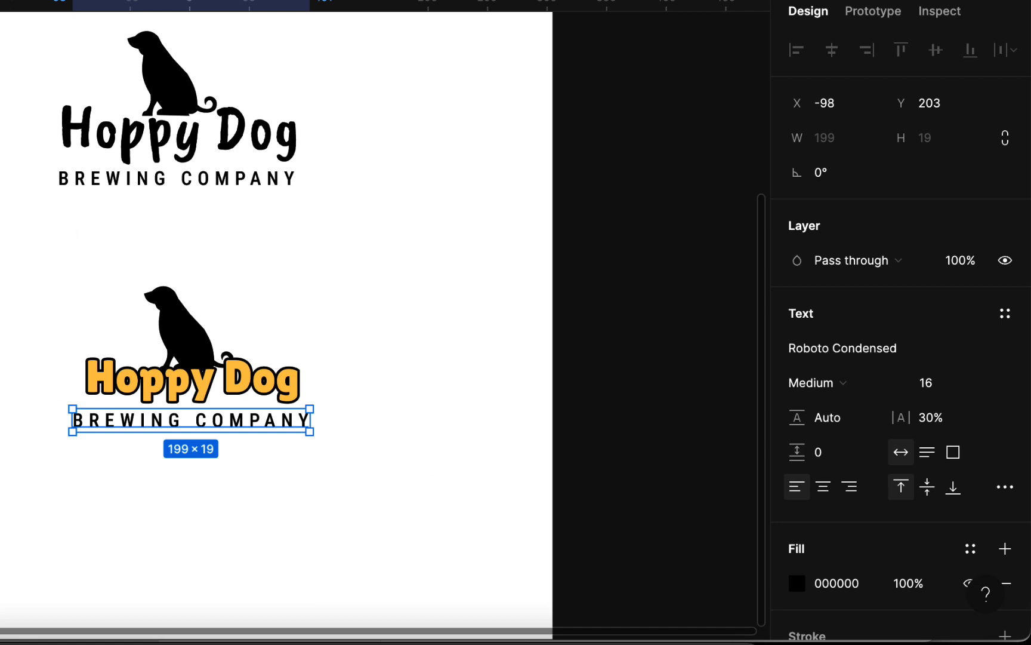
key(k)
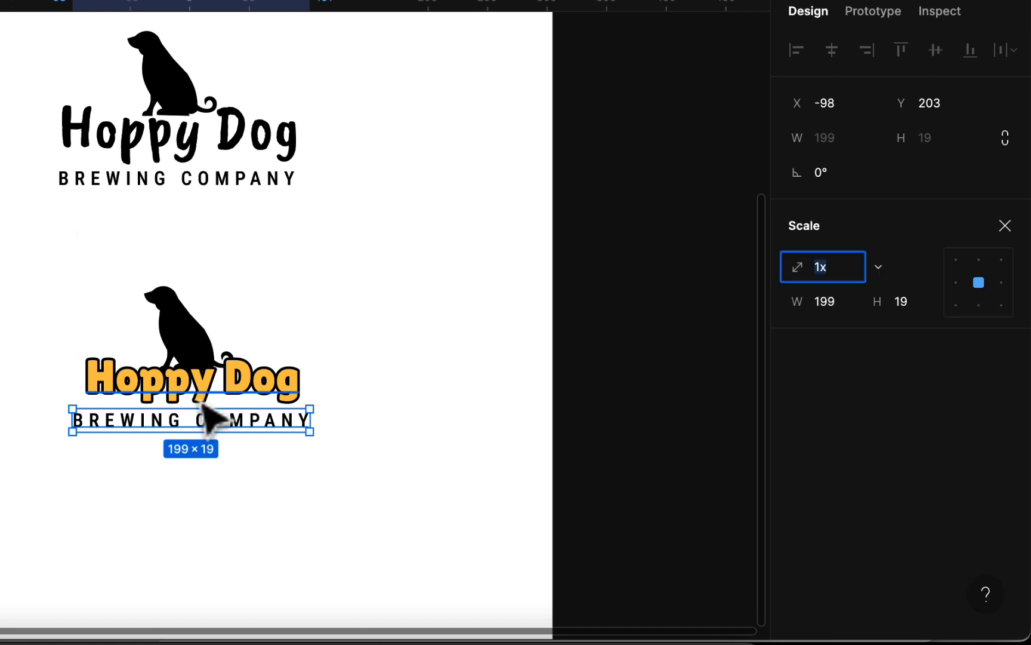
scroll(212, 418, up, 5)
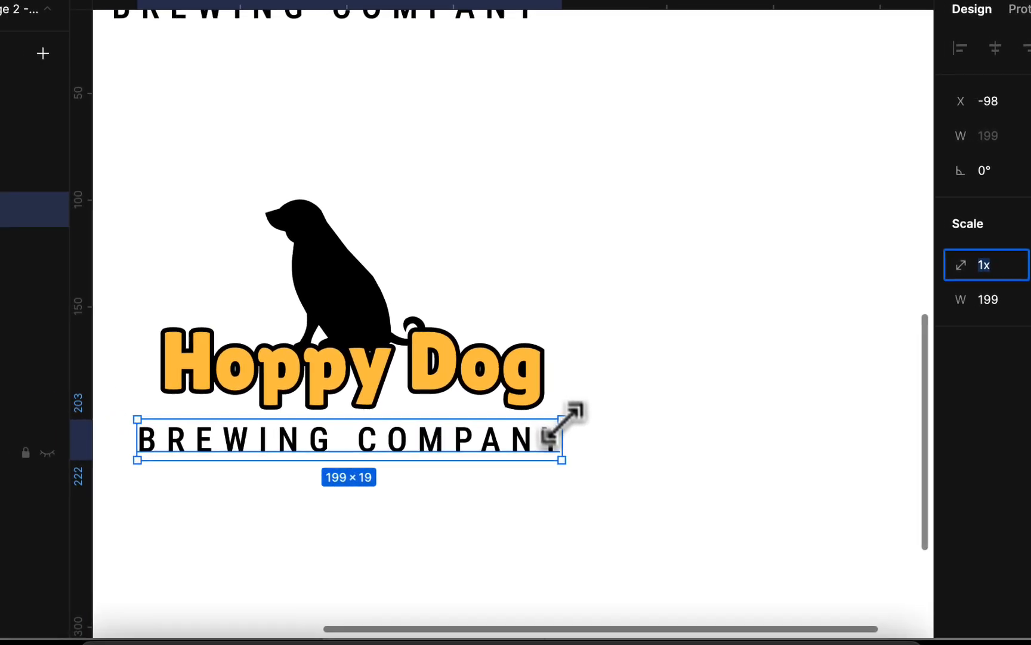
drag(561, 420, 532, 448)
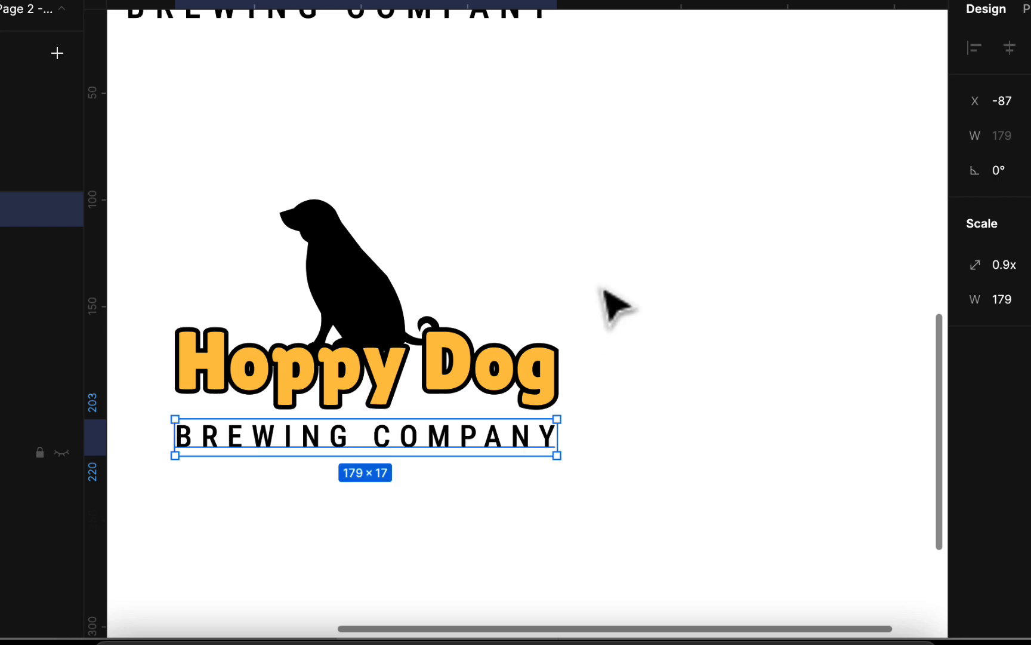
click(604, 280)
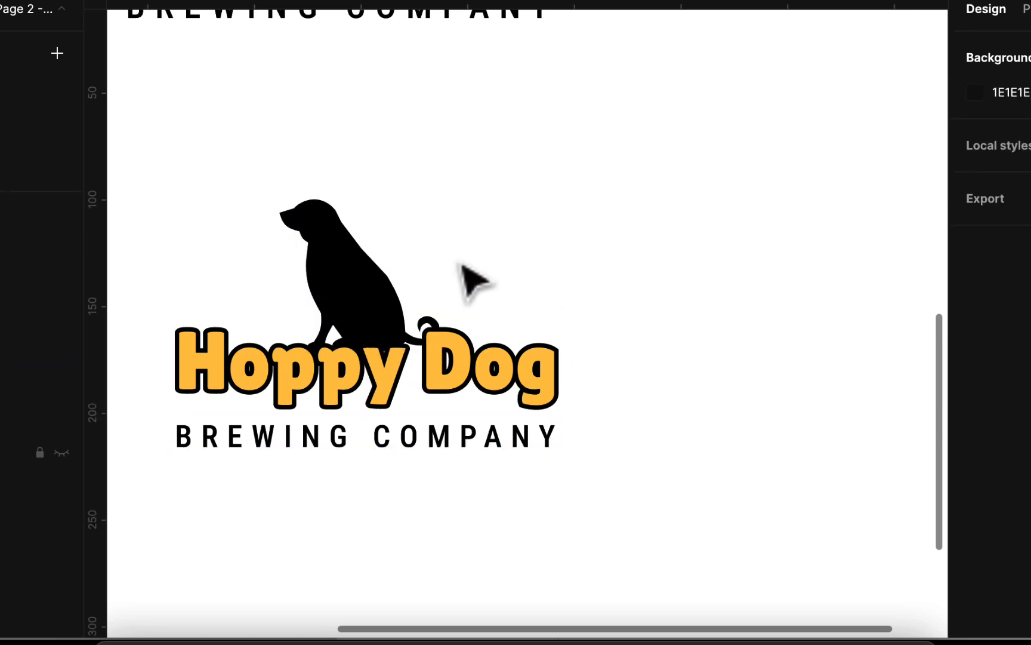
click(329, 258)
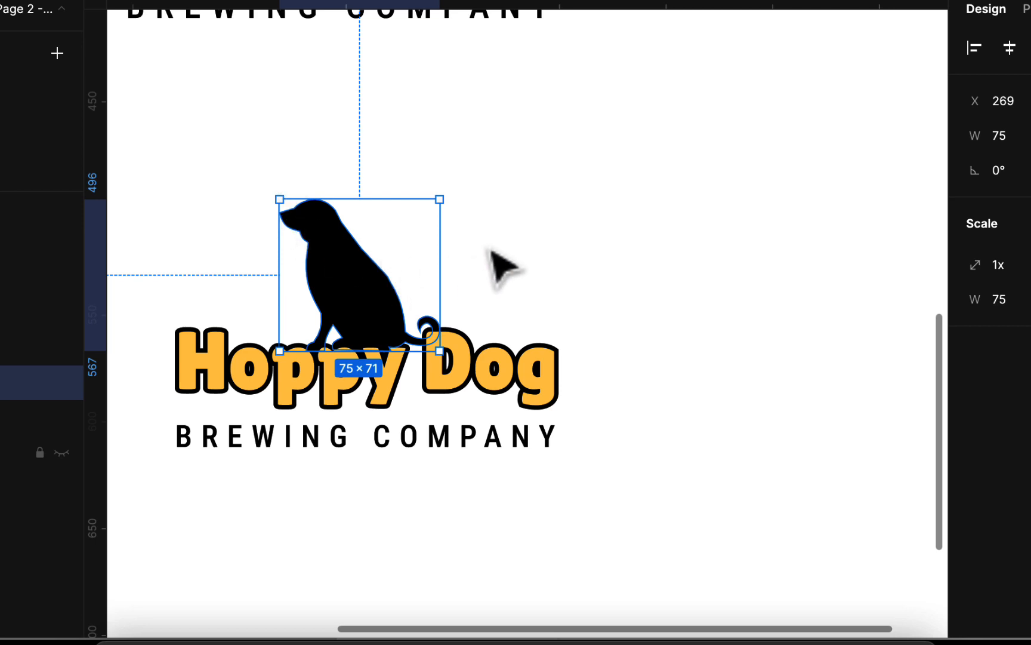
- Move both Hoppy Dog and both Brewing Company text layers into the Letter - 1 frame
click(502, 265)
click(365, 301)
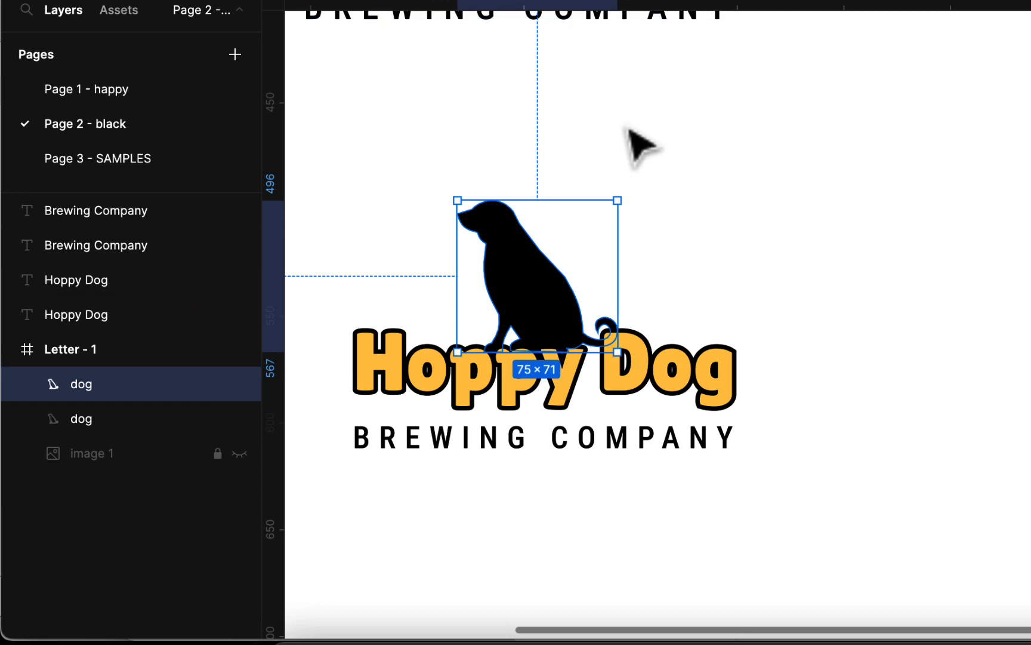
scroll(641, 146, down, 3)
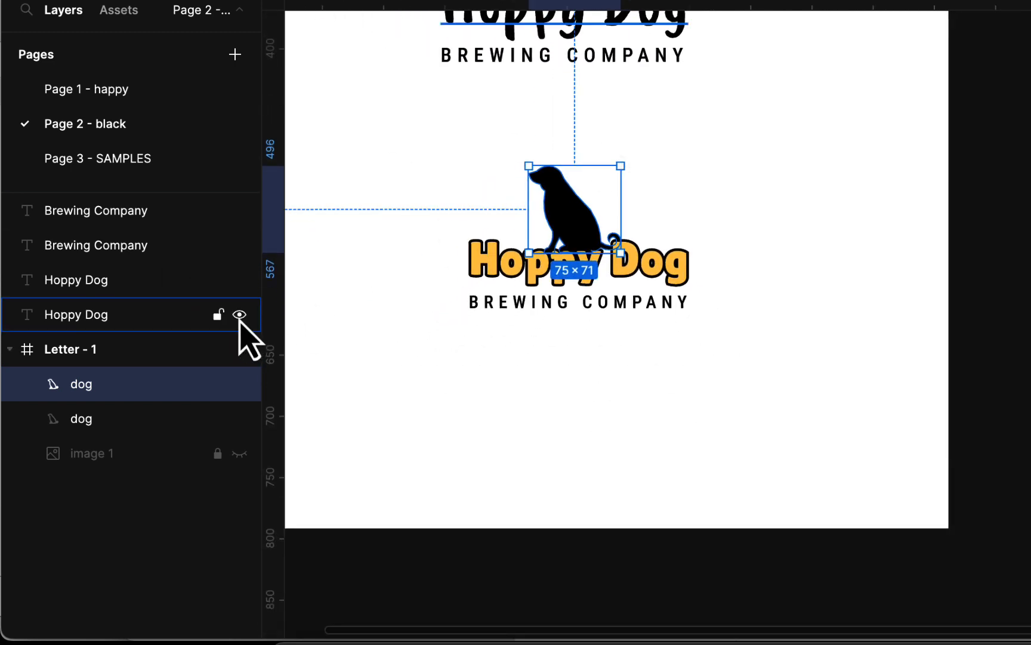
click(136, 214)
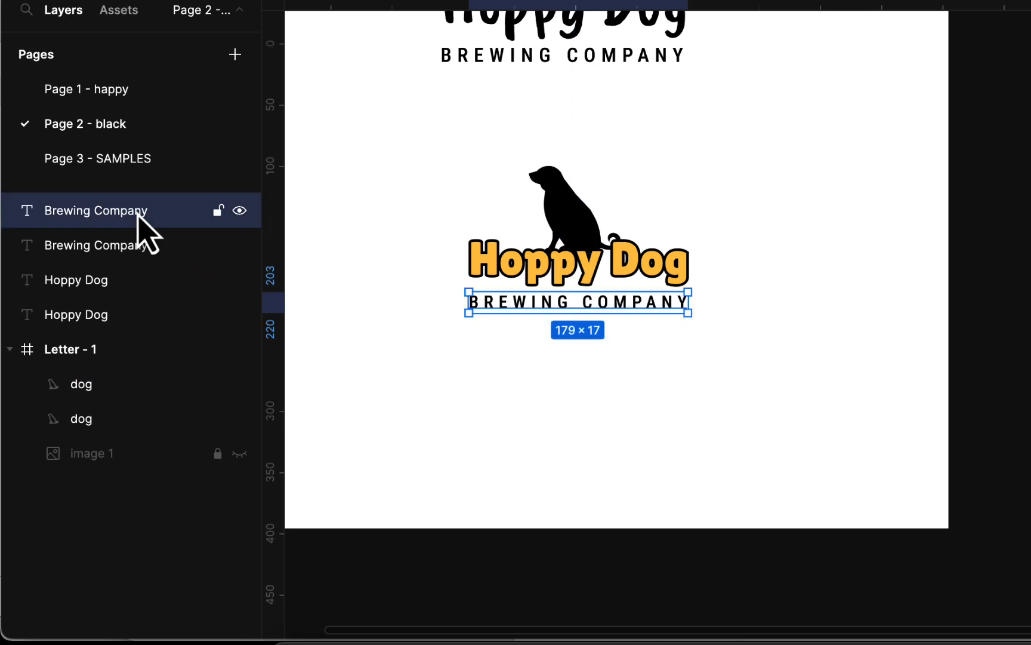
shift+click(122, 247)
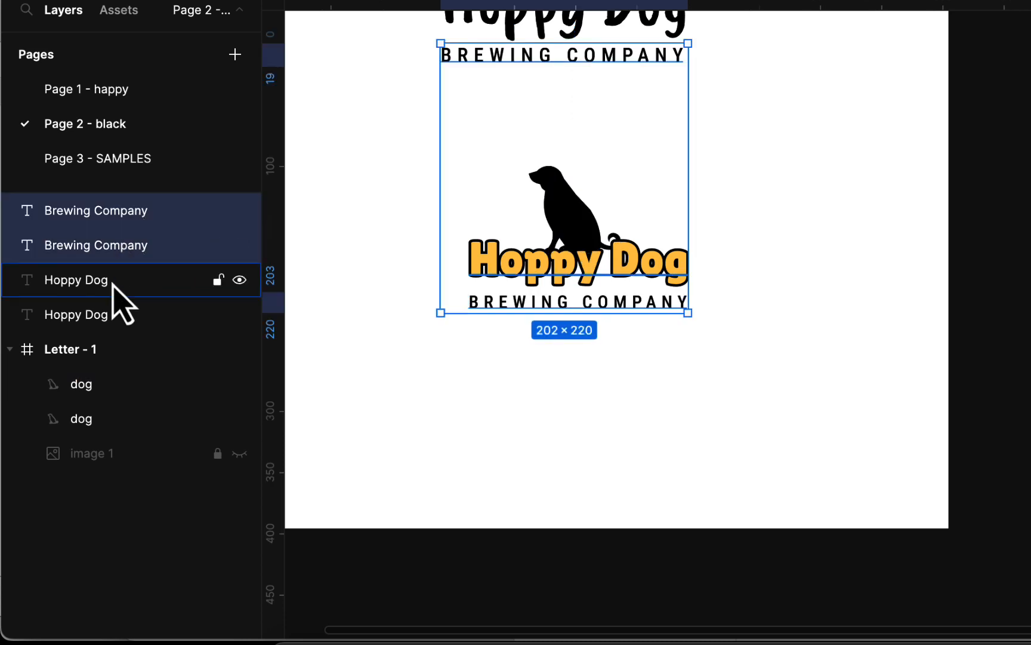
shift+click(116, 285)
shift+click(111, 316)
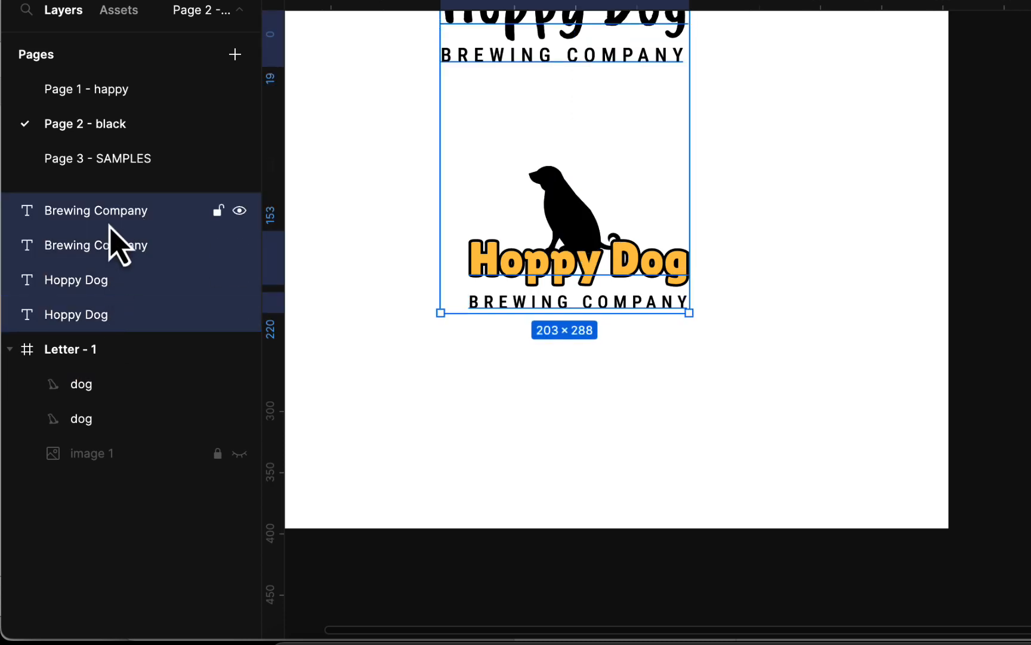
drag(94, 361, 94, 358)
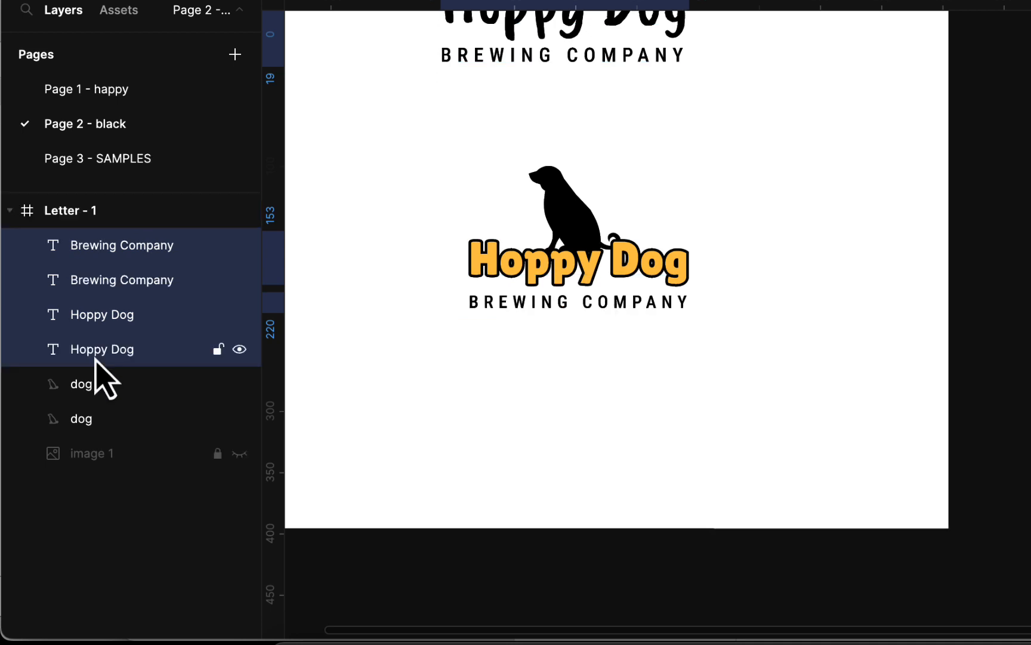
- Restack the lower dog vector layer up among the text layers, above Hoppy Dog
click(471, 361)
click(567, 208)
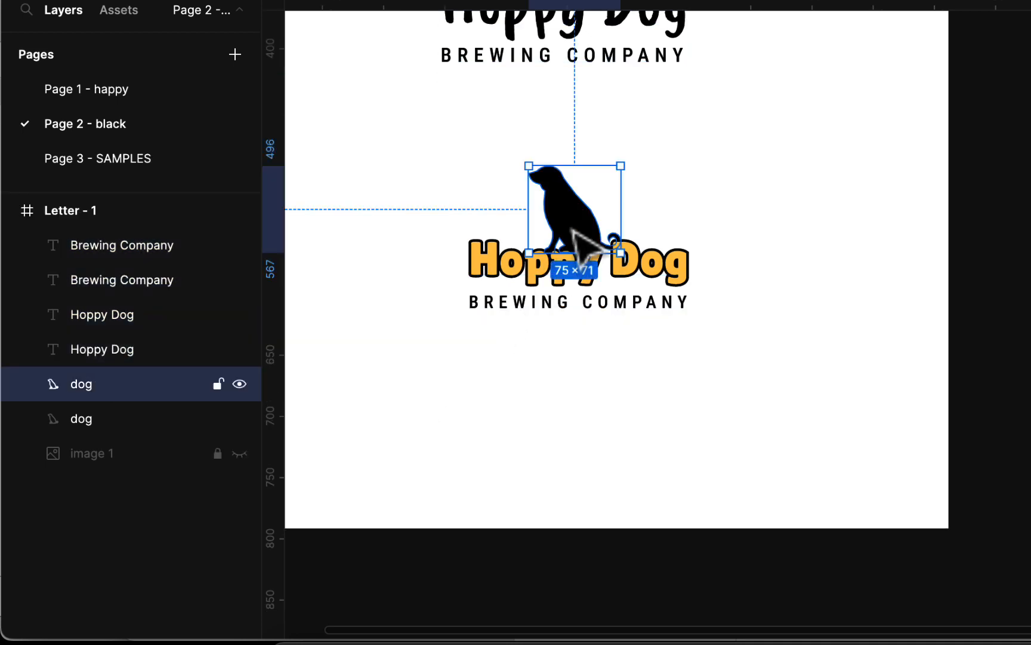
drag(82, 394, 99, 298)
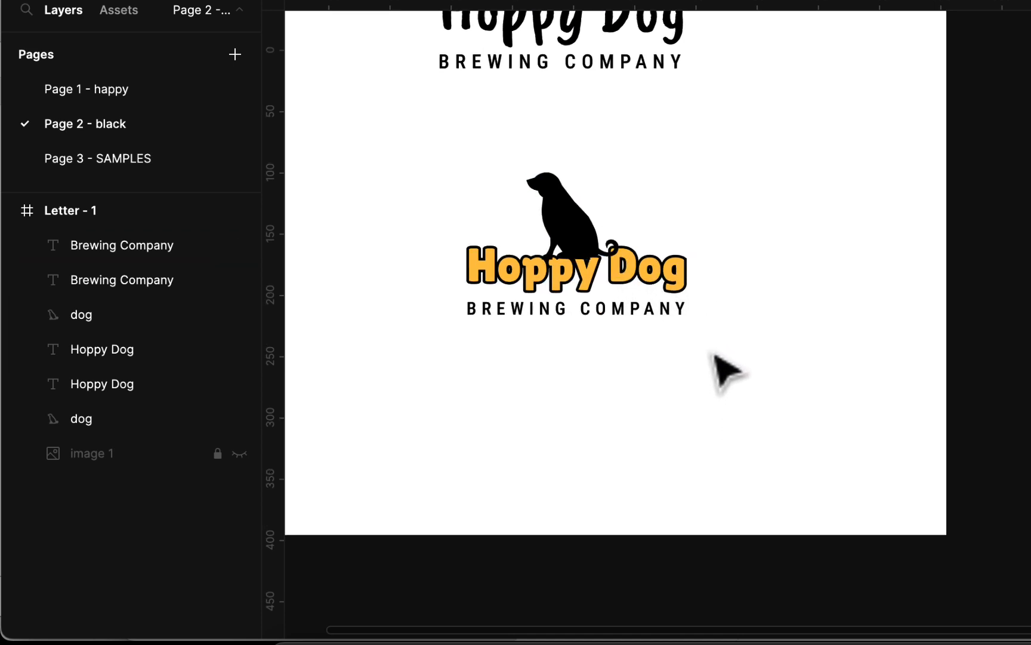
- Shrink the black logo to about 177 × 115 and re-centre it above the yellow logo
scroll(725, 368, up, 5)
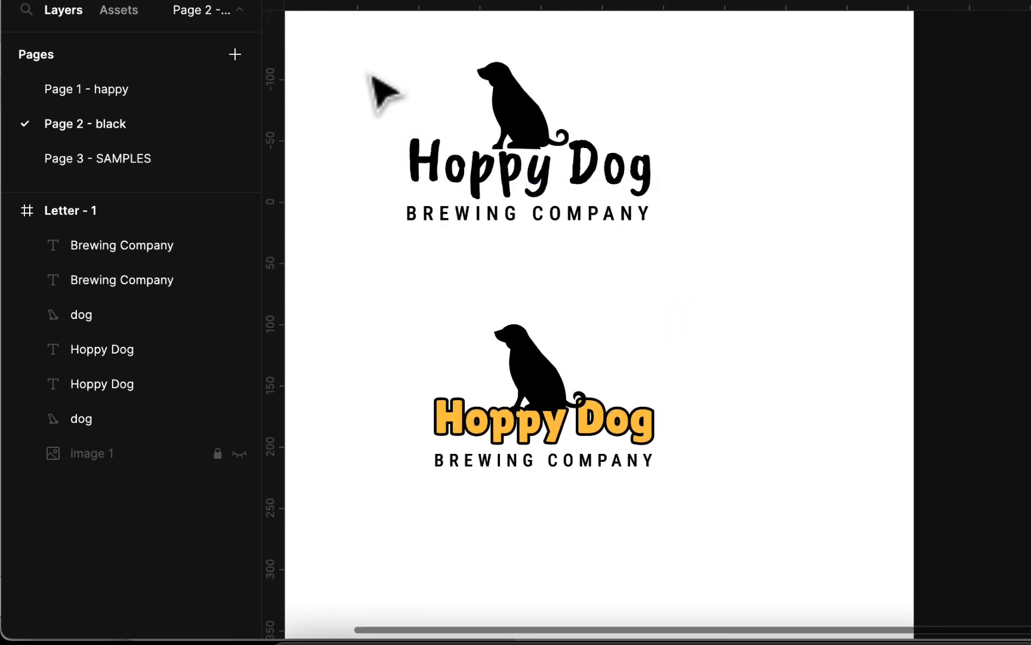
drag(366, 64, 705, 264)
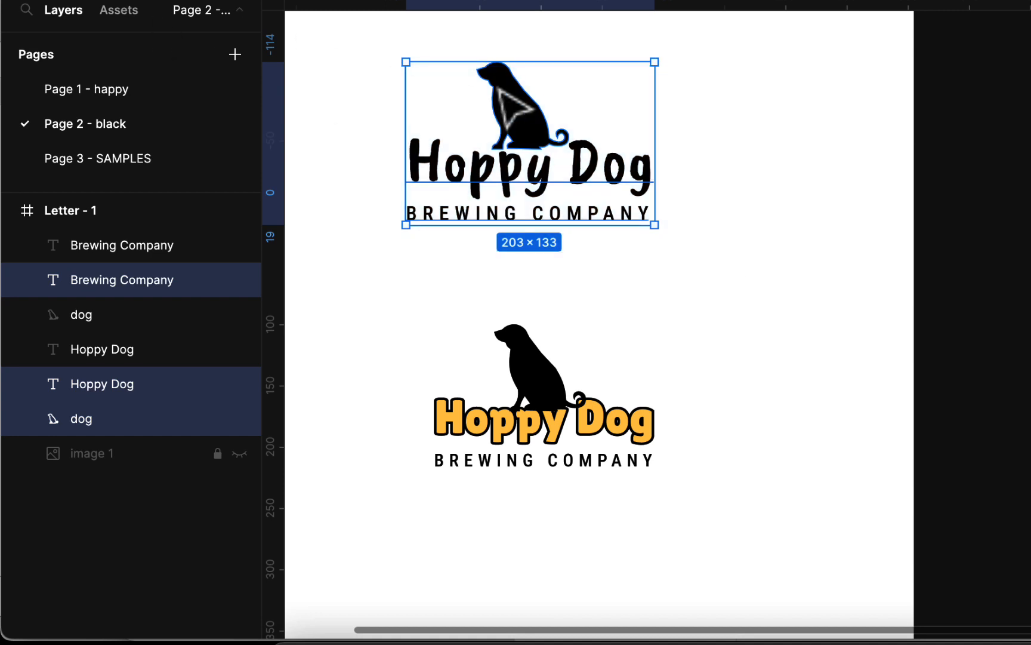
drag(655, 62, 619, 86)
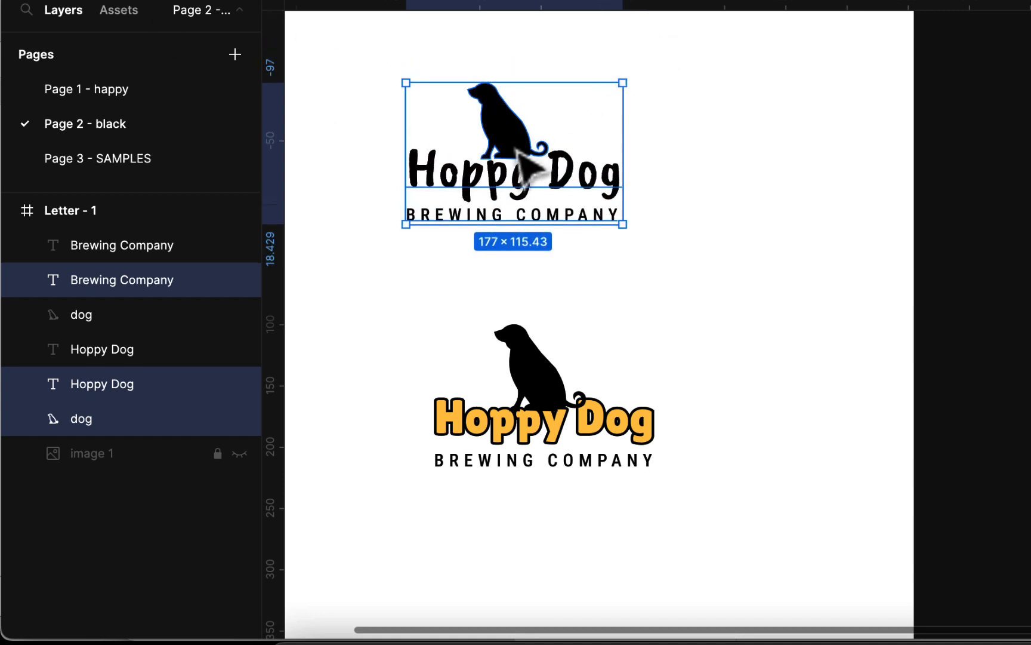
drag(529, 168, 555, 190)
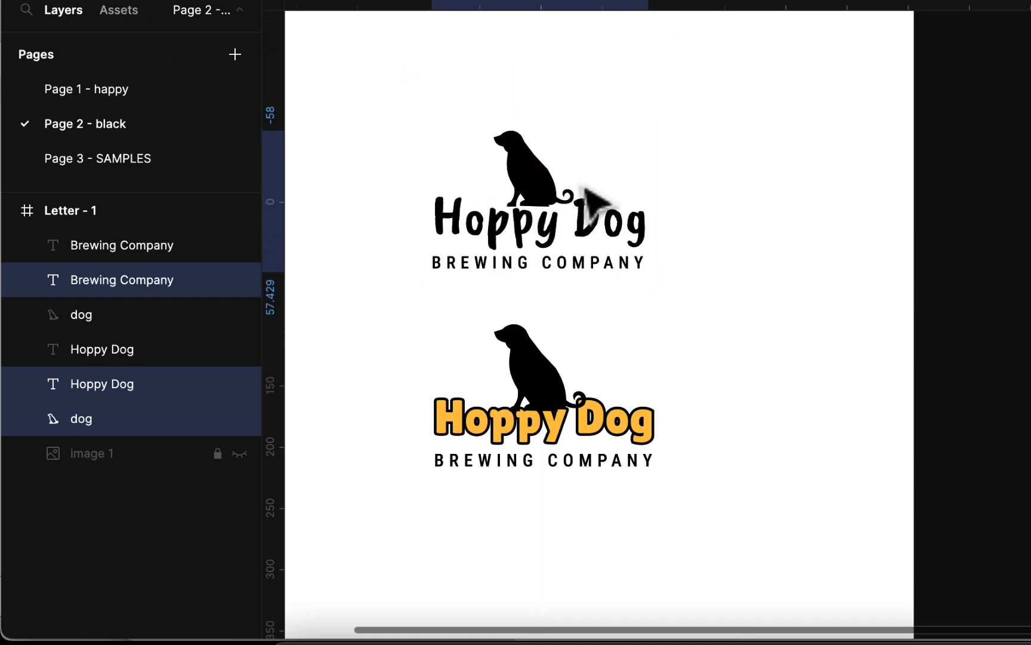
click(755, 265)
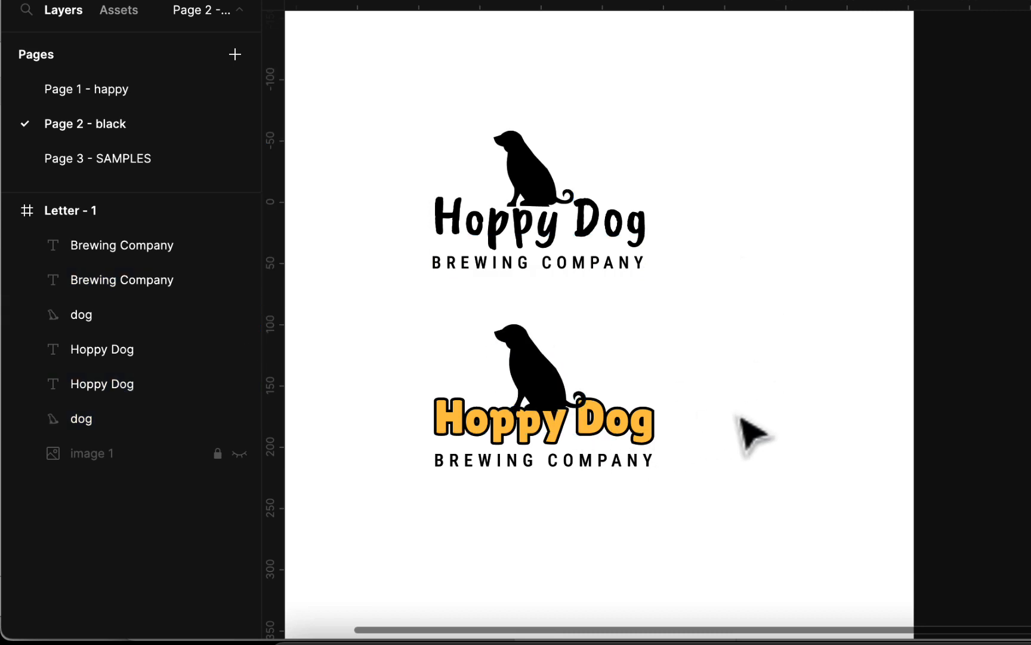
click(154, 96)
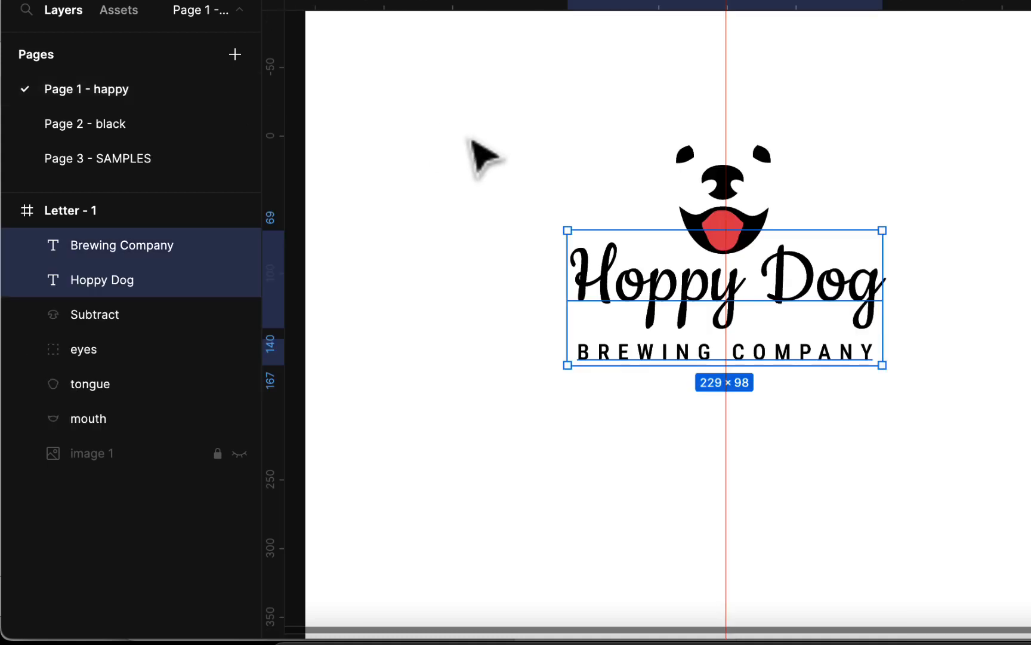
click(854, 479)
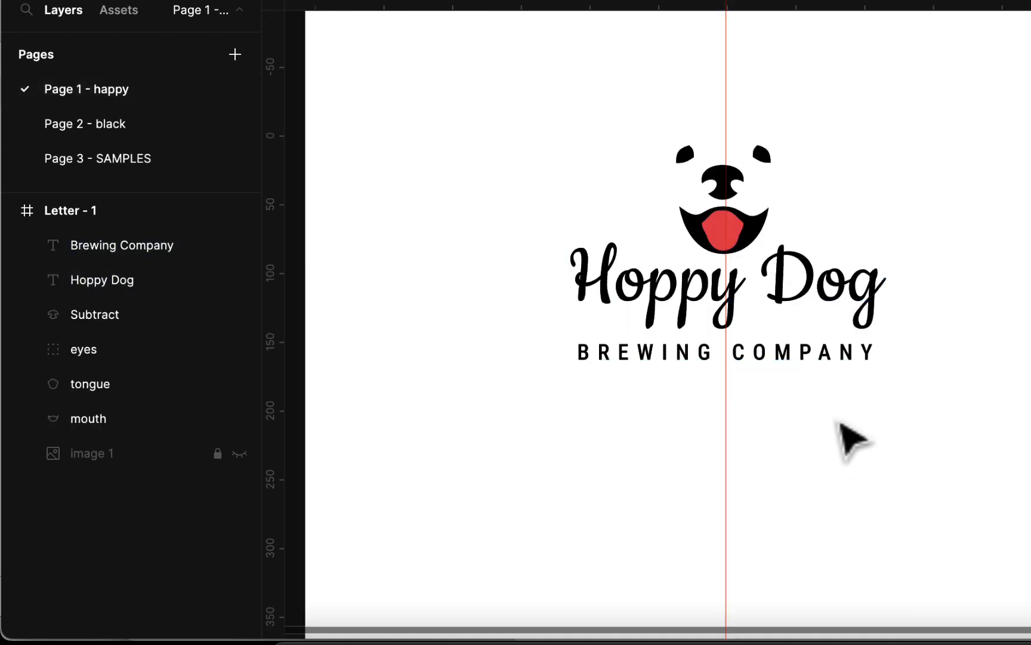
scroll(852, 442, down, 3)
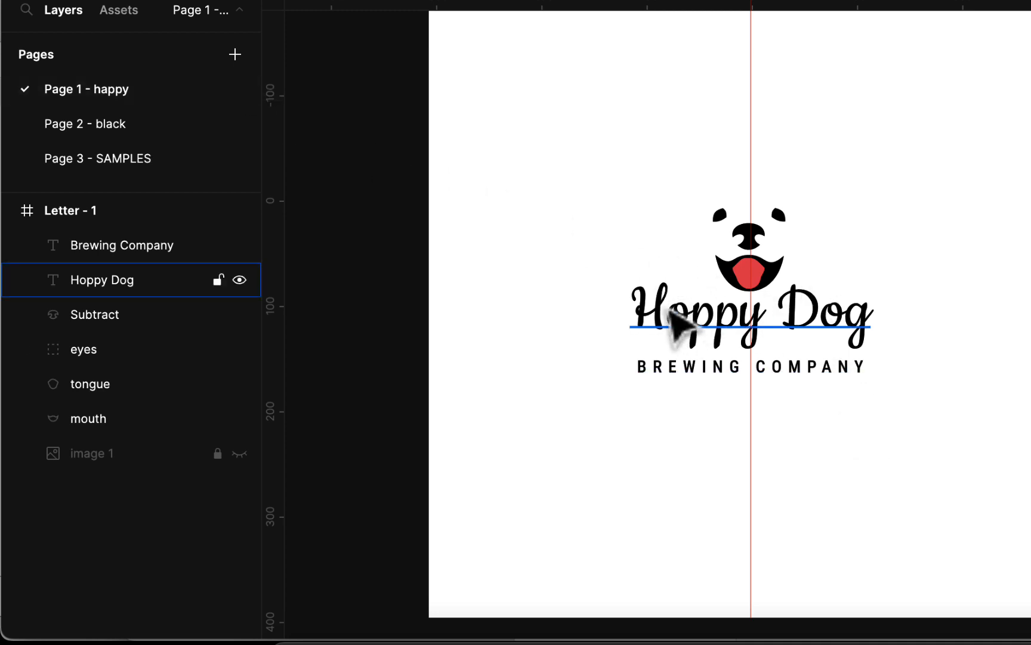
click(157, 124)
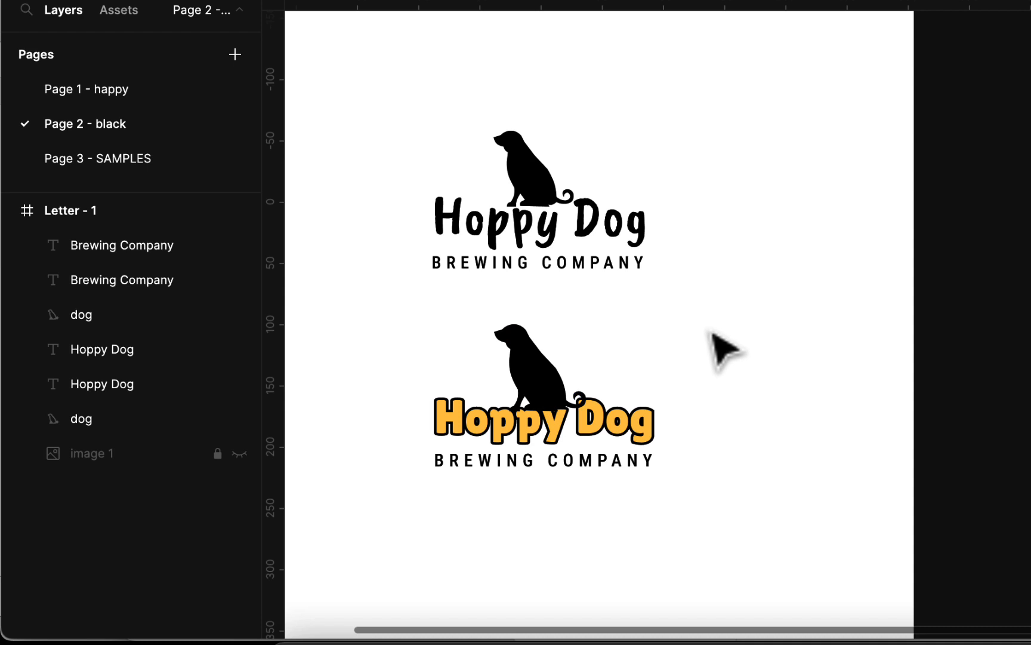
scroll(716, 343, down, 2)
scroll(716, 343, up, 2)
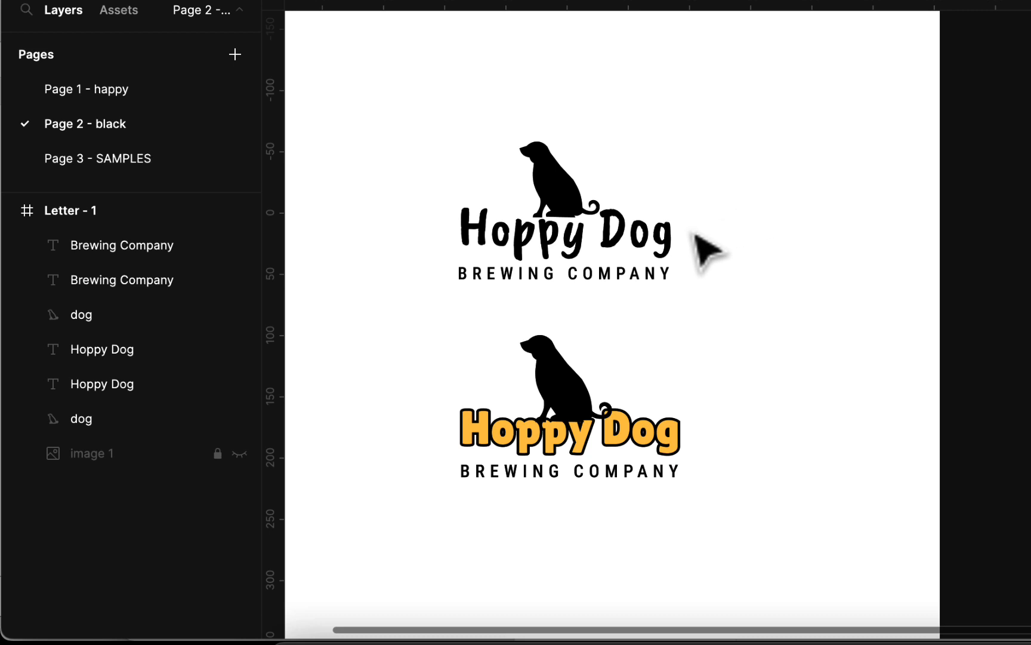
- On Page 1 - happy, group the smiling-dog logo's six layers and place a copy below
click(129, 100)
drag(606, 160, 950, 450)
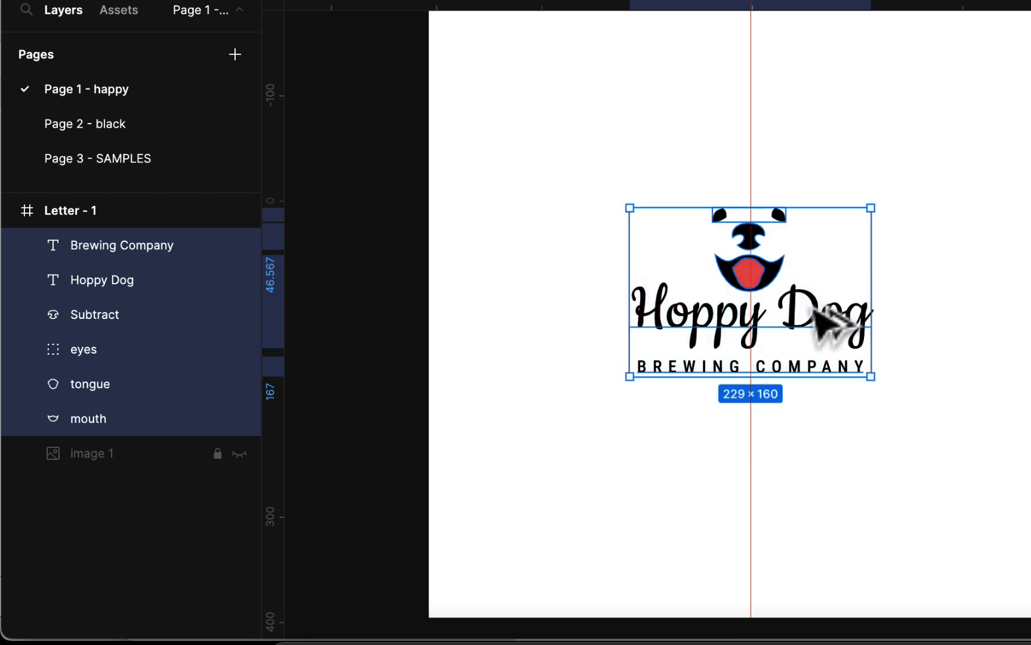
drag(815, 310, 821, 500)
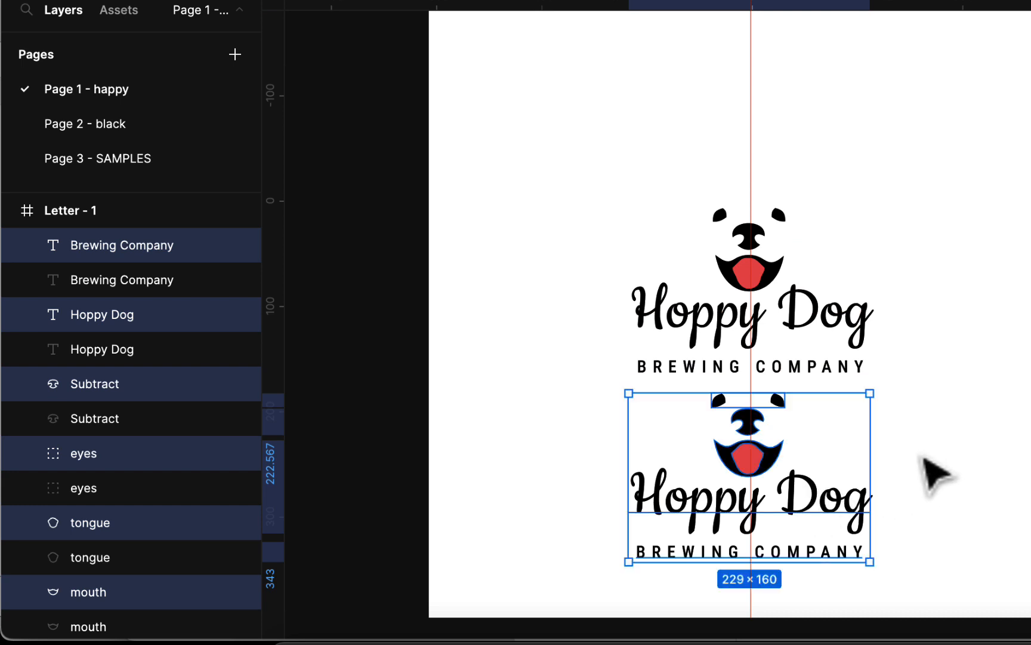
click(898, 461)
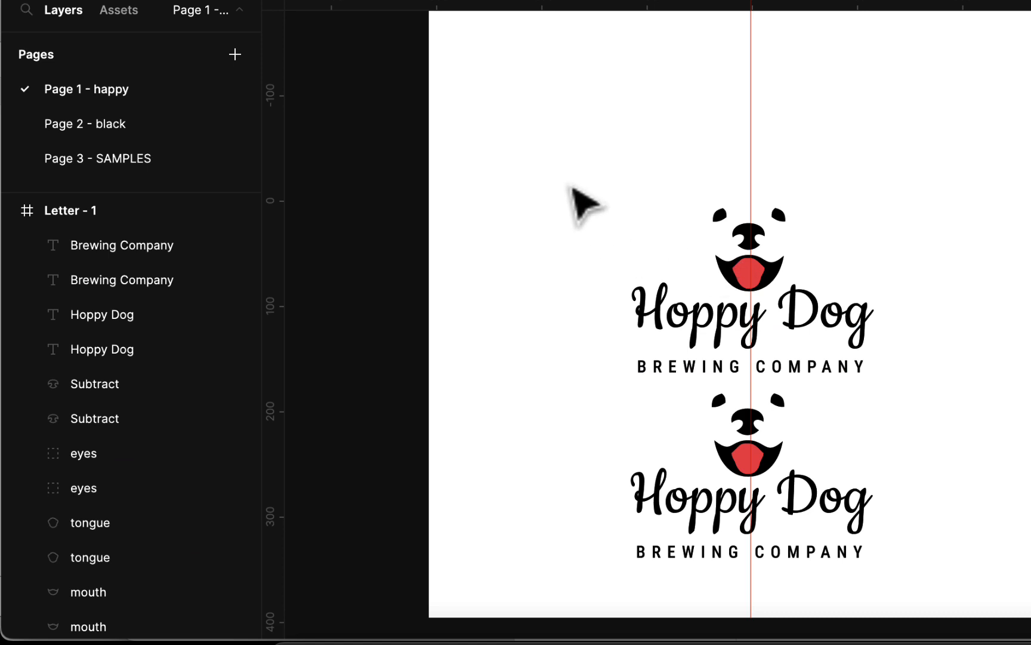
key(super+z)
key(super+z)
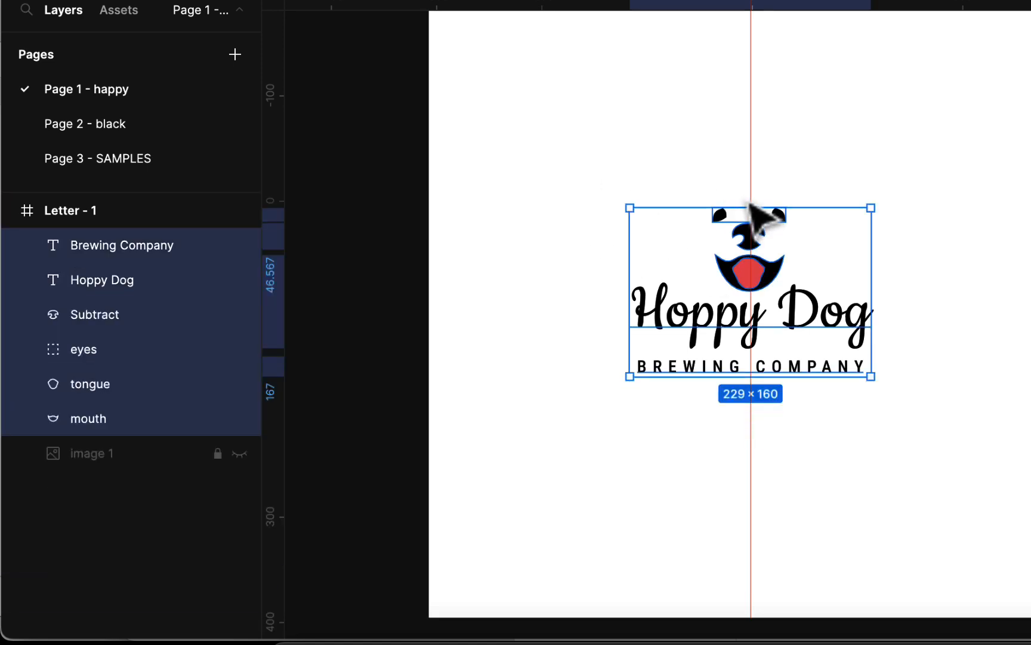
key(super+g)
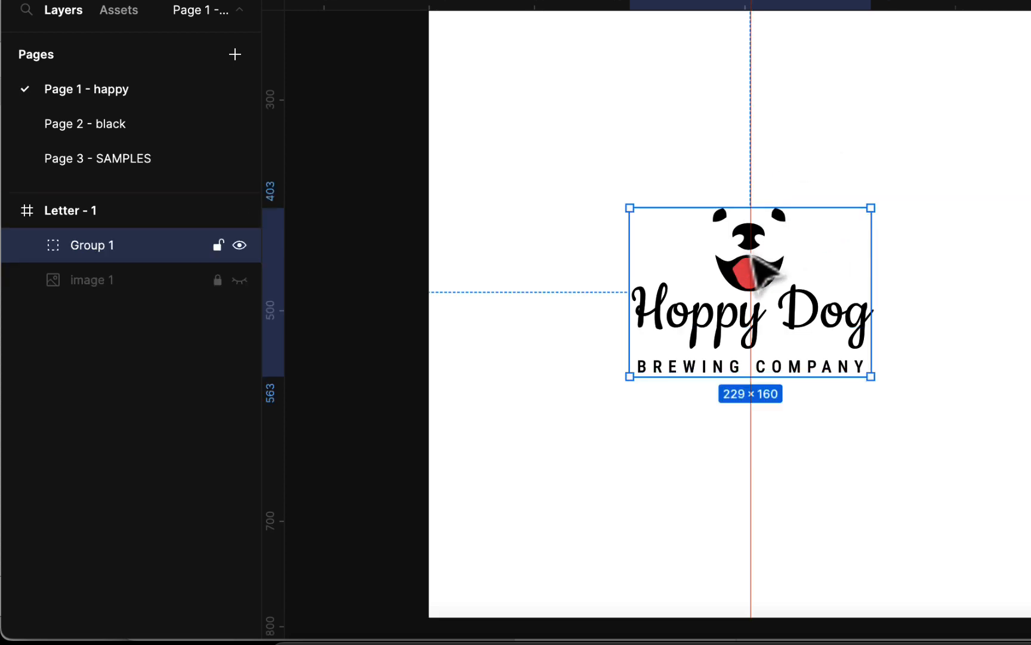
drag(763, 263, 767, 404)
- Check the lower copy, Group 2, including its tongue shape and Hoppy Dog text
double_click(759, 416)
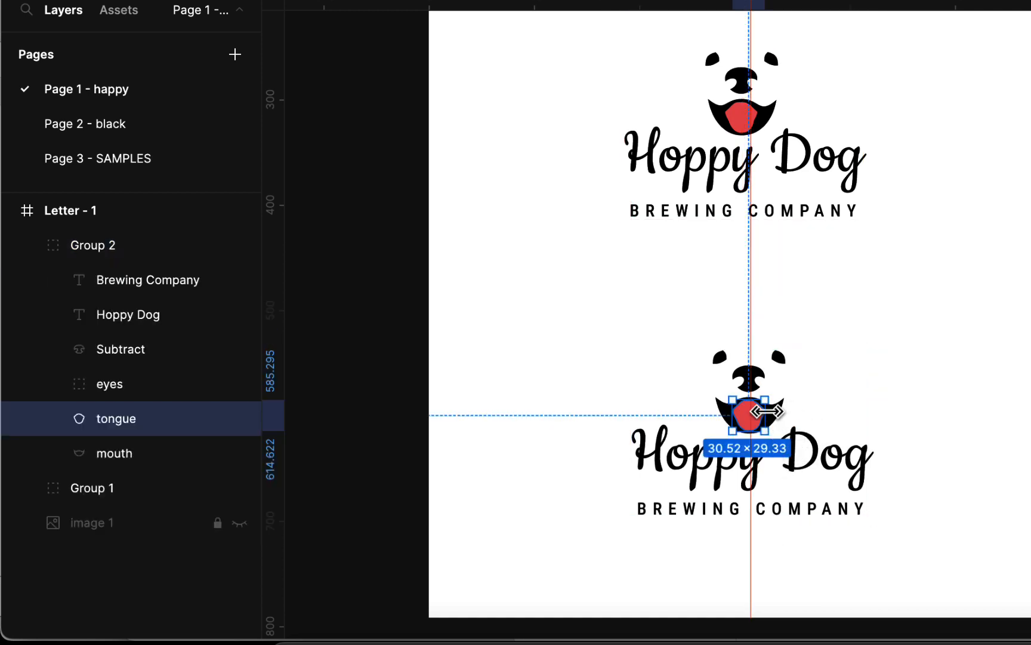
click(27, 246)
click(26, 246)
click(27, 246)
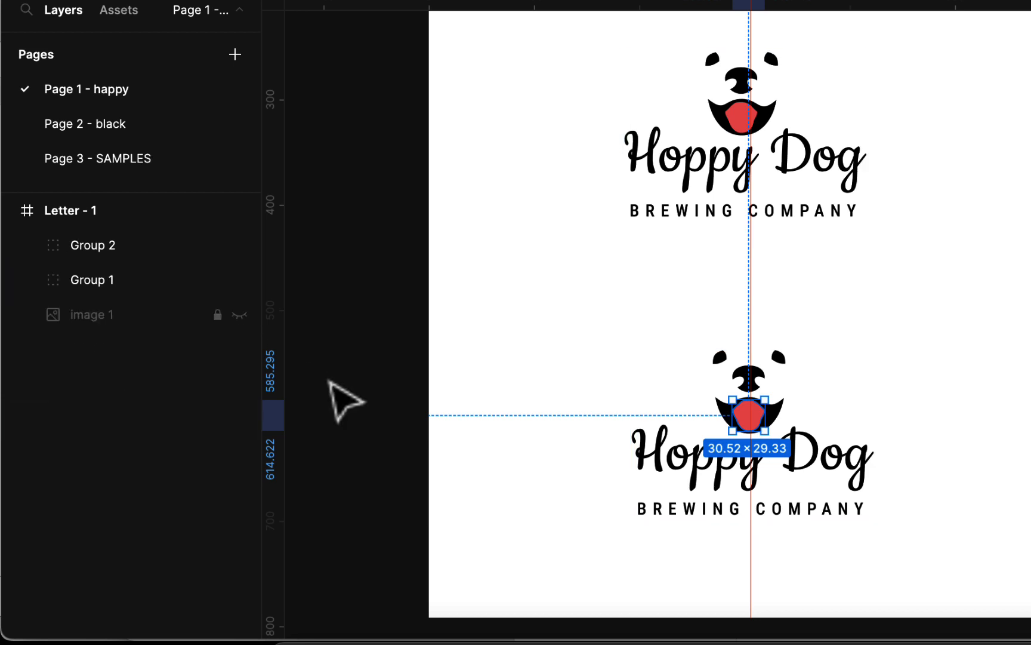
click(865, 461)
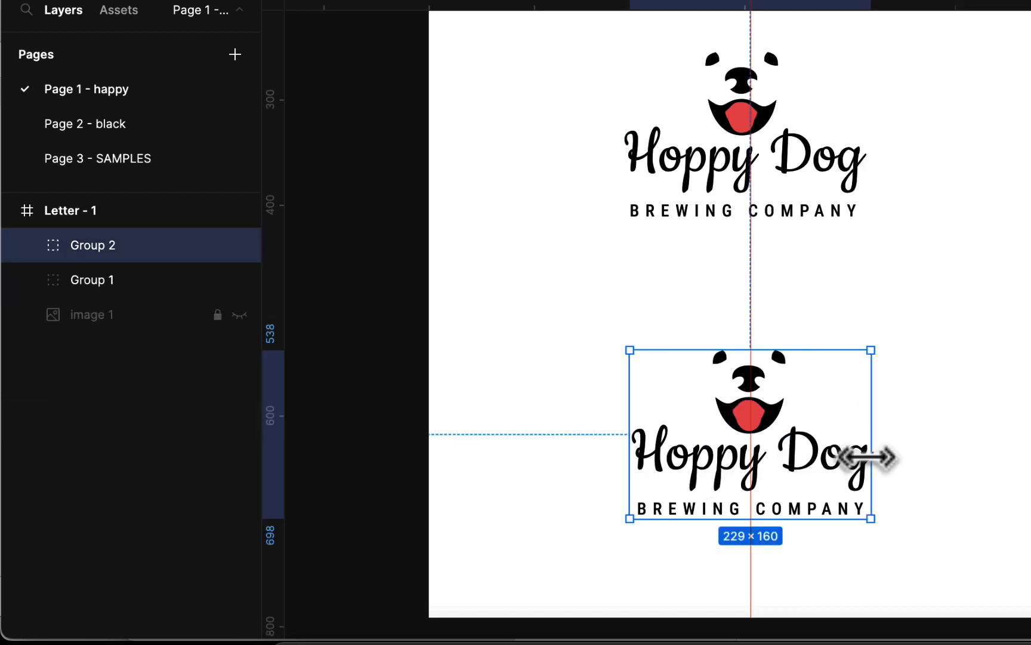
double_click(863, 479)
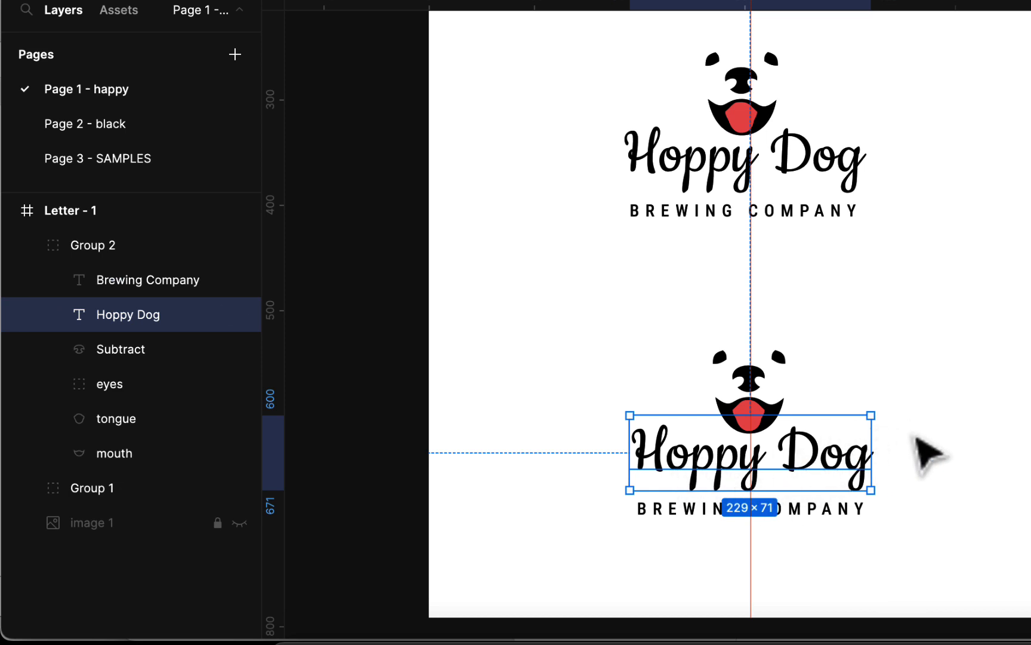
click(934, 398)
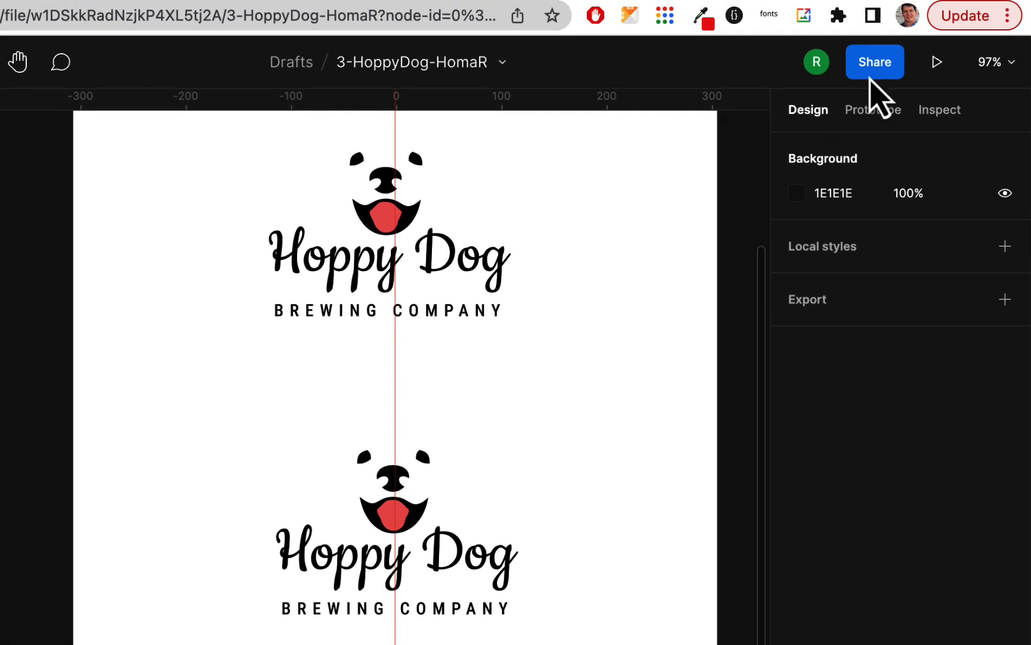
- Copy the Hoppy Dog file's view-only share link from Figma's Share dialog
click(875, 66)
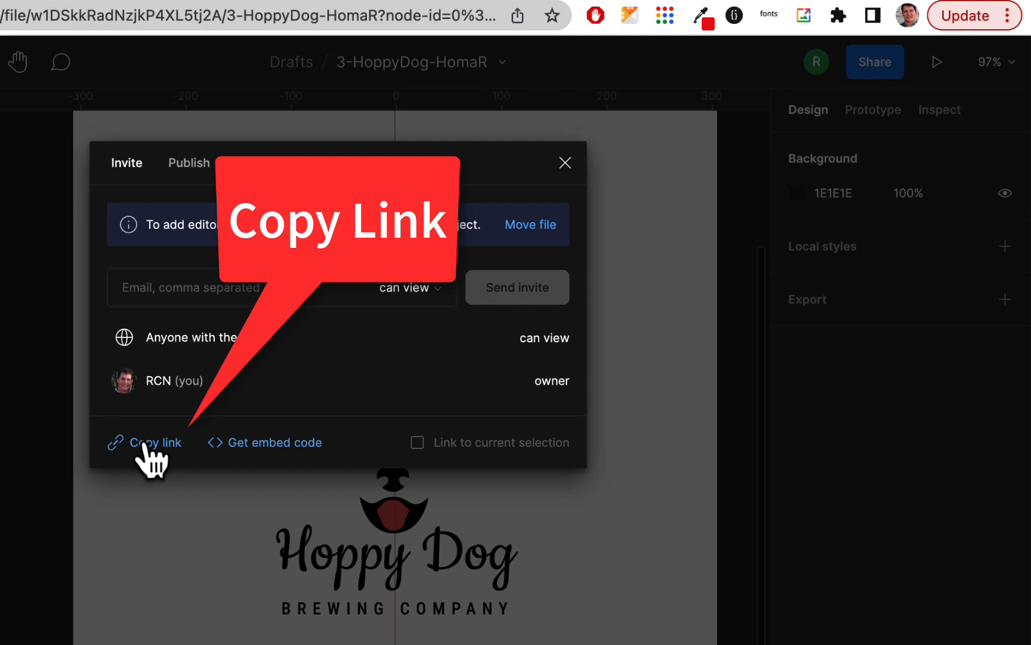
click(131, 11)
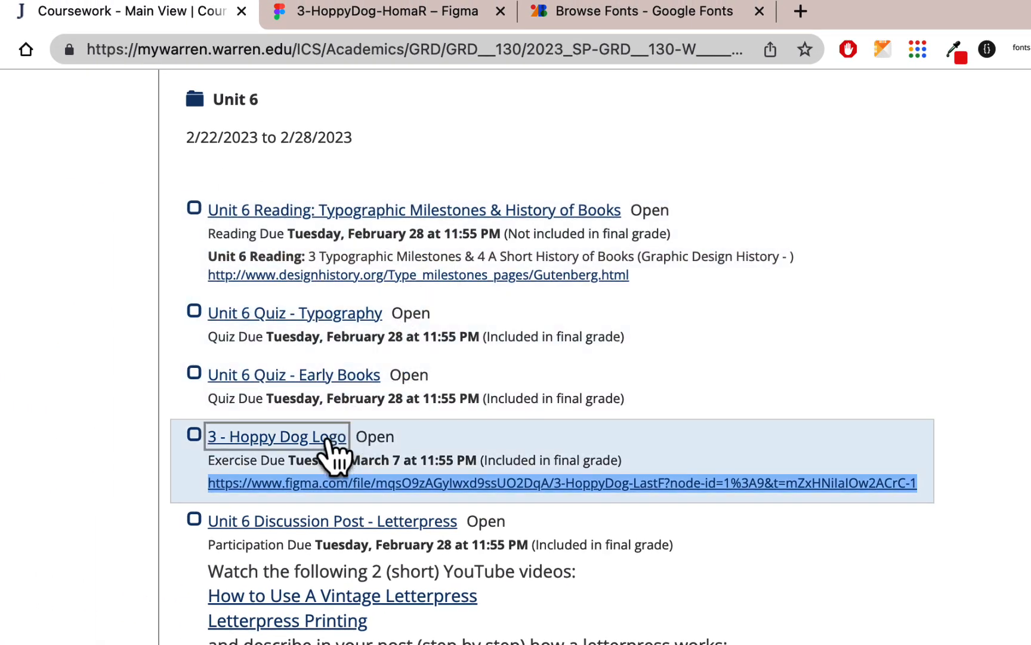
- Start a comment on 3 - Hoppy Dog Logo with the pasted Figma link, opening in a new window
click(327, 440)
scroll(333, 457, down, 6)
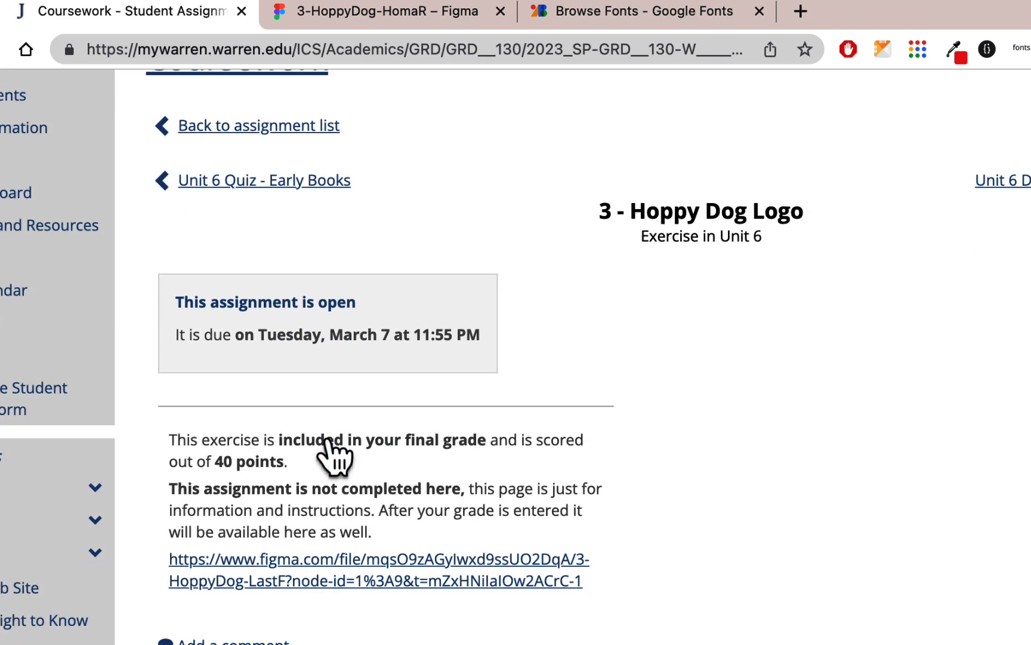
click(277, 582)
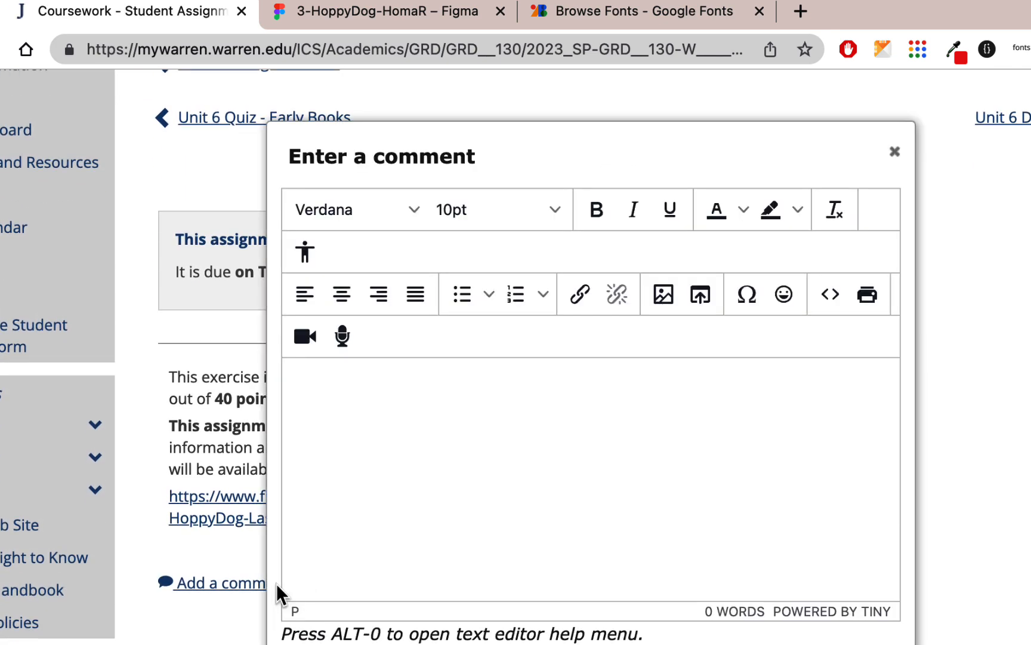
click(579, 295)
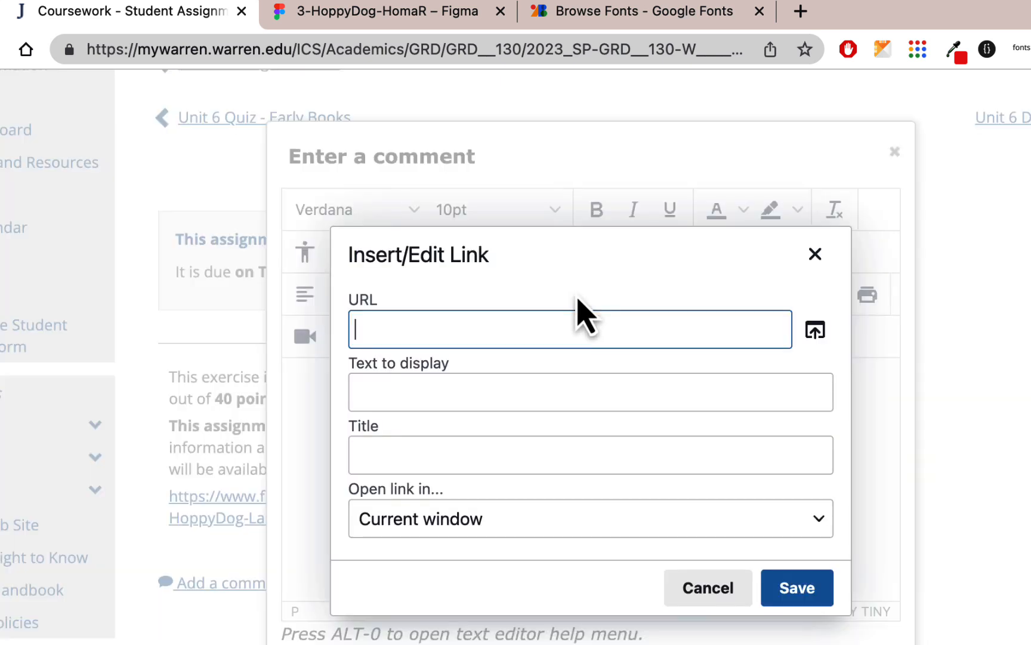
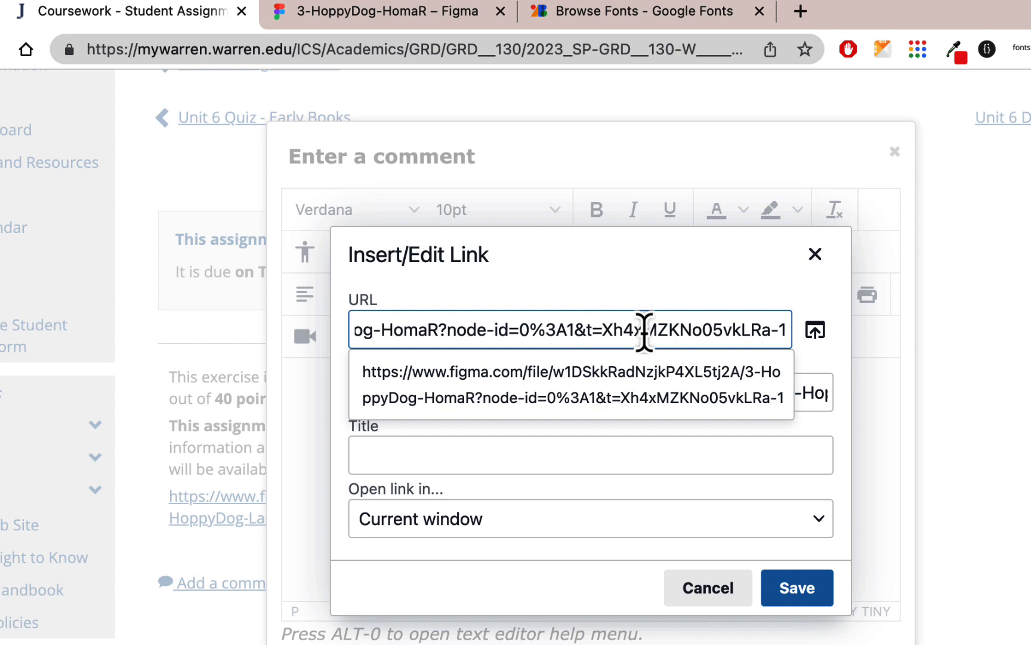
click(573, 525)
click(527, 599)
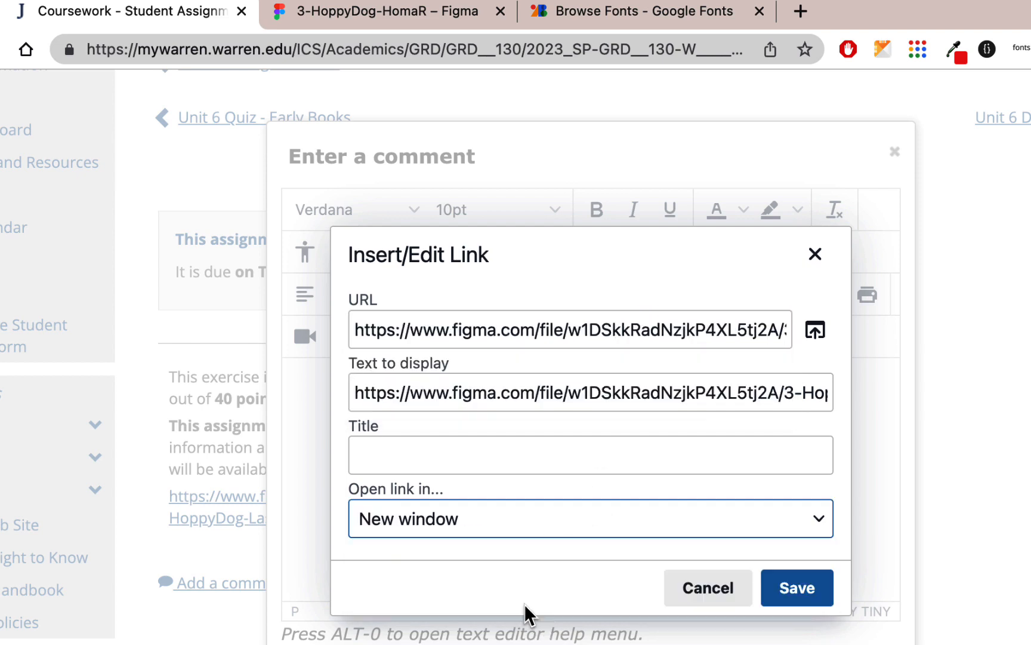
- Insert the link into the comment and save it
click(798, 587)
scroll(810, 602, down, 2)
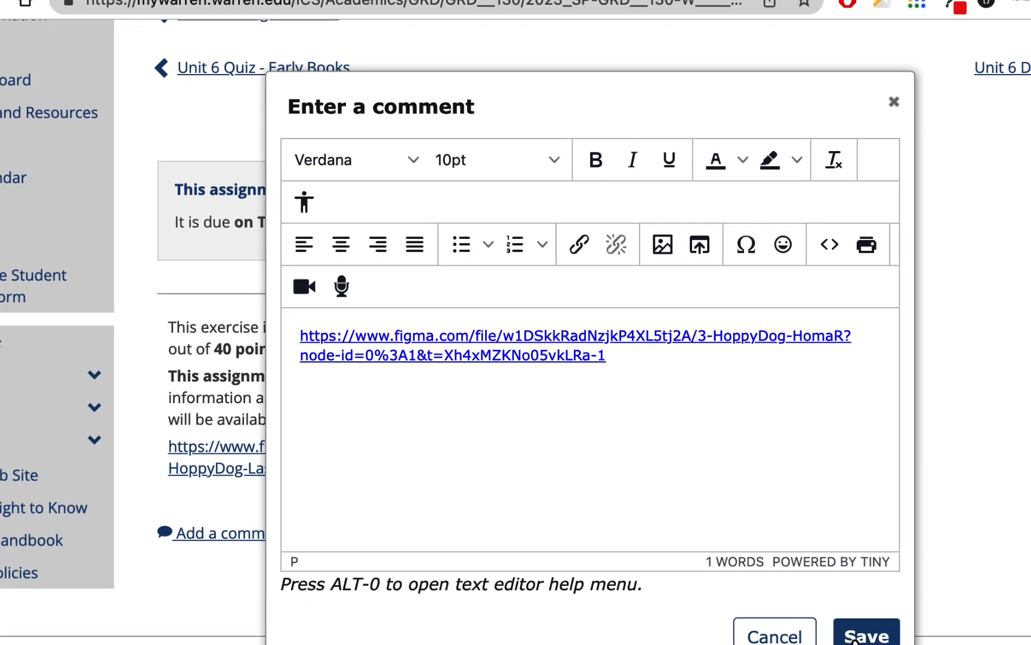
click(867, 618)
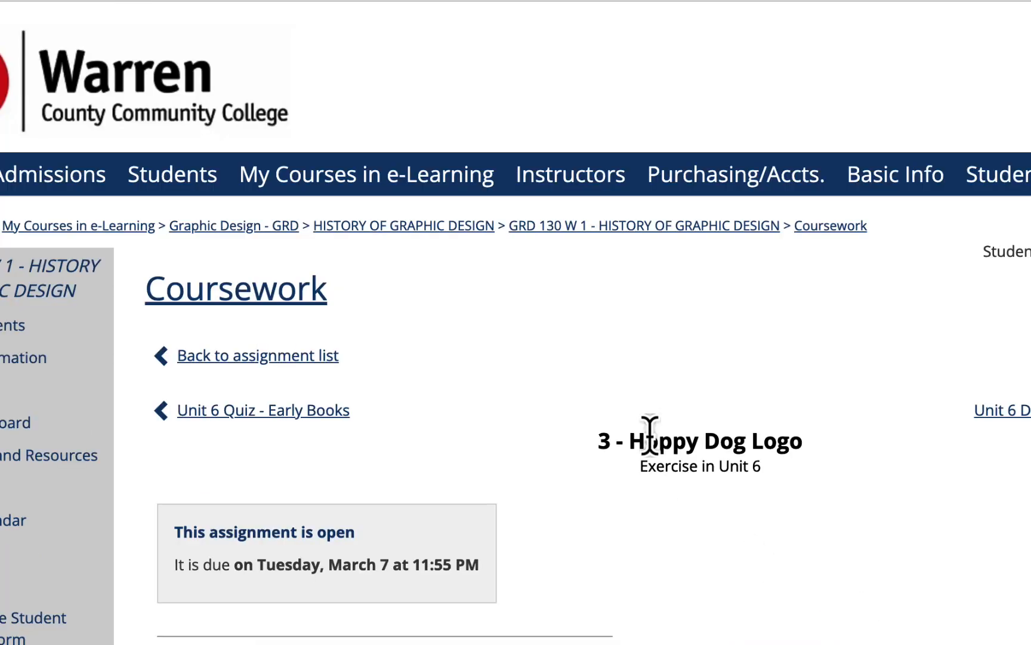
scroll(650, 430, down, 3)
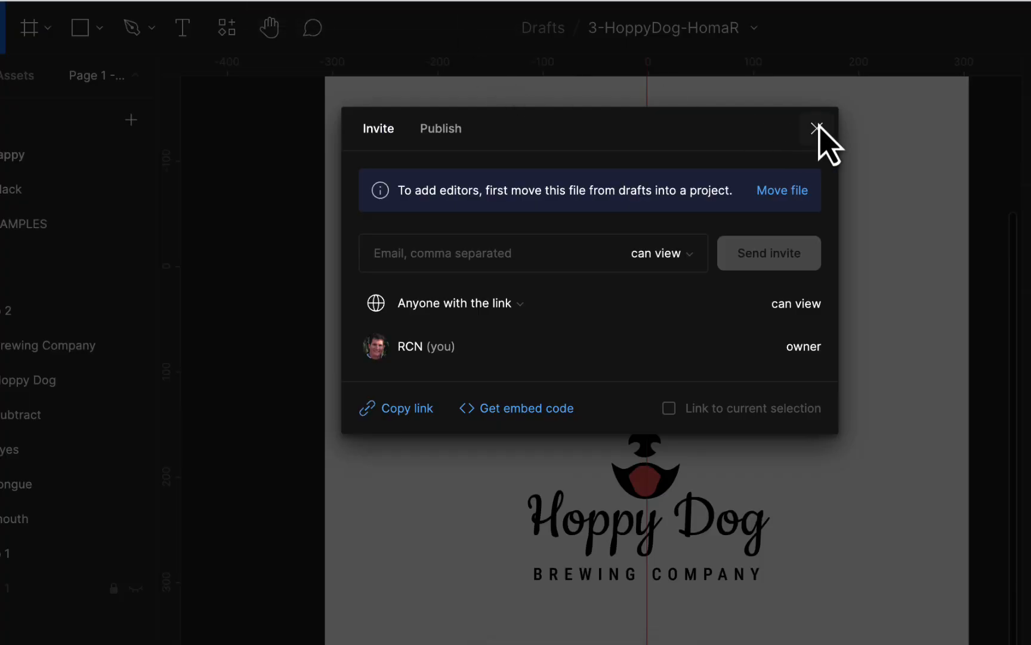
- Close Figma's sharing settings and return to Page 2 - black with its two logos
click(816, 129)
scroll(804, 293, up, 3)
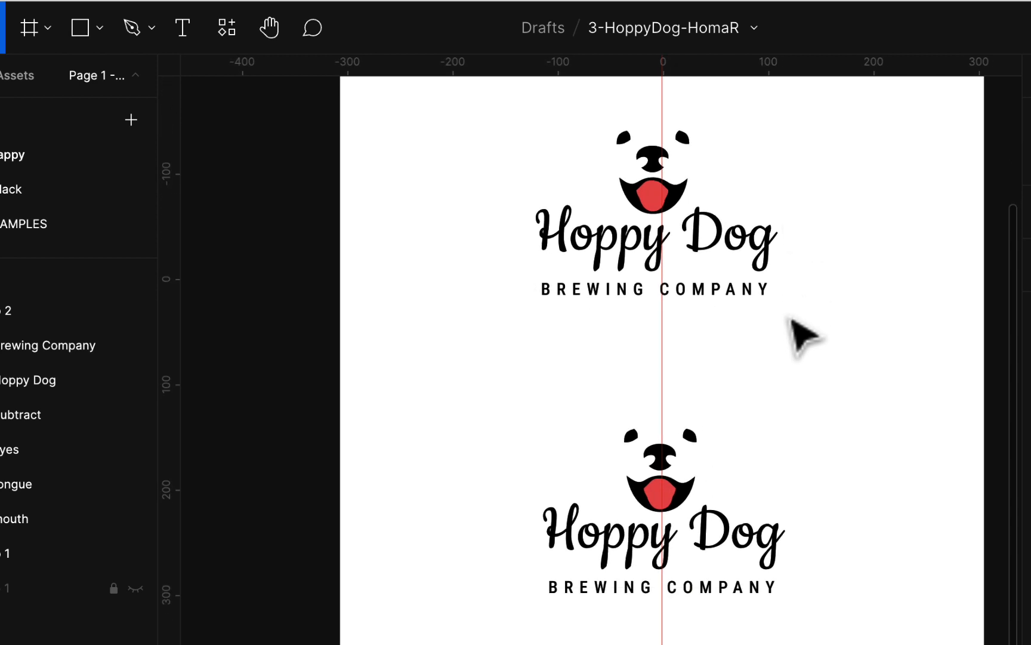
scroll(804, 336, down, 2)
scroll(803, 336, right, 3)
scroll(799, 334, up, 3)
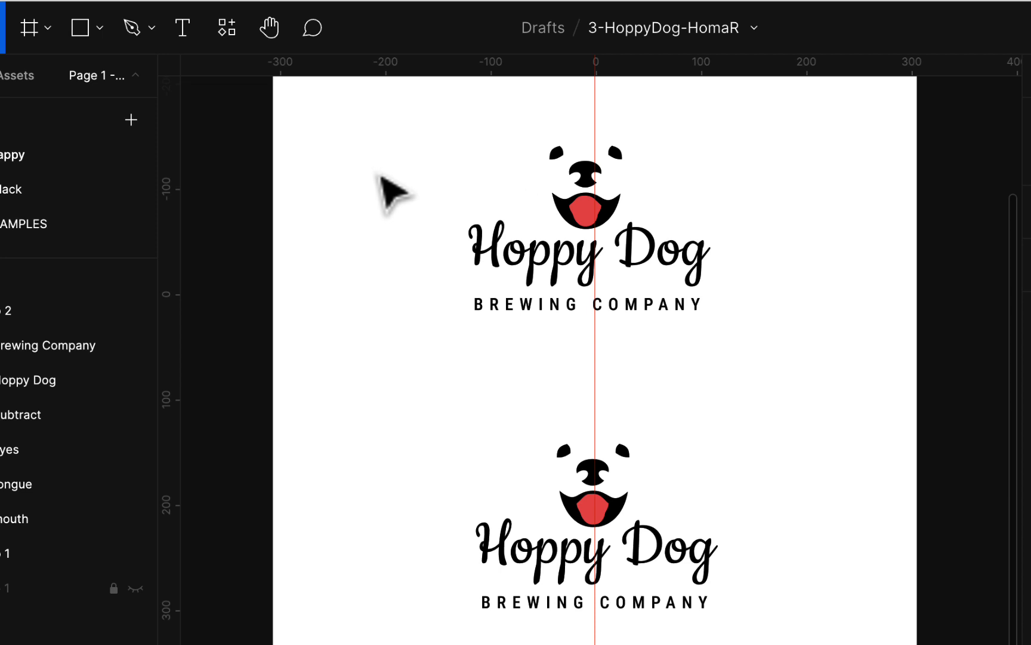
click(75, 189)
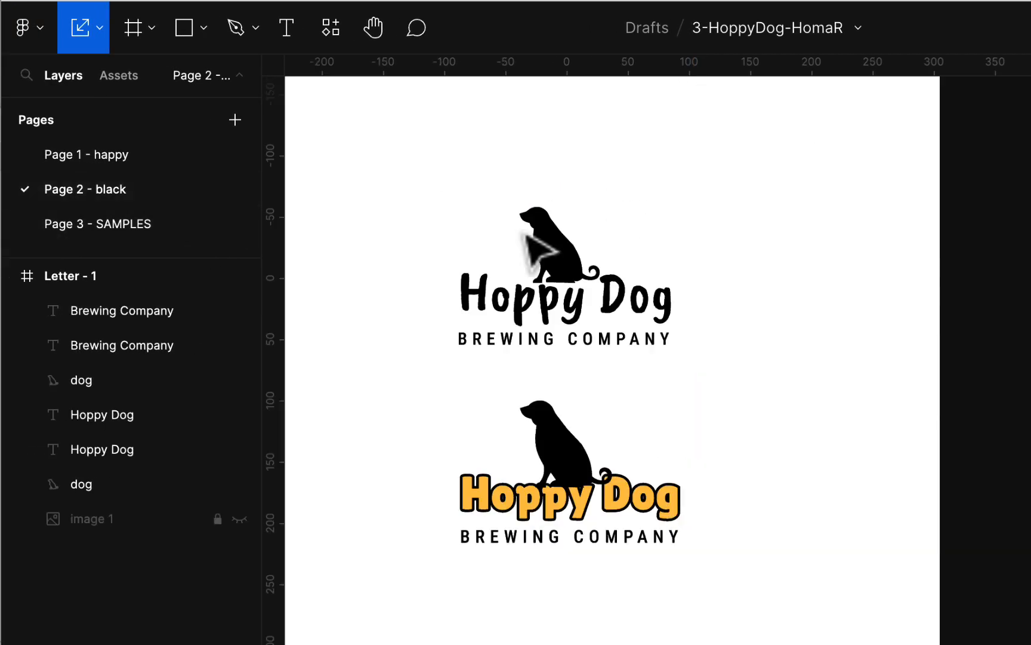